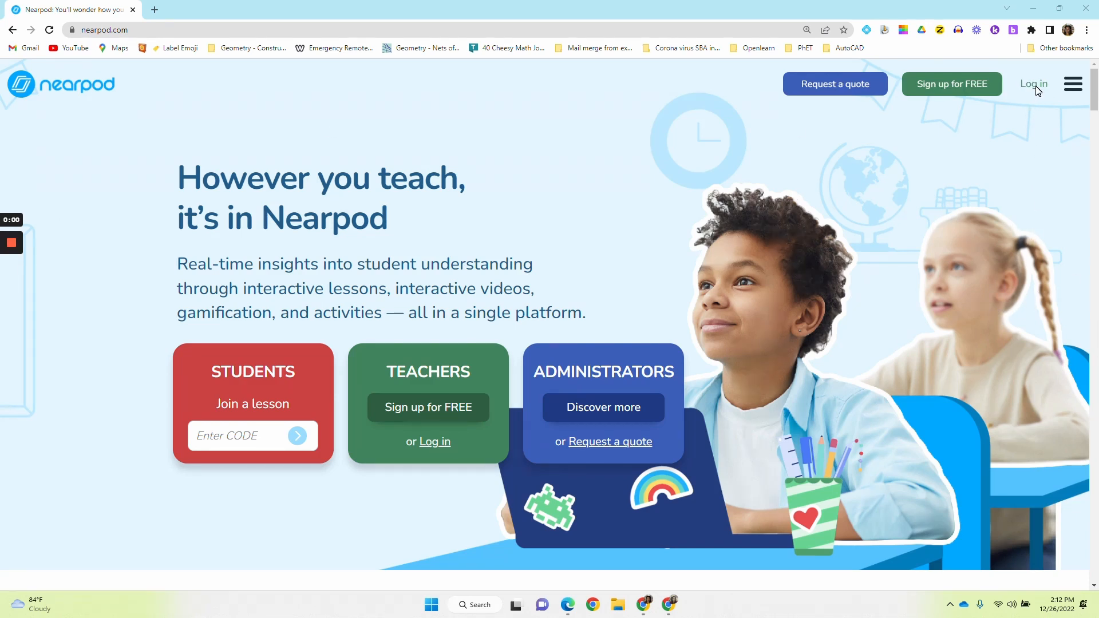
- Log in to Nearpod with the existing Google account
click(1036, 87)
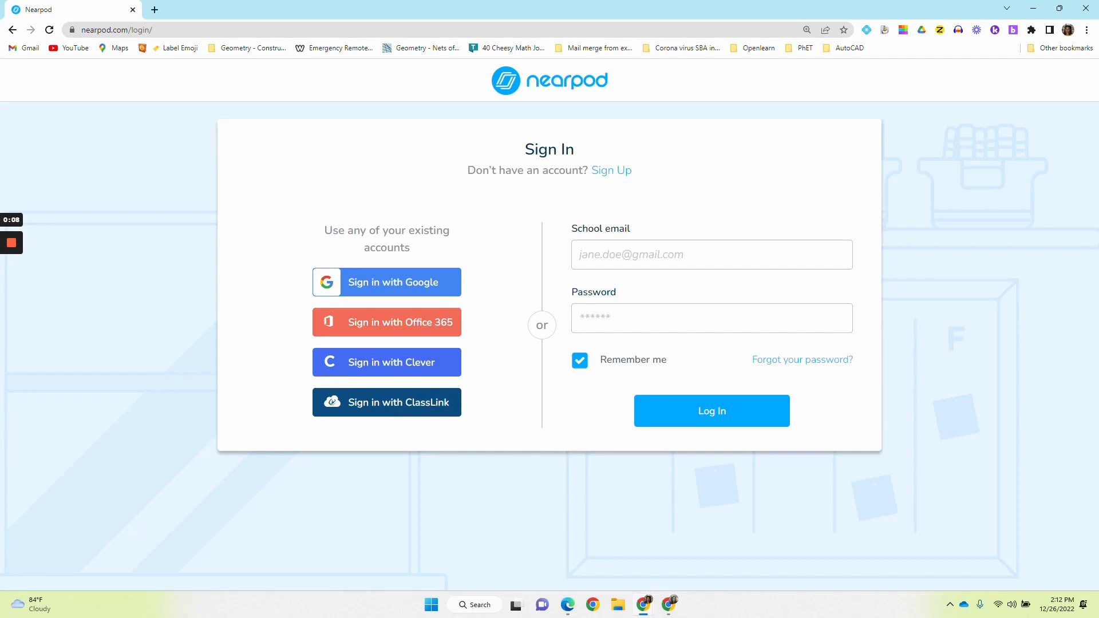
click(407, 286)
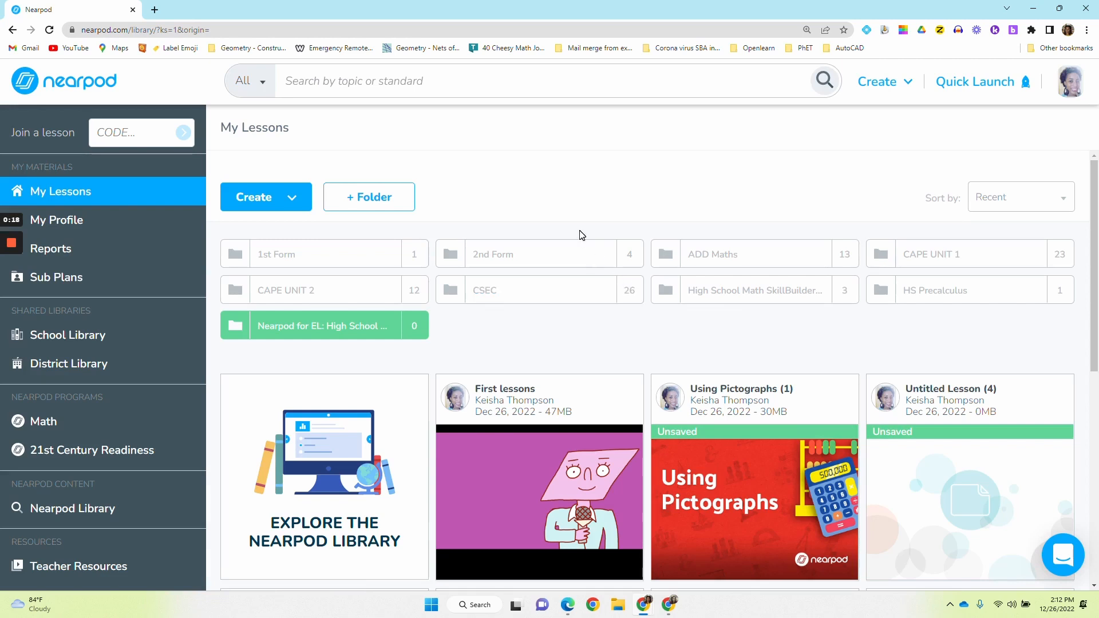
- View the quick start activity types offered for creating an activity, and close the list
click(895, 87)
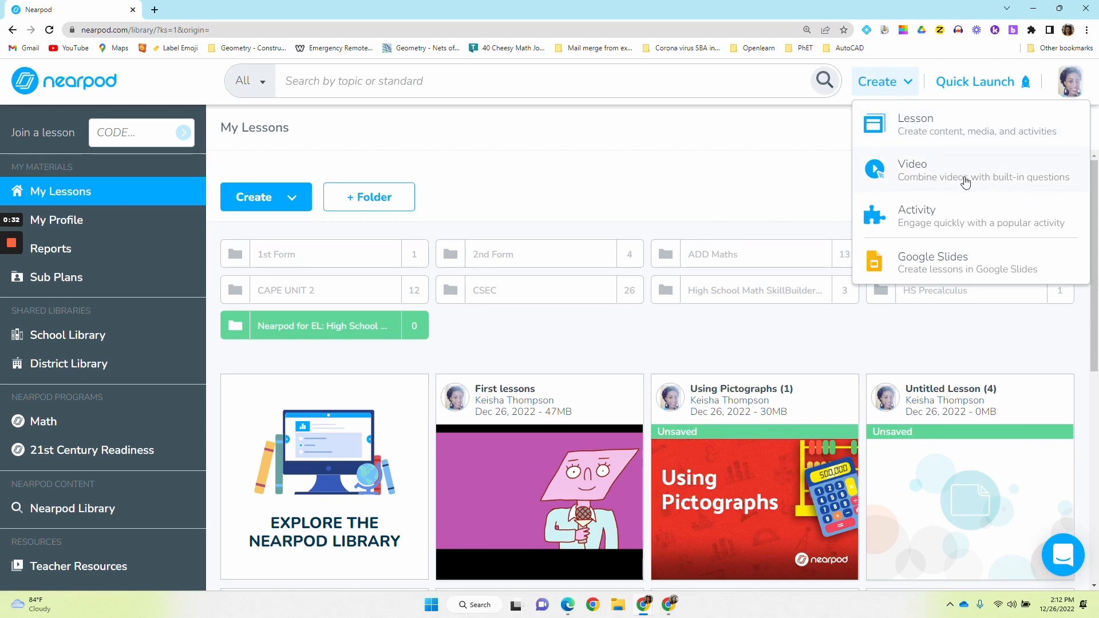
click(922, 224)
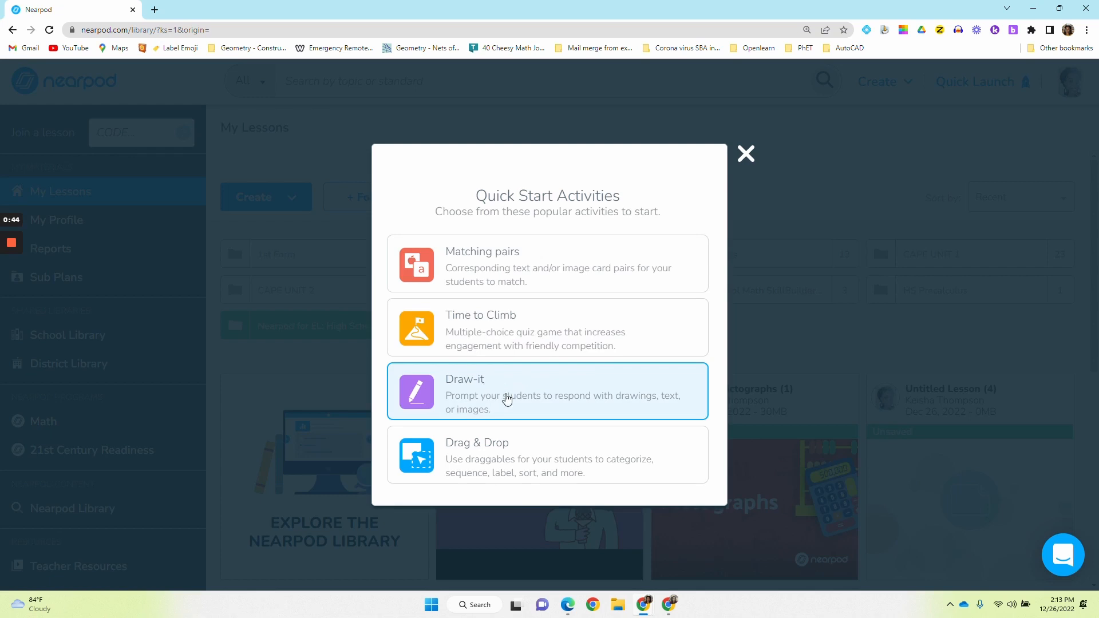
click(738, 156)
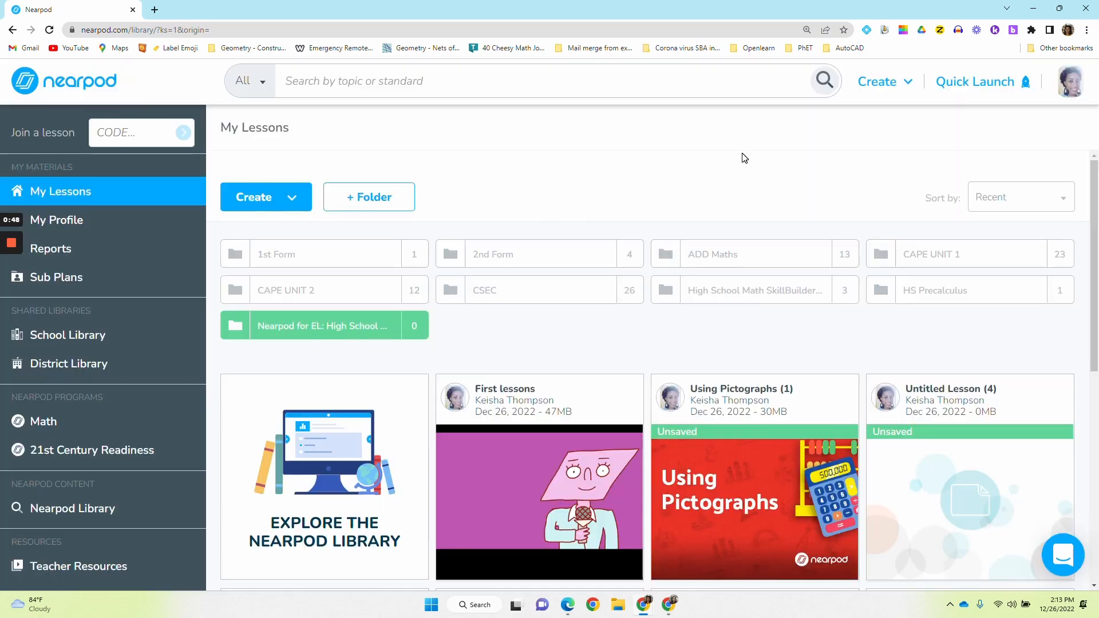
- Start creating an interactive video and browse the Video Library's available videos
click(902, 89)
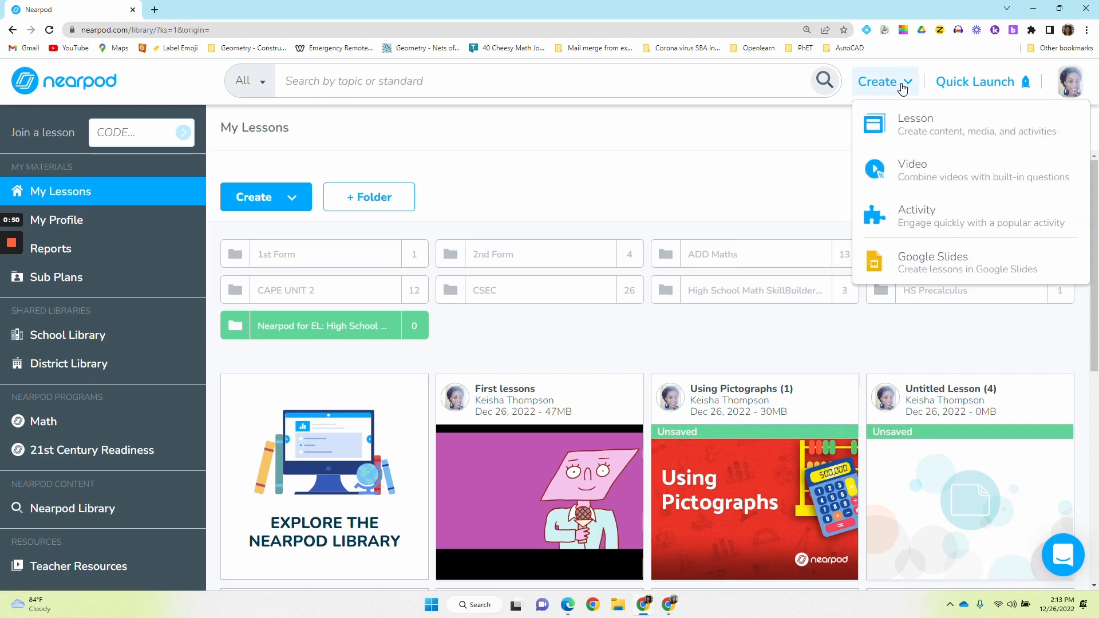
click(924, 175)
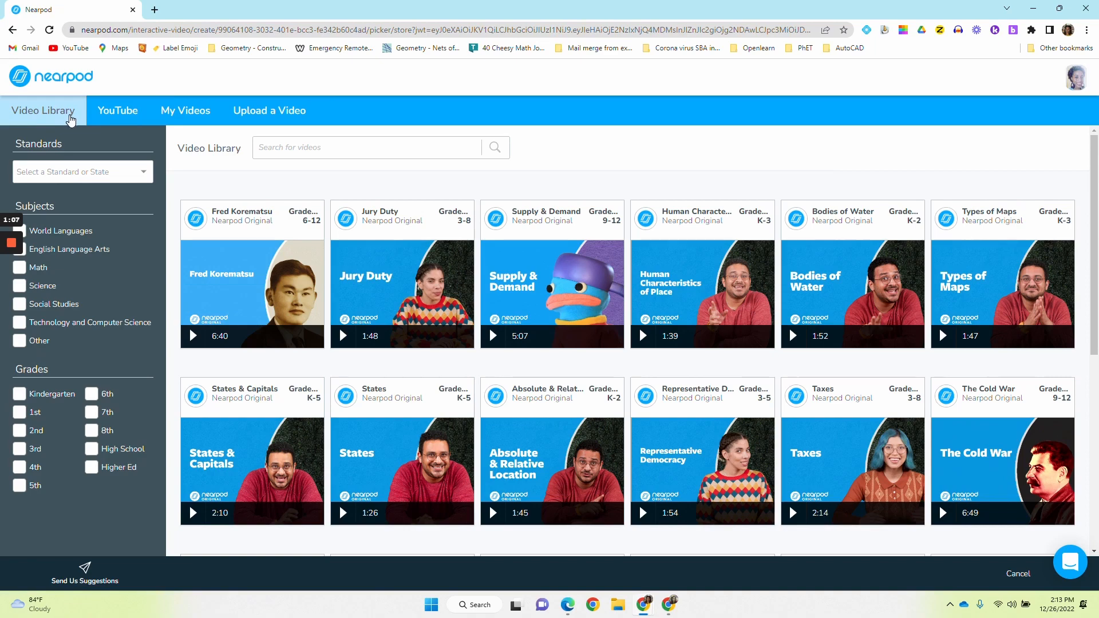
scroll(920, 369, down, 2)
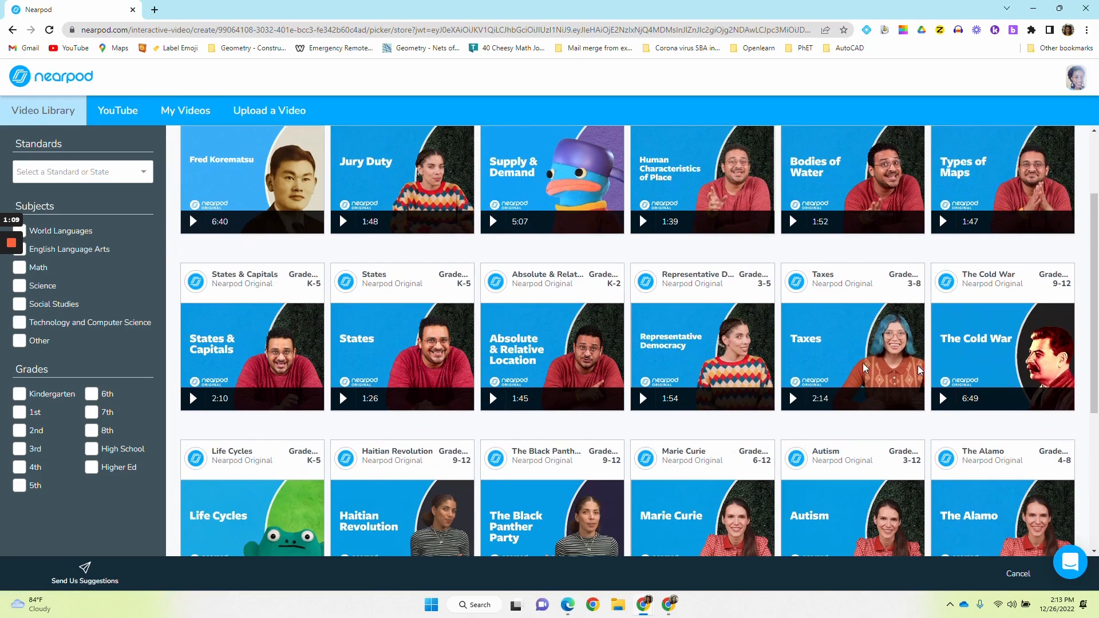
scroll(920, 369, up, 2)
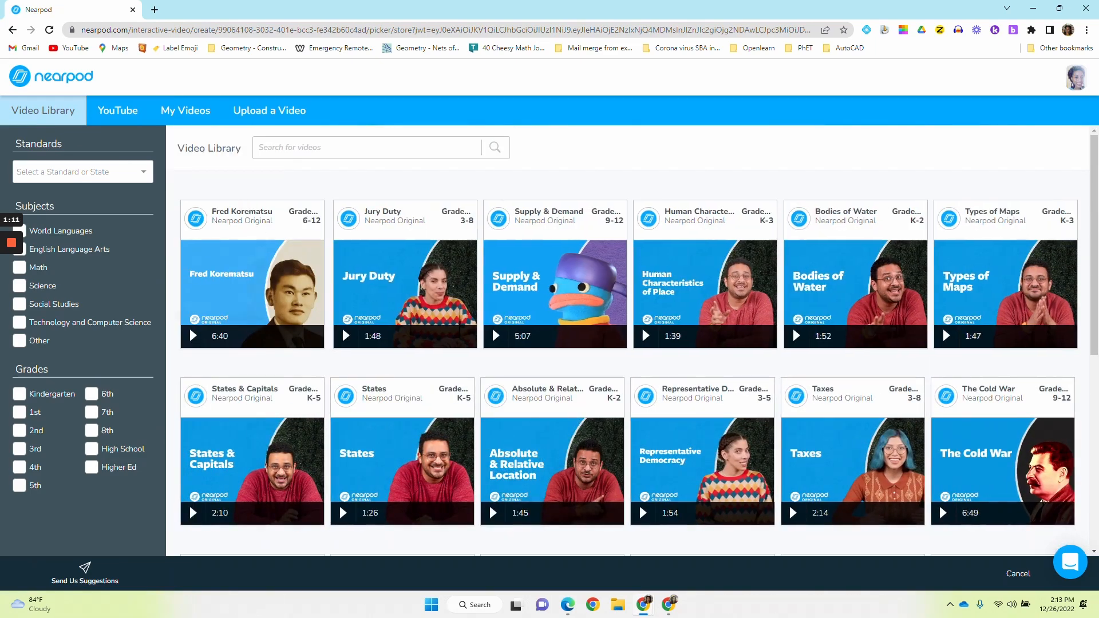
- Look through the other video sources: YouTube, My Videos and Upload a Video
click(123, 116)
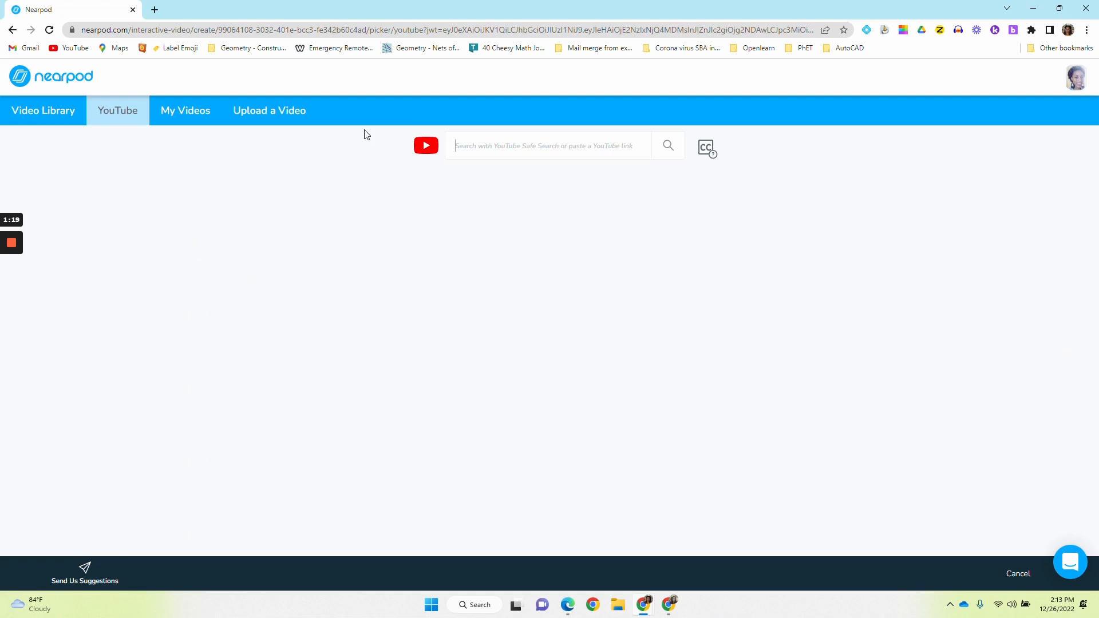
click(183, 110)
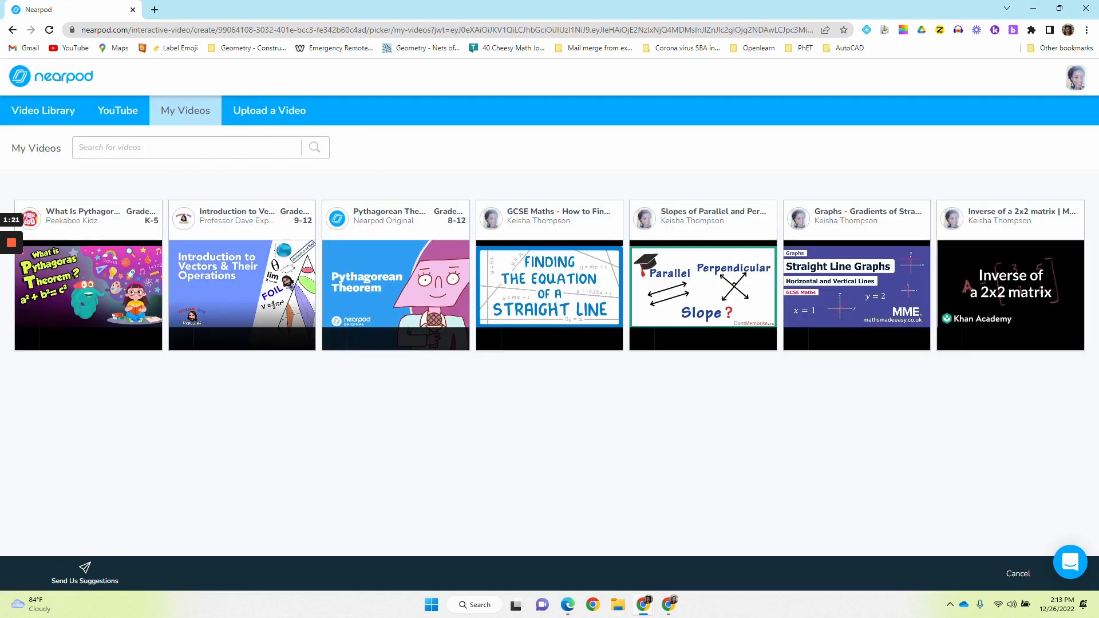
click(269, 112)
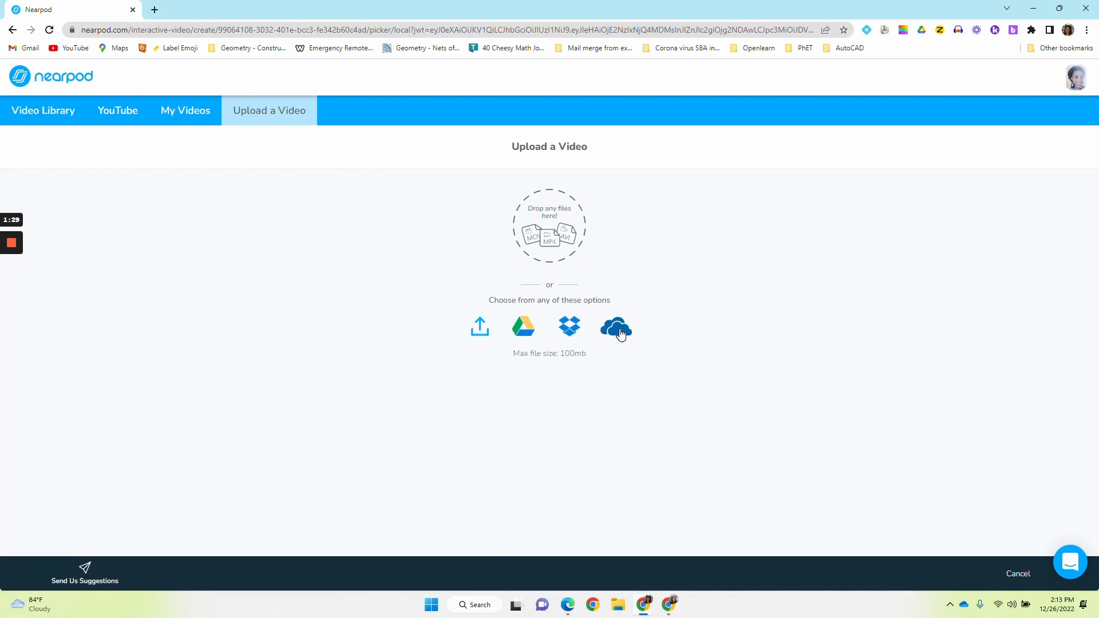
- Choose the Nearpod Original video "Pythagorean Theorem" from My Videos for the interactive video
click(177, 116)
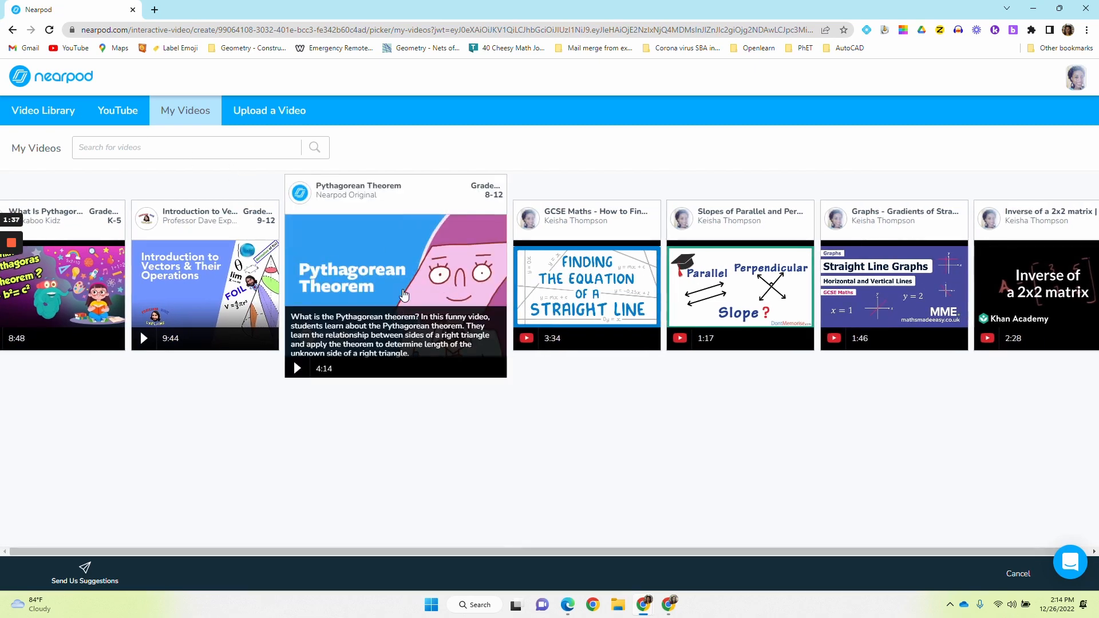
click(403, 296)
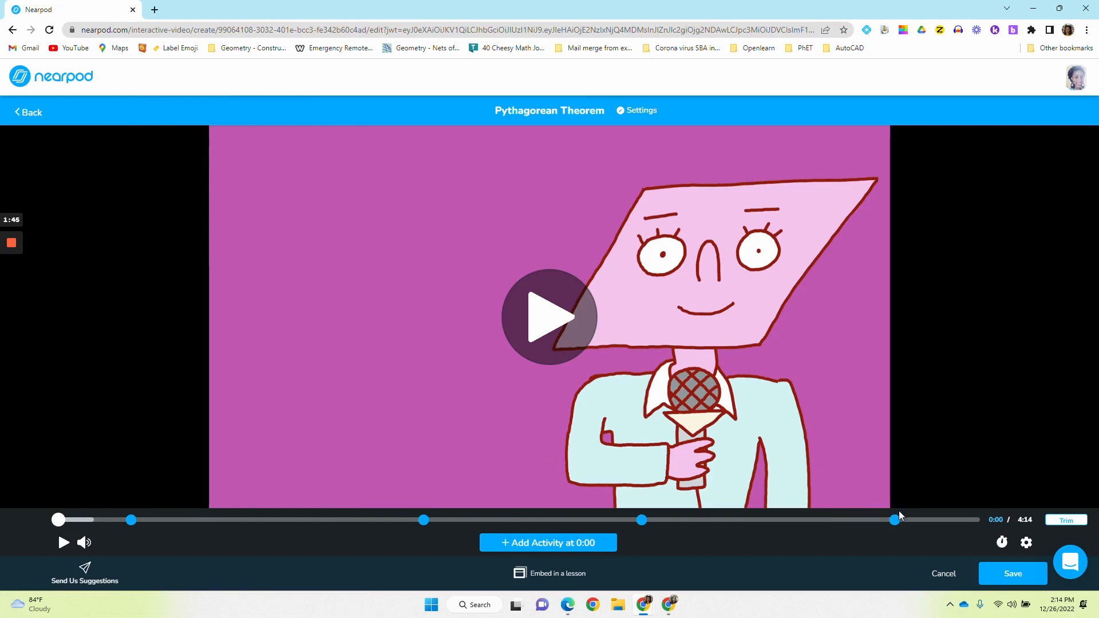
- Examine the questions already placed along the video's timeline
mouse_move(900, 528)
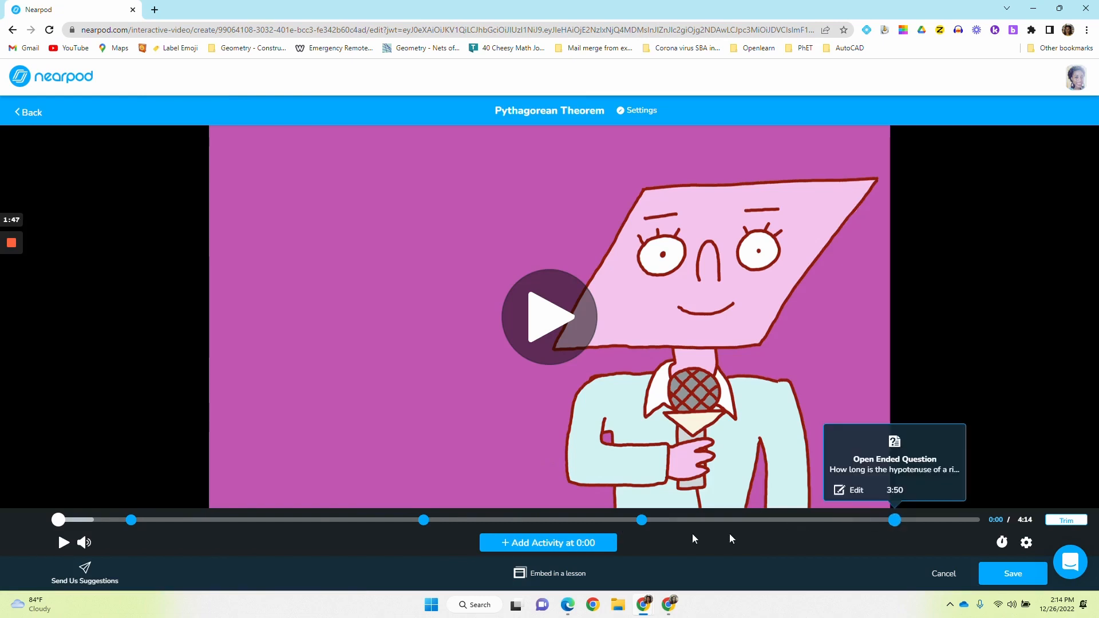
mouse_move(645, 528)
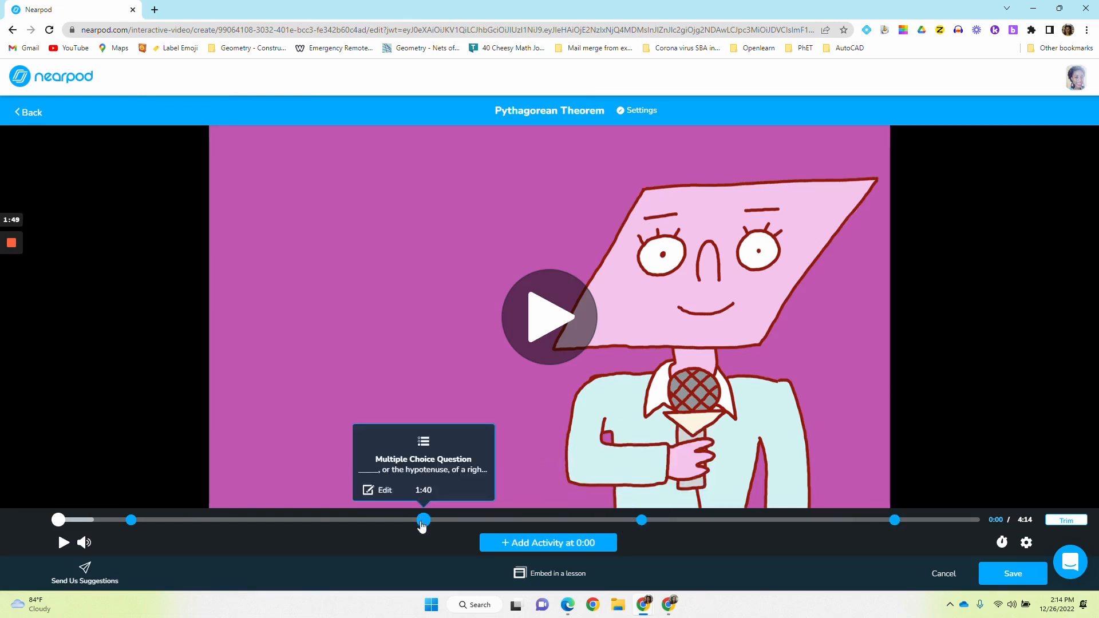
mouse_move(133, 526)
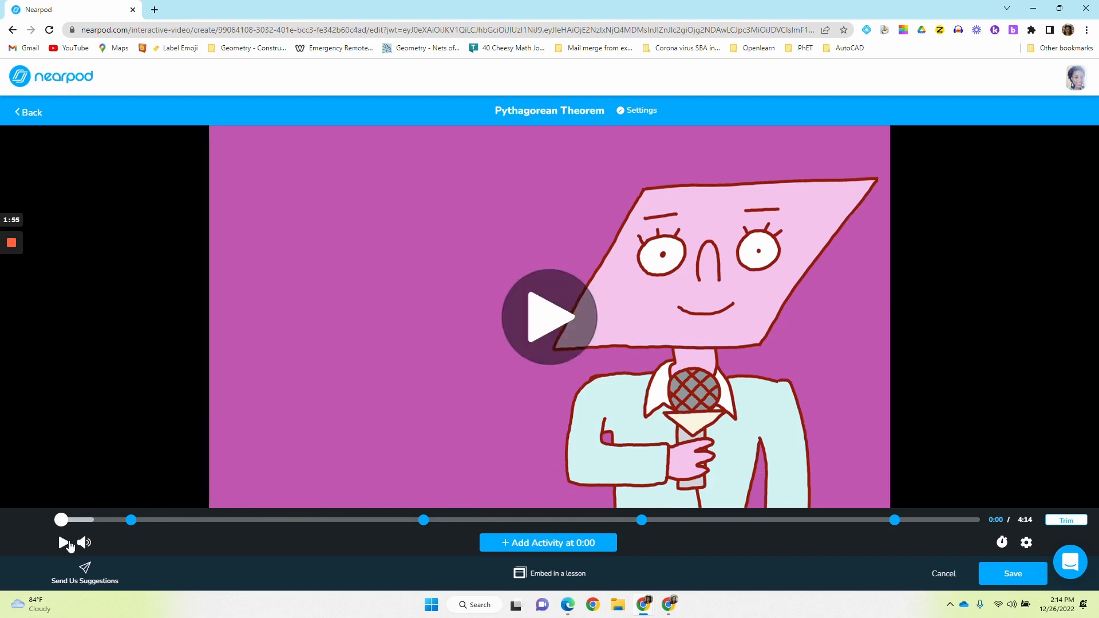
- Add an open ended question at 0:00 reading "Wellness check- How are you feeling?" and save it
drag(61, 522, 43, 530)
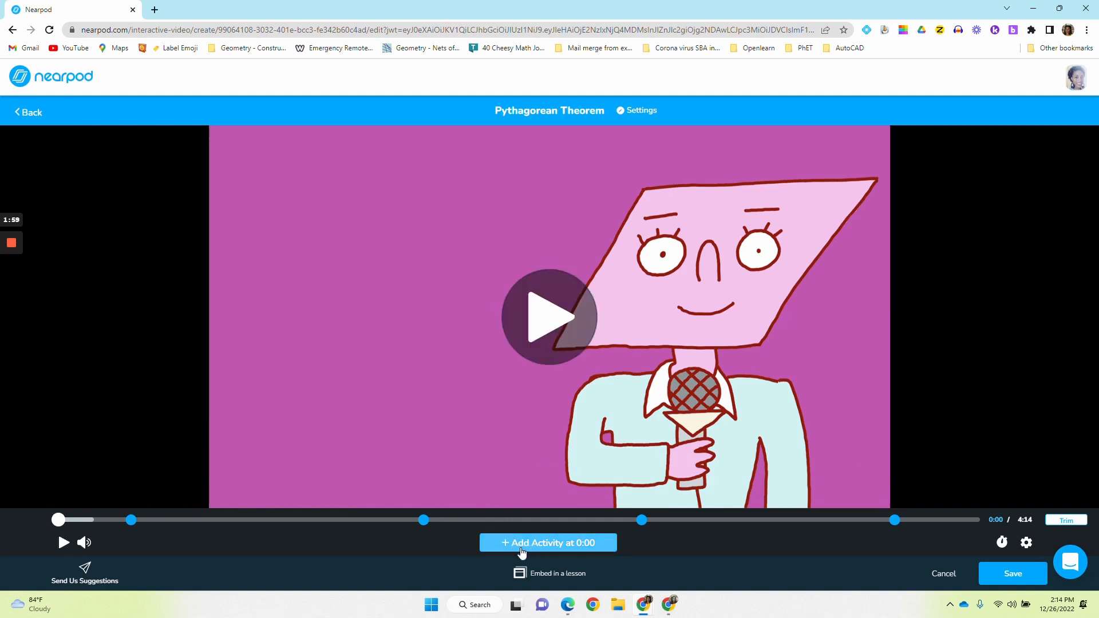
click(593, 546)
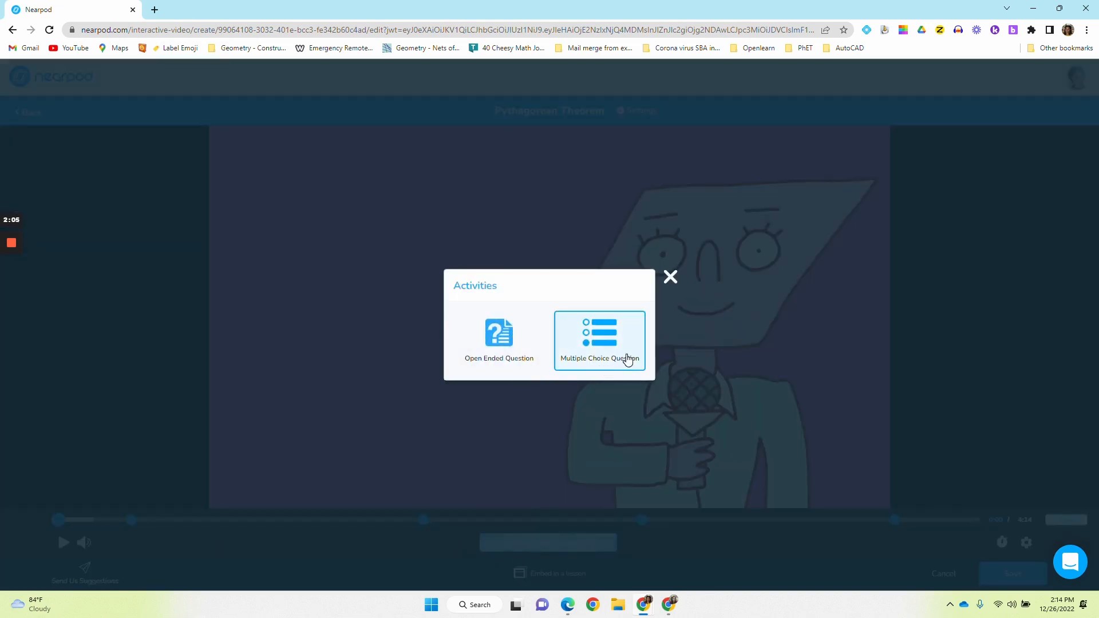
click(487, 343)
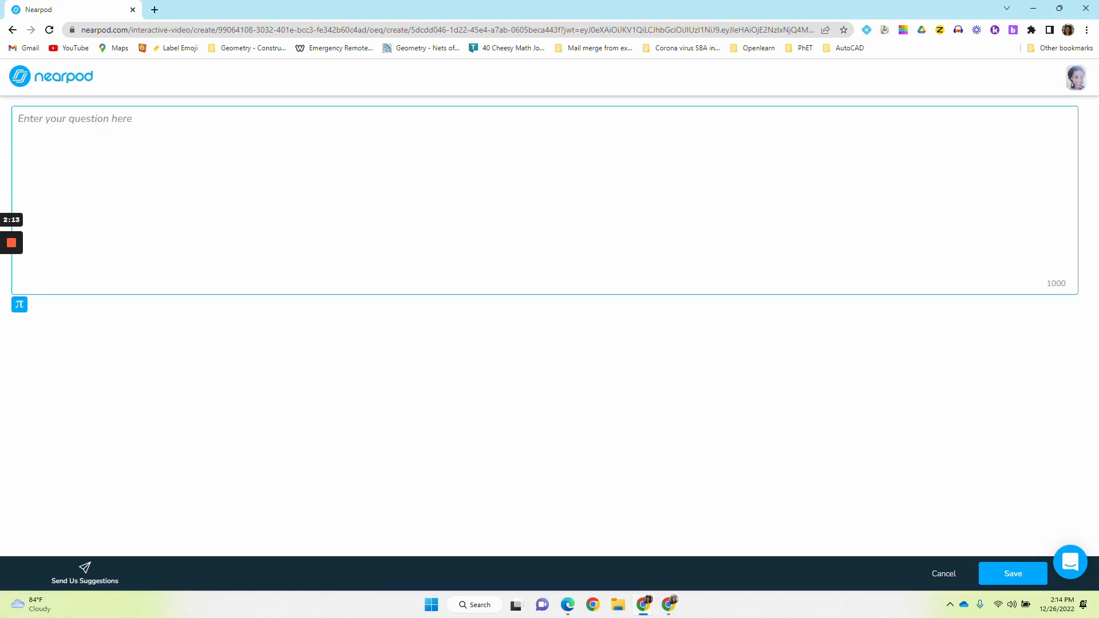
text(Wellne)
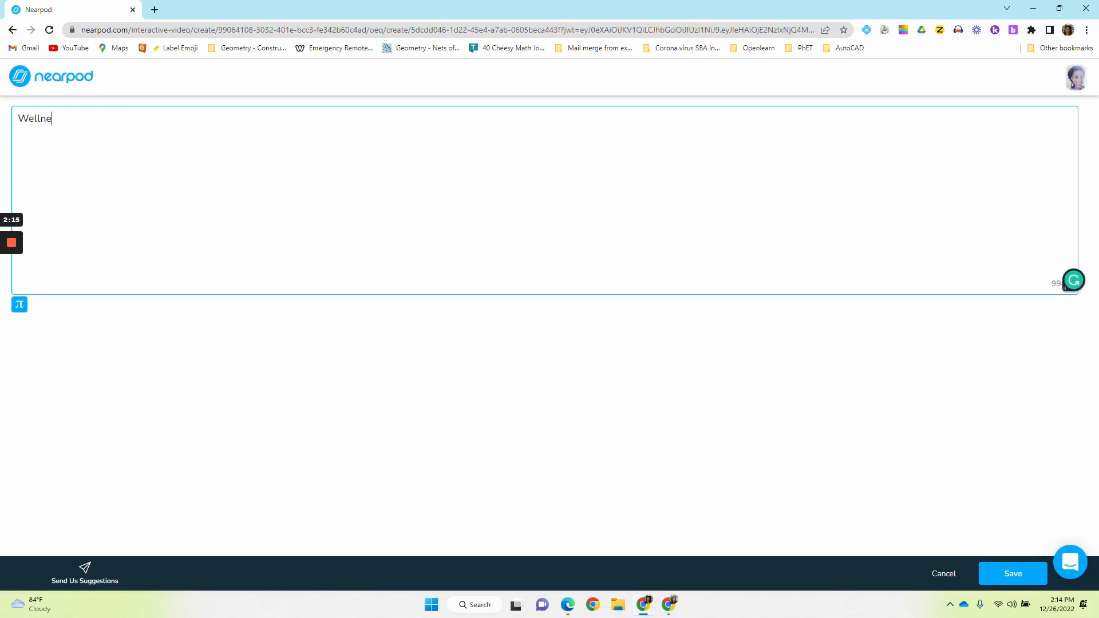
text(ss )
text(check)
text(.)
text( How)
text( are you feeling)
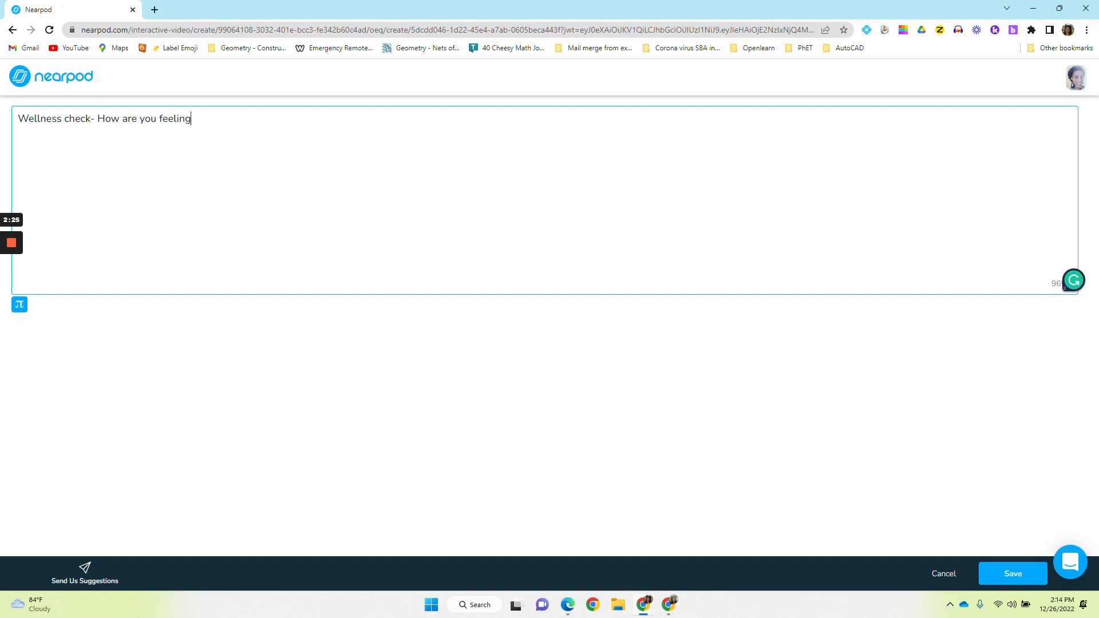
text(?)
click(1018, 576)
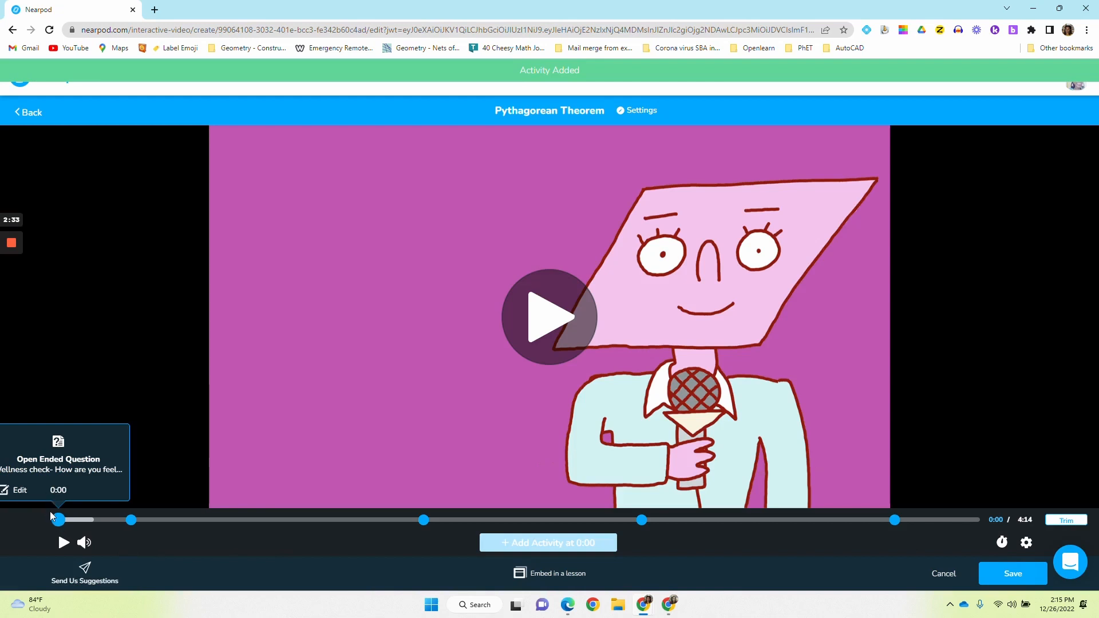
- Move the playhead through several points of the video timeline, ending at 4:13
click(209, 521)
click(381, 520)
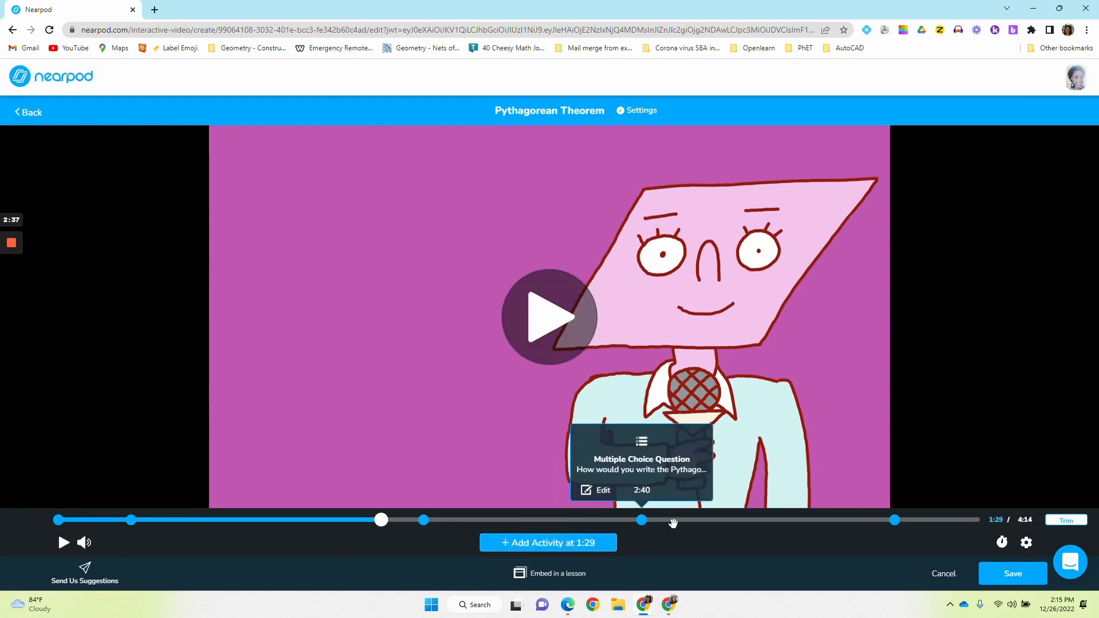
click(681, 521)
click(815, 521)
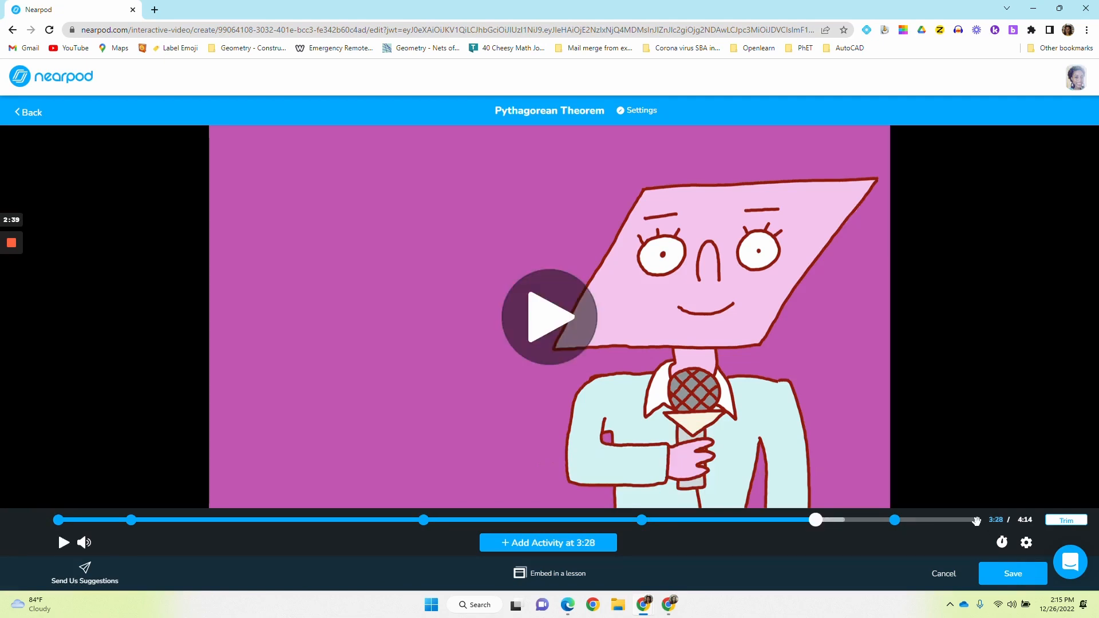
click(977, 520)
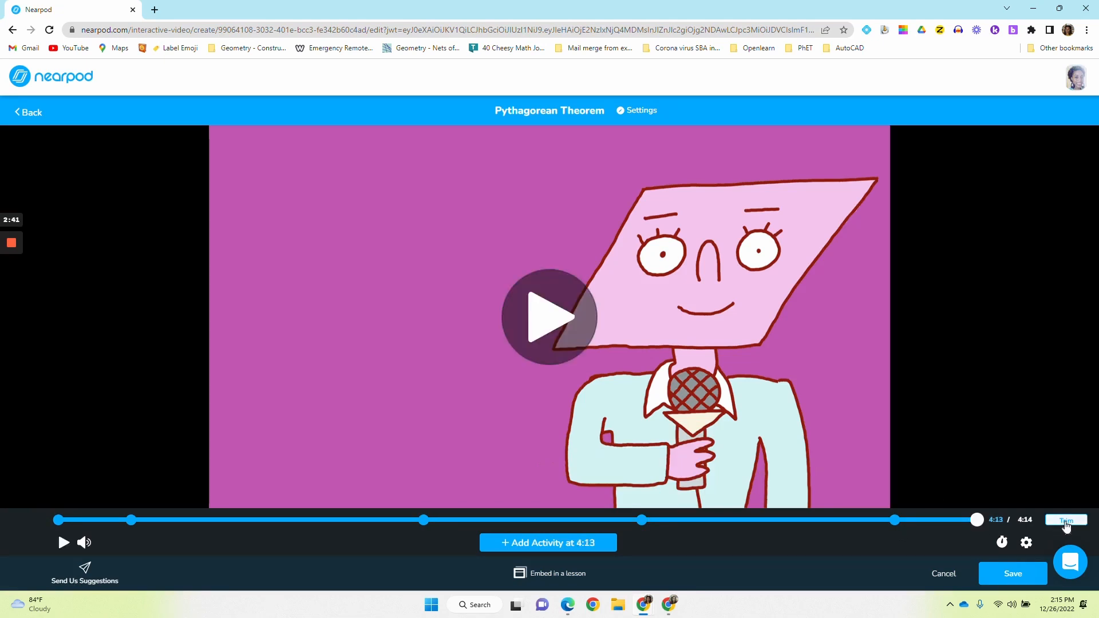
- Open the video's trim range and check its start and end handles, leaving the full length selected
click(1066, 521)
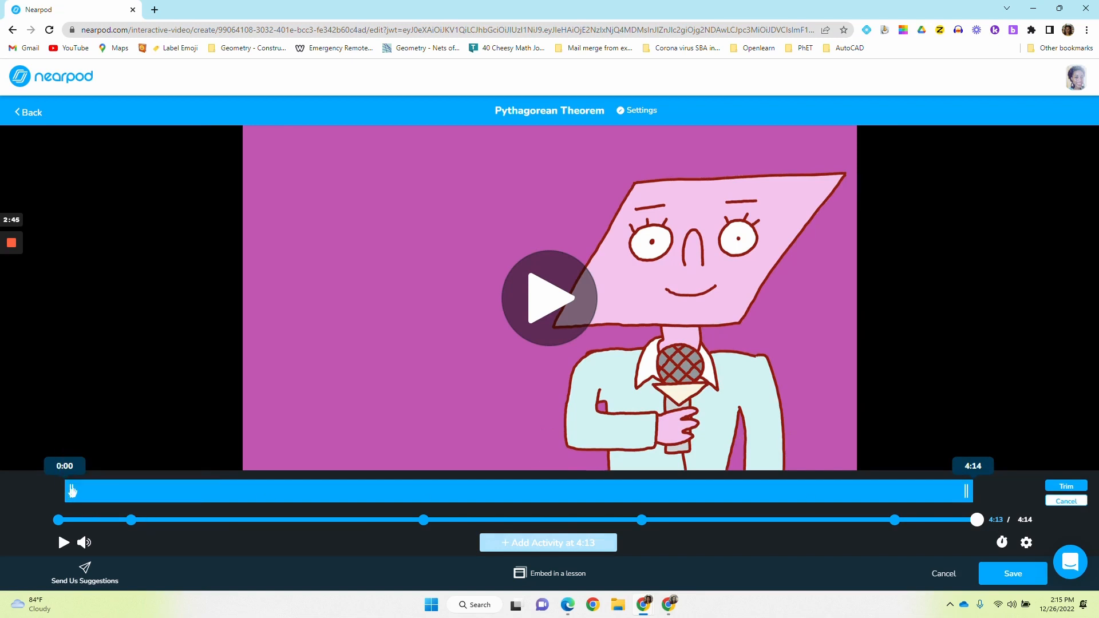
mouse_move(72, 492)
mouse_down()
mouse_move(91, 491)
mouse_move(67, 491)
mouse_up()
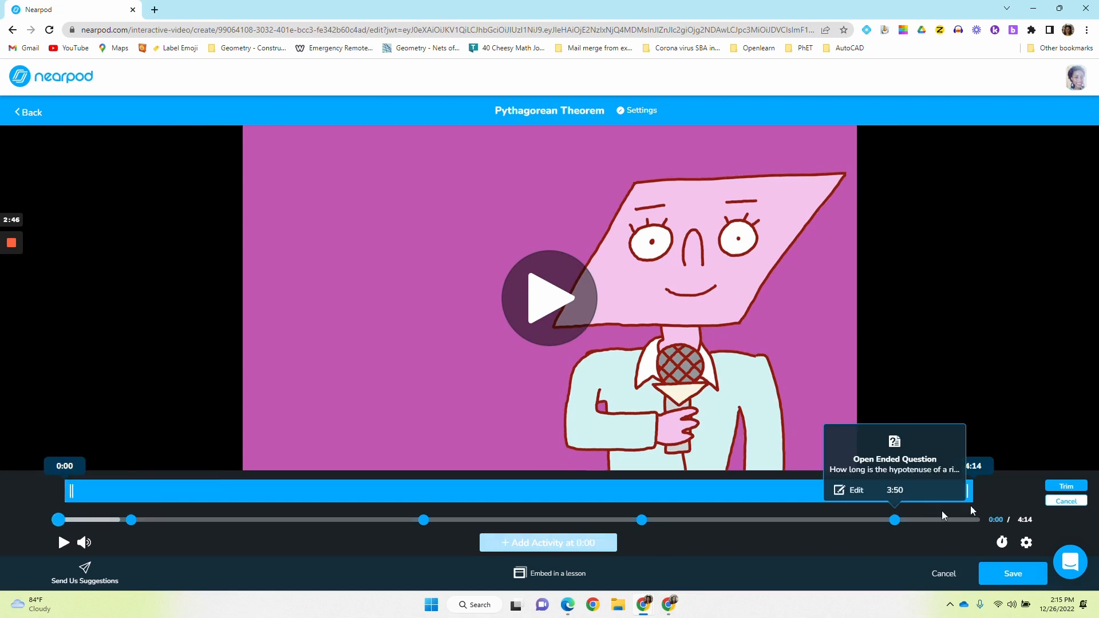
drag(966, 491, 1004, 496)
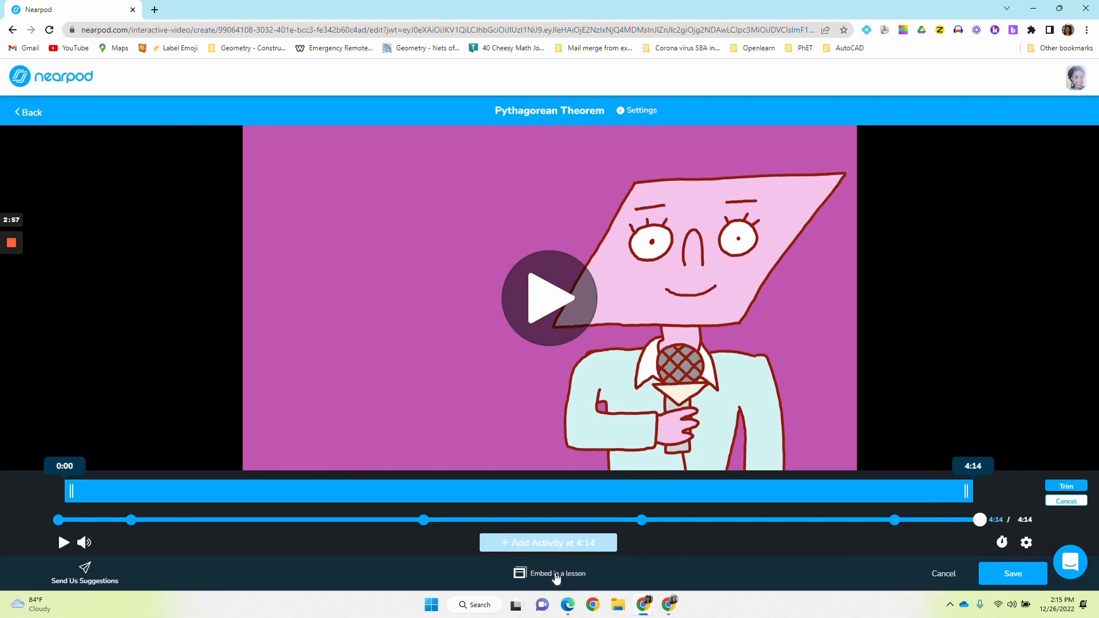
- Embed the interactive video in a lesson and start editing it in the Lesson Builder
click(558, 575)
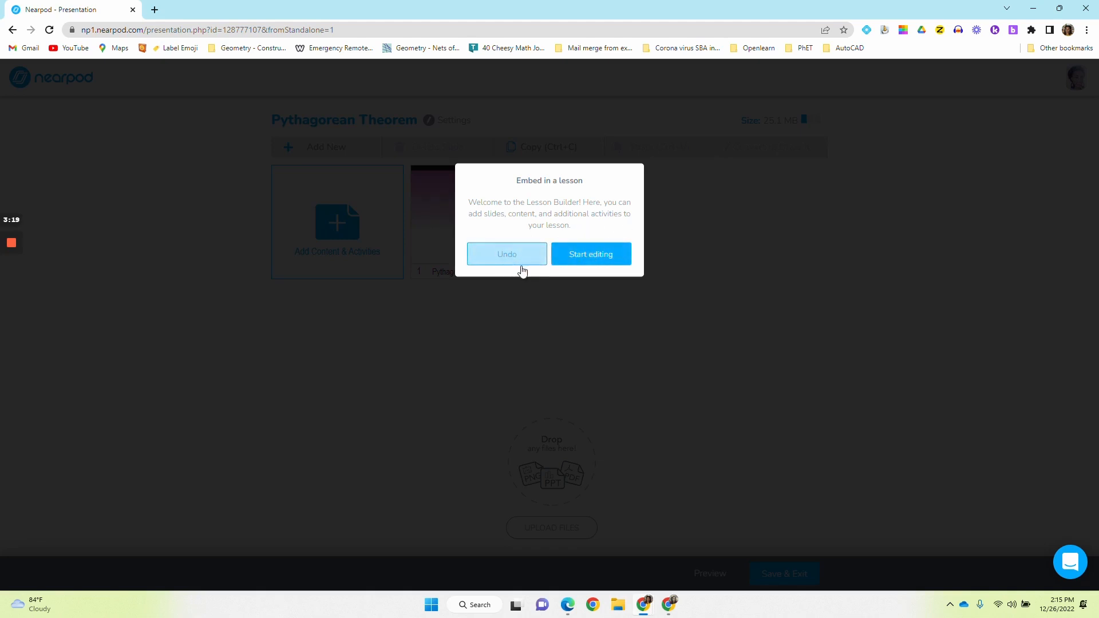
click(613, 258)
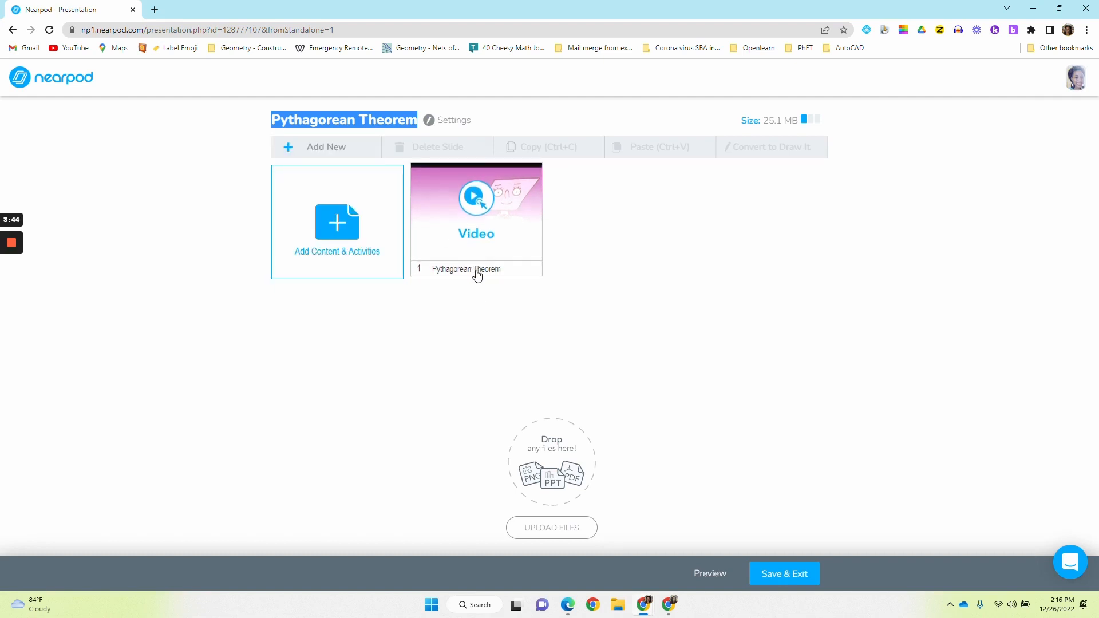
- Rename the lesson to "First lesson"
click(416, 120)
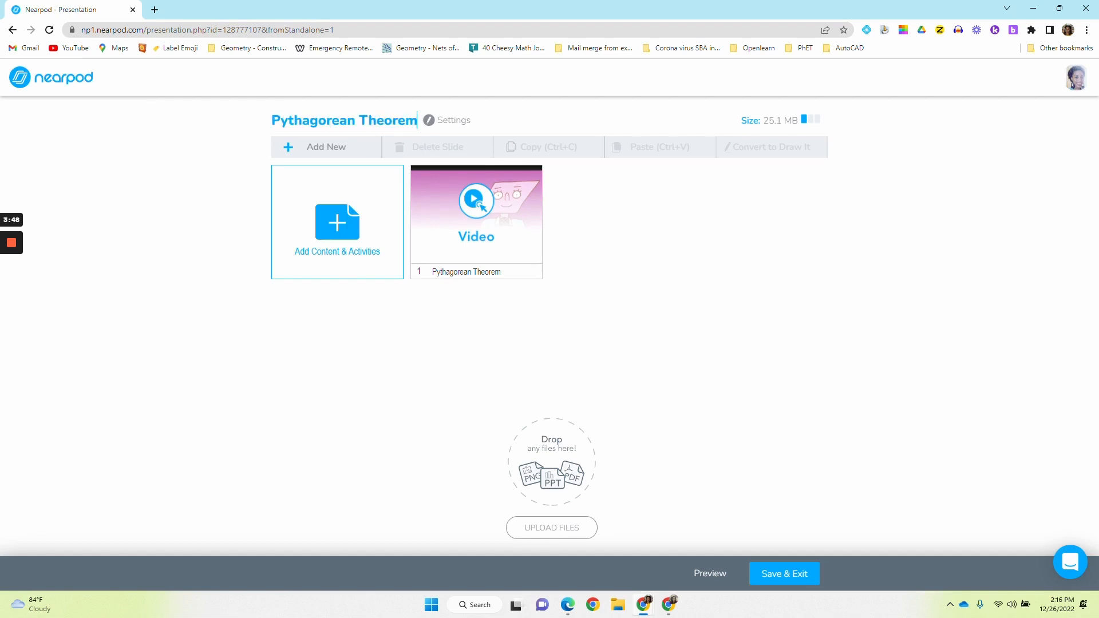
drag(416, 120, 253, 128)
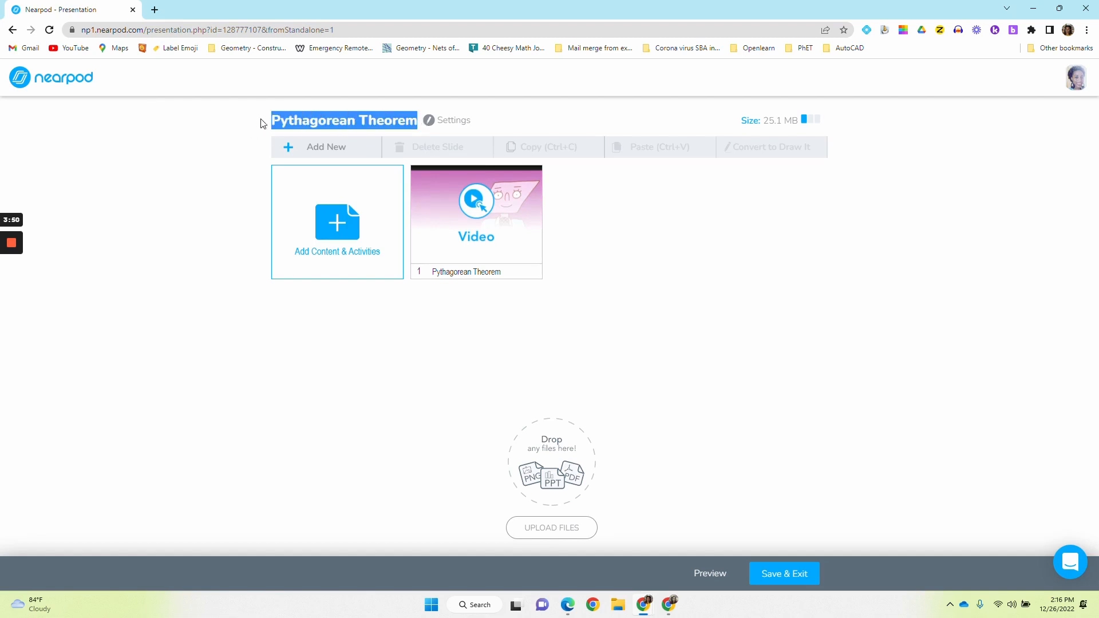
key(BackSpace)
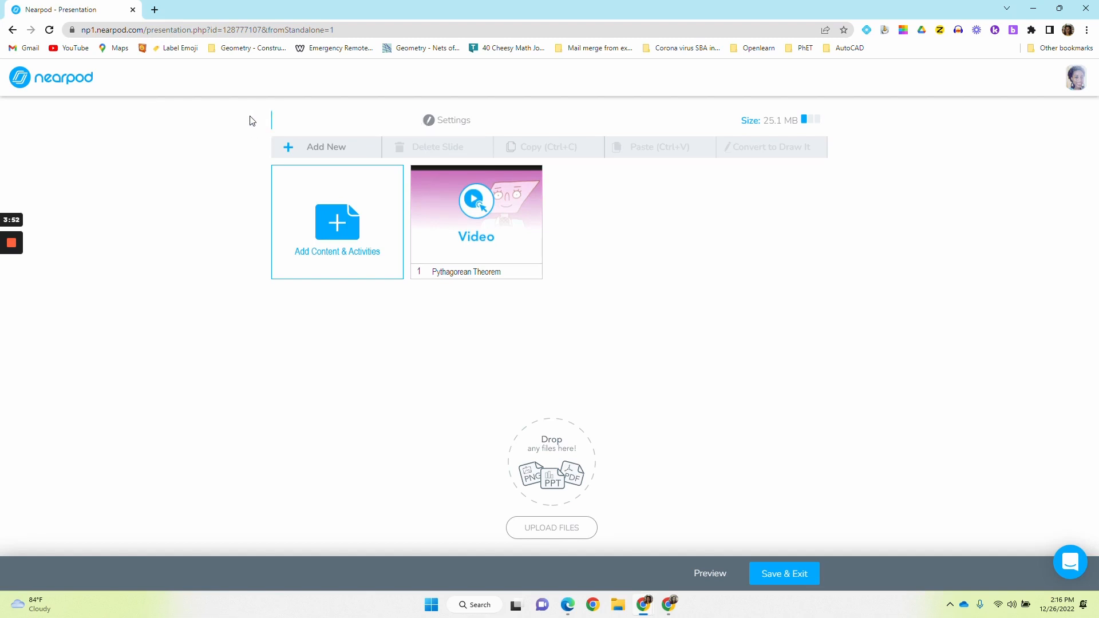
text(Fi)
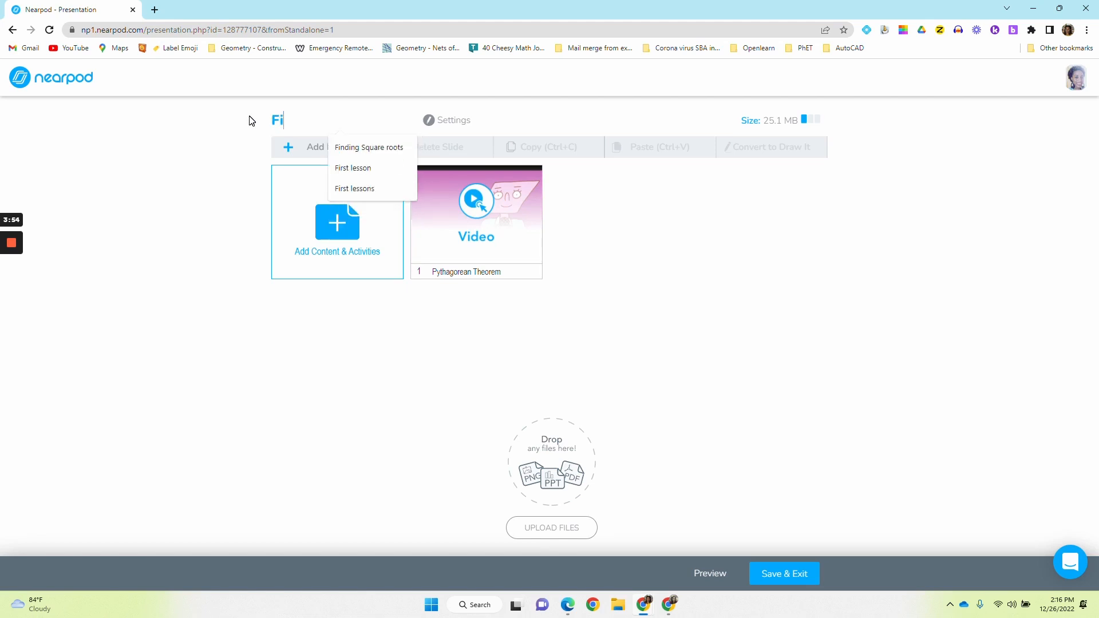
text(rst lesson)
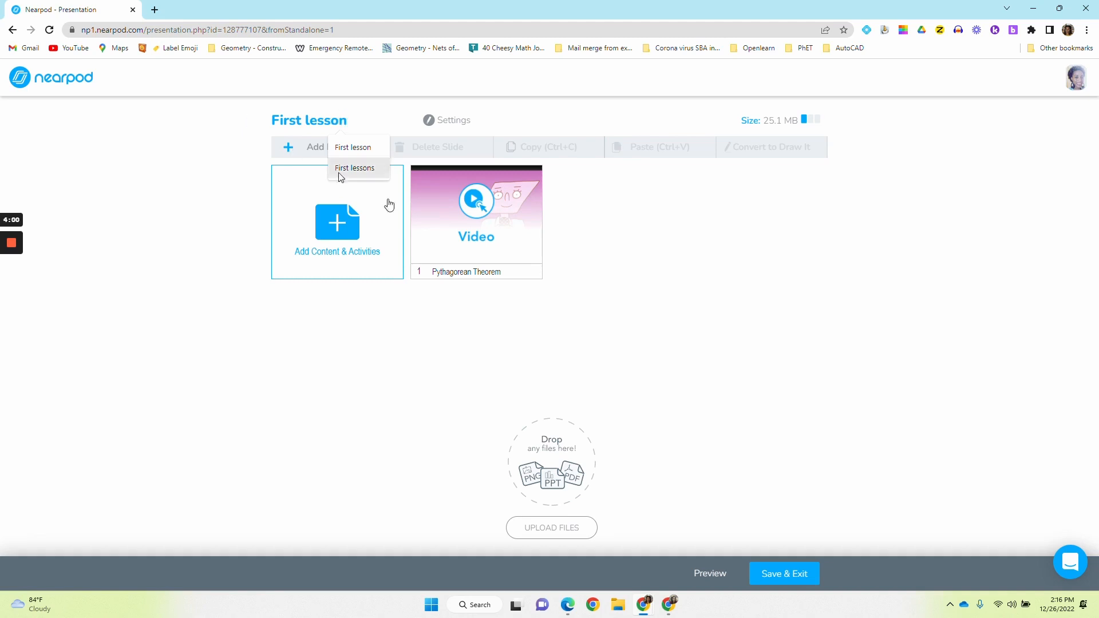
click(560, 250)
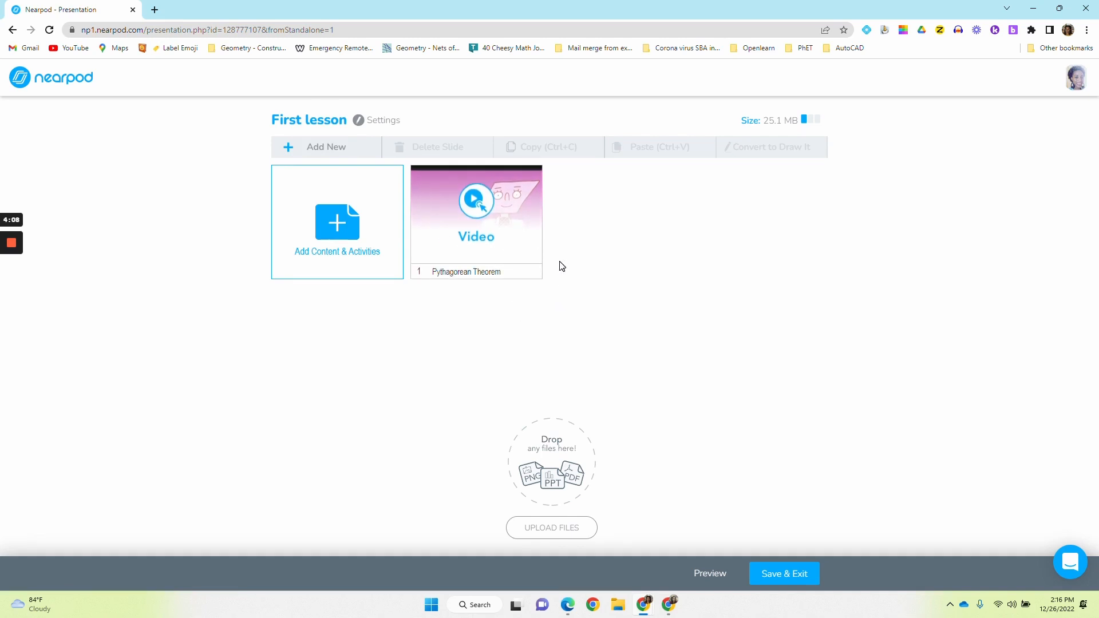
- Look at the ways to add new content or activities before and after the video slide
right_click(546, 229)
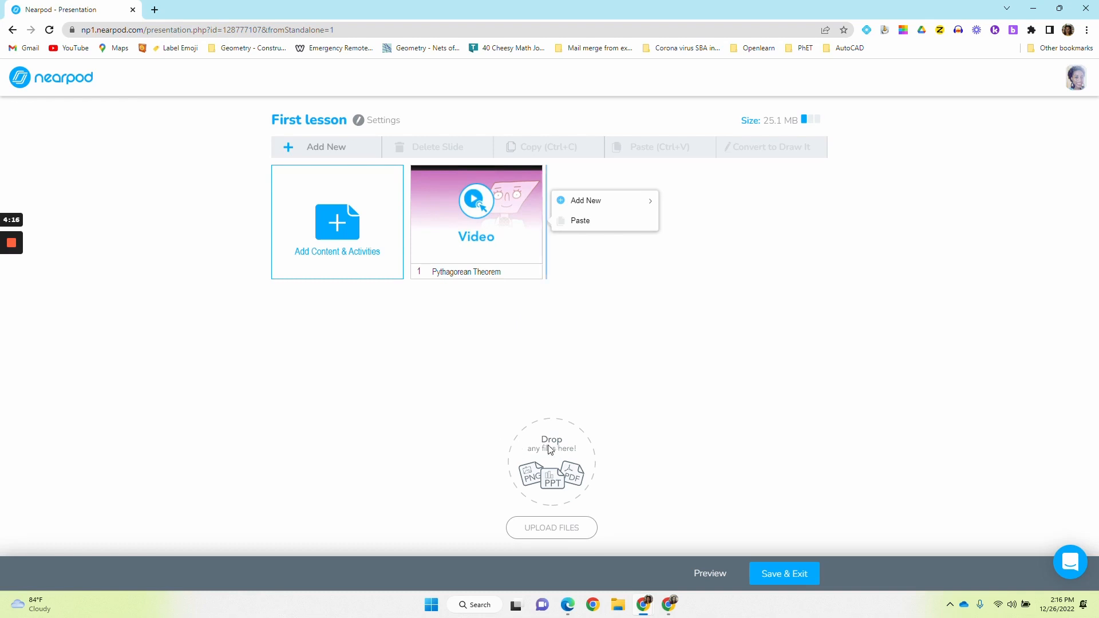
click(560, 534)
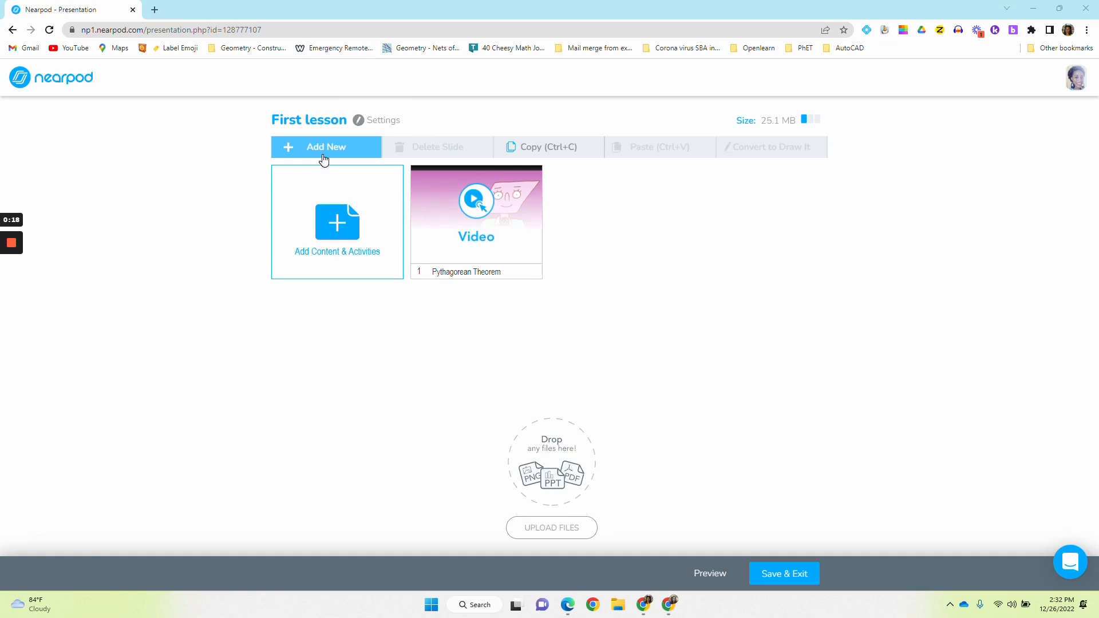
right_click(407, 227)
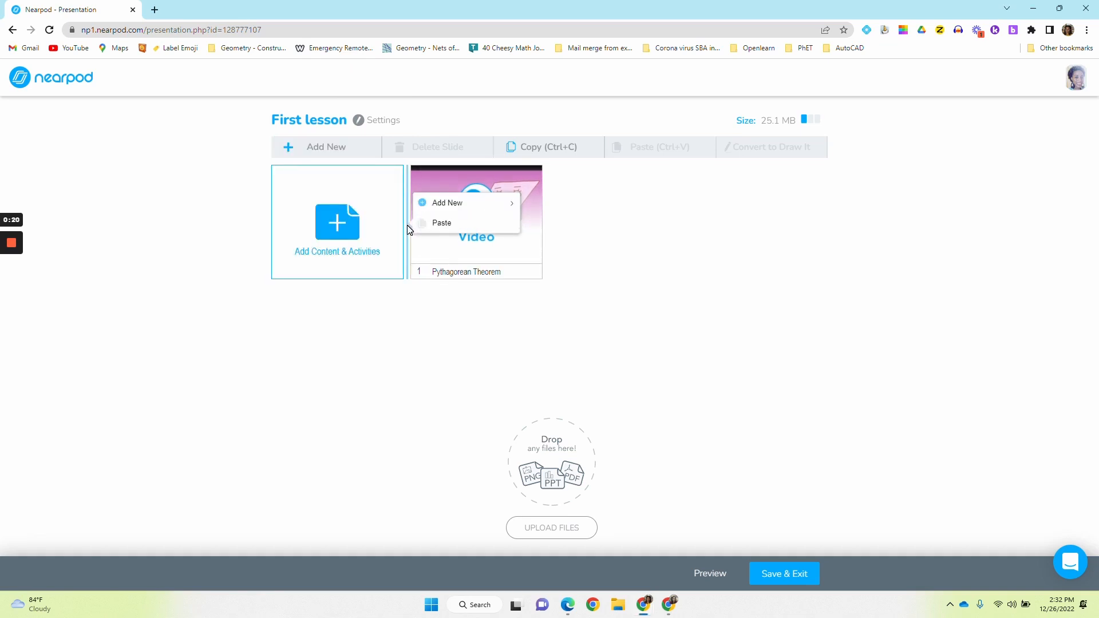
mouse_move(438, 207)
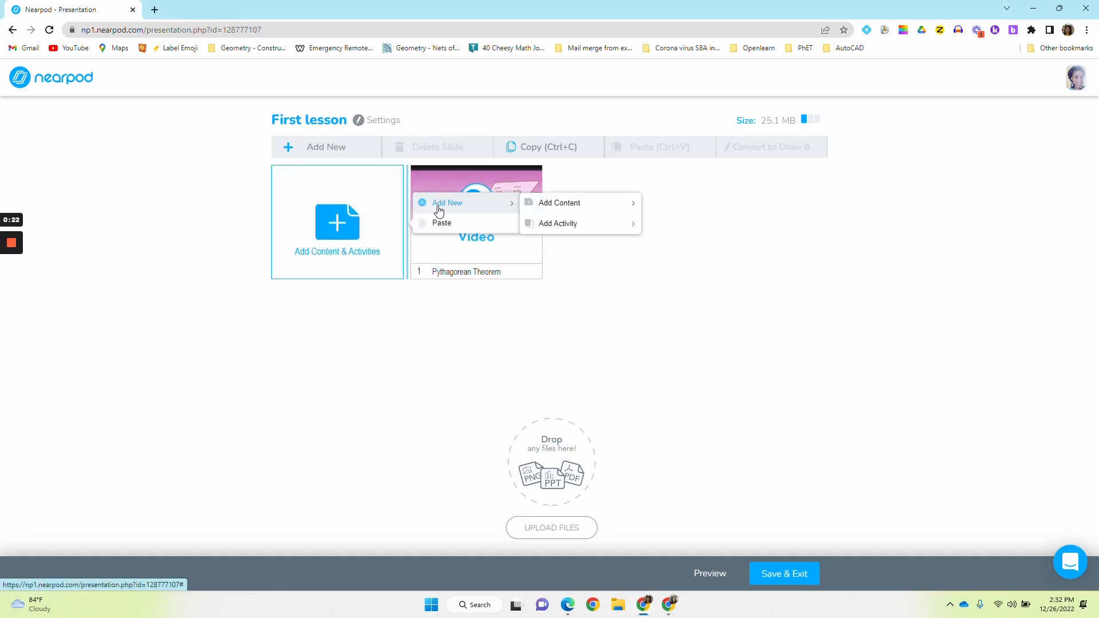
- Browse the Most Popular, Create and Interactive items that can be added to the lesson, including the simulations
click(350, 235)
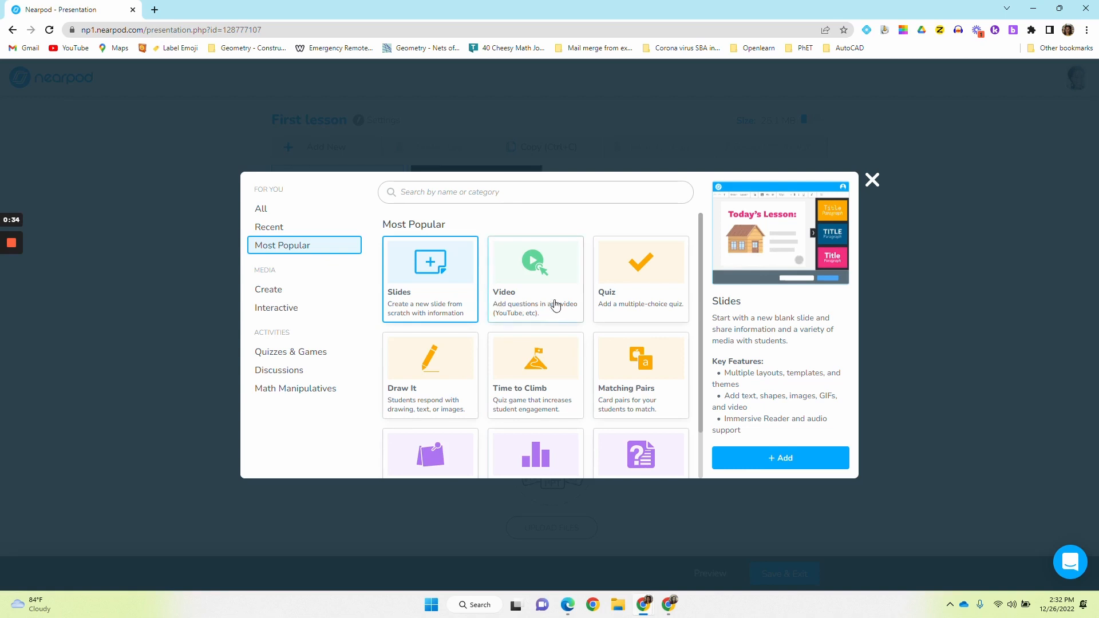
scroll(544, 389, down, 1)
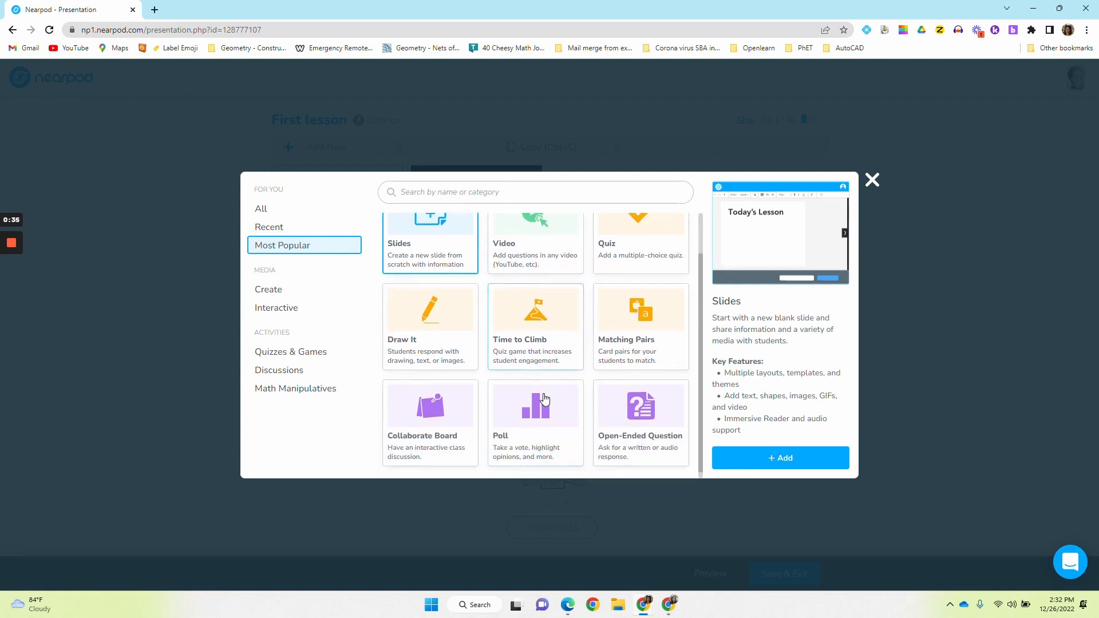
click(269, 290)
scroll(611, 303, up, 1)
scroll(610, 304, down, 1)
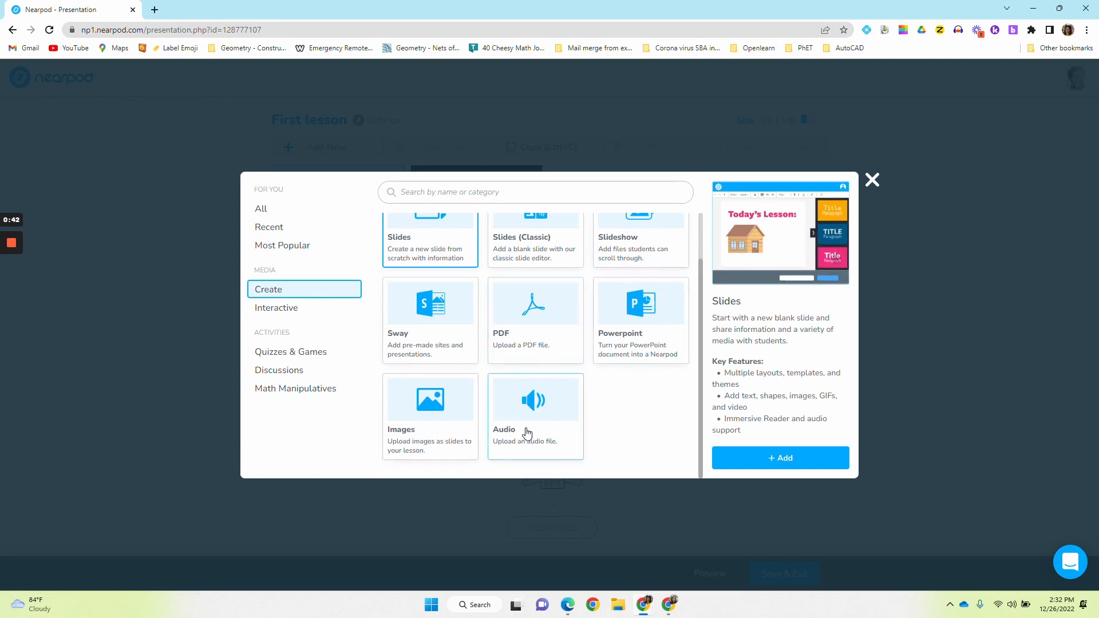
click(300, 309)
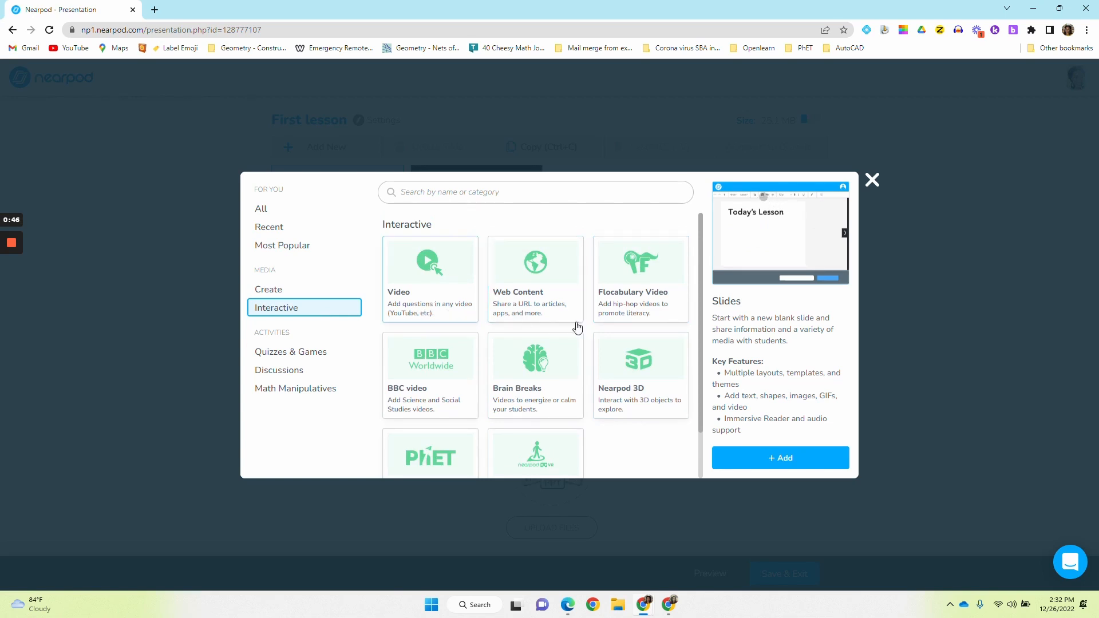
scroll(578, 328, down, 1)
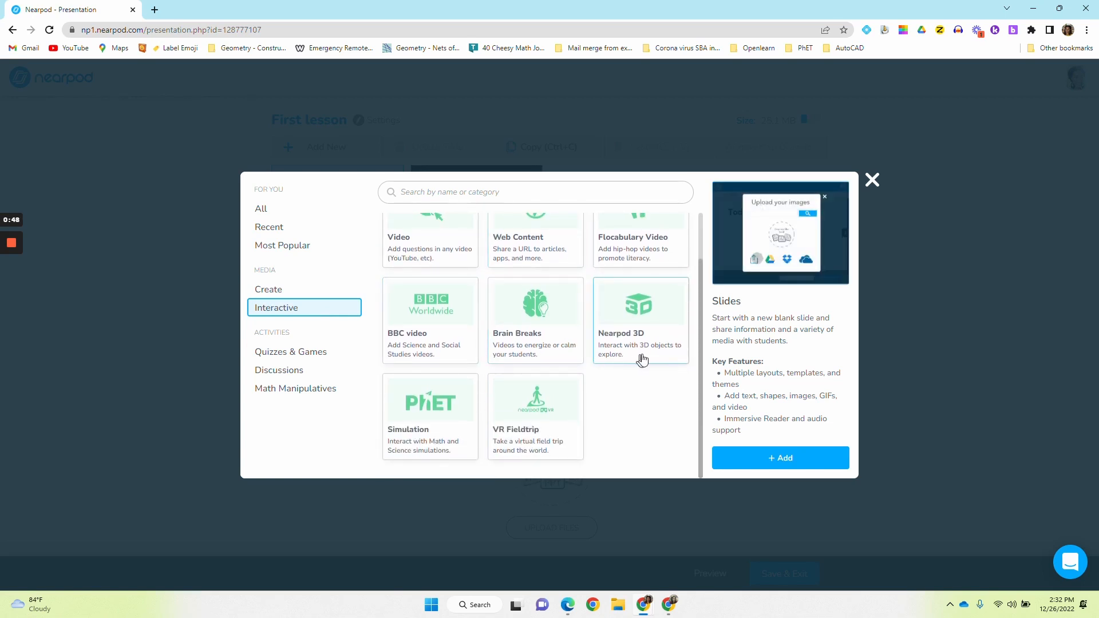
click(421, 430)
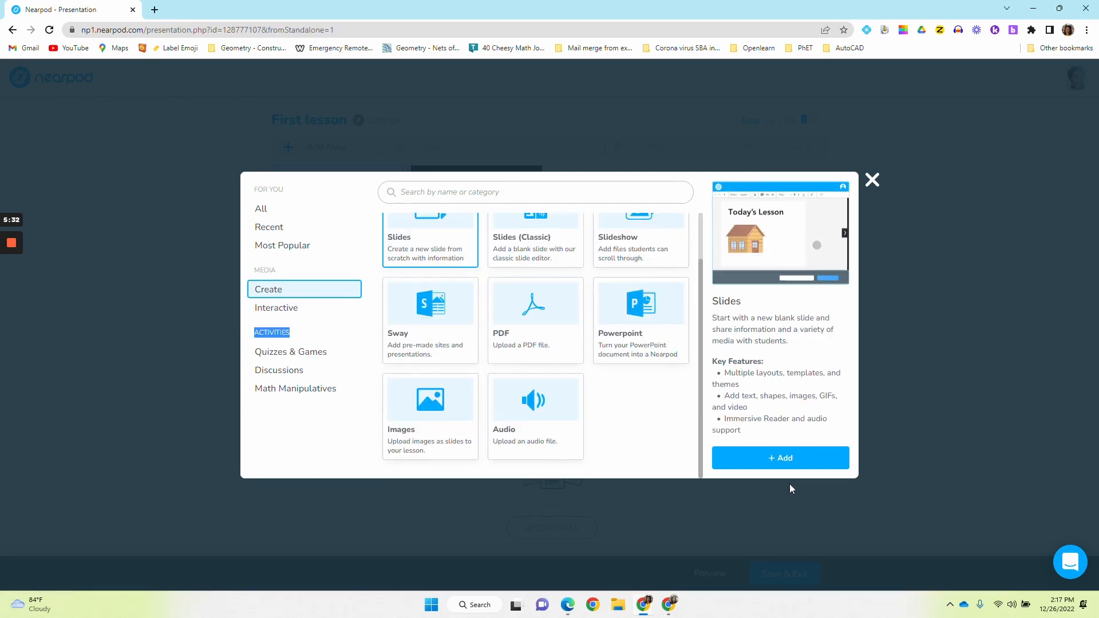
- Start a new slide for the lesson using the Slides option among the Create media types
scroll(552, 381, up, 1)
click(420, 289)
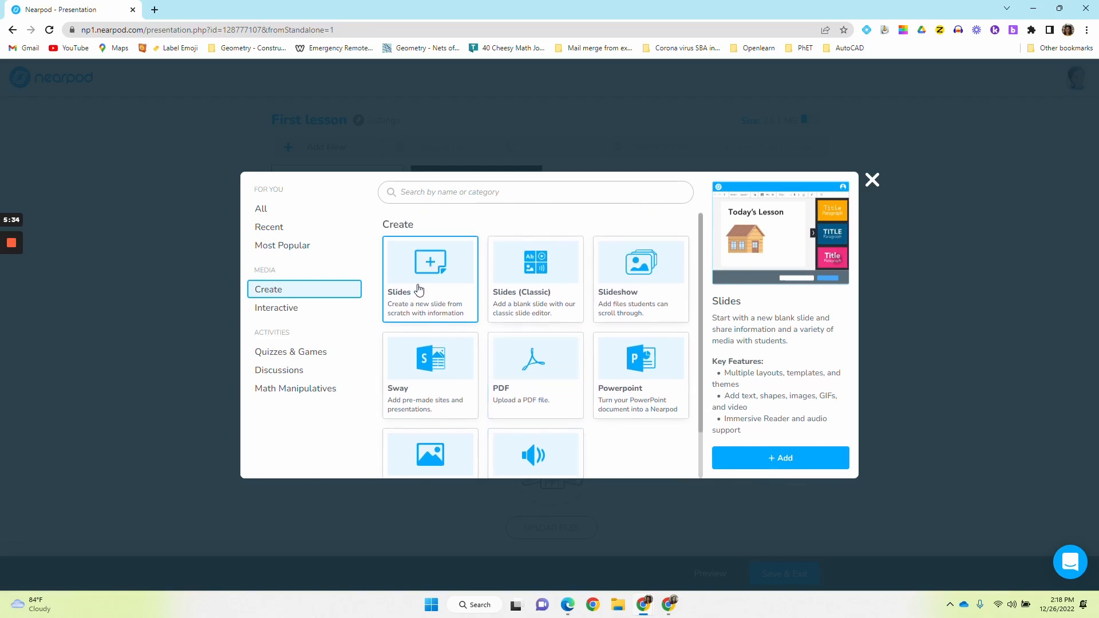
click(808, 466)
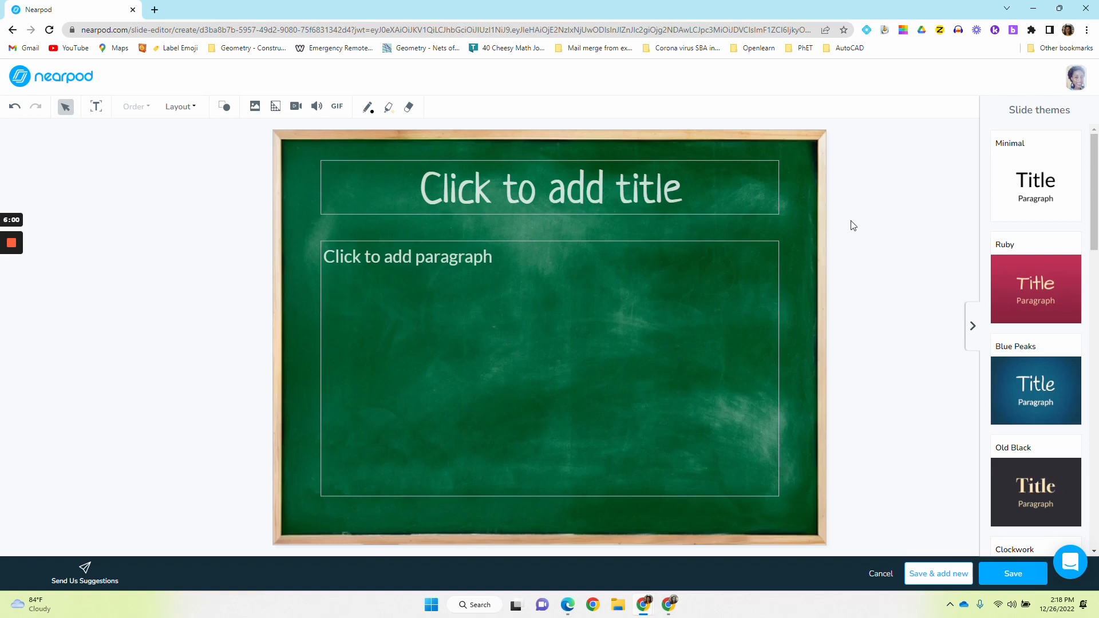
- Review the slide themes, layouts, shapes and background image sources, and leave the slide editor without saving
scroll(1056, 216, down, 10)
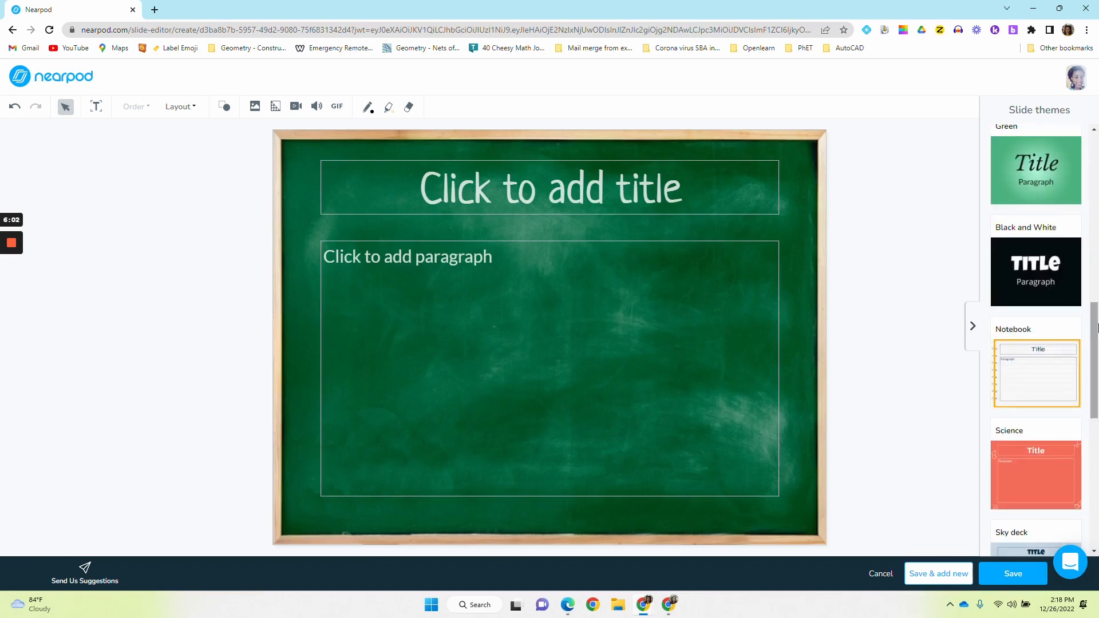
drag(1095, 319, 1095, 108)
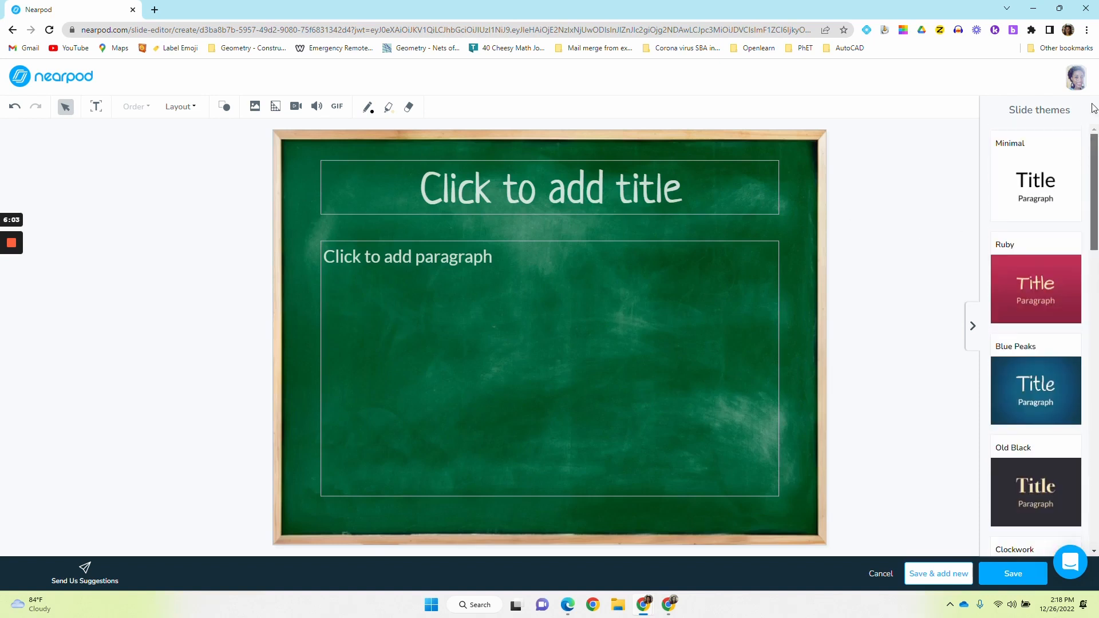
click(181, 107)
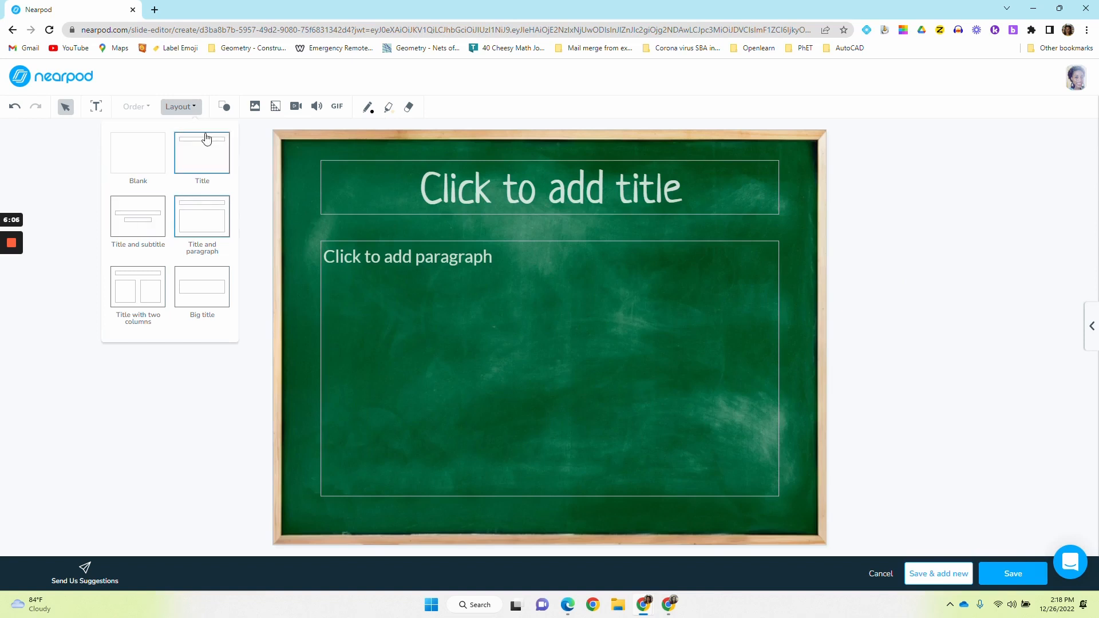
click(225, 106)
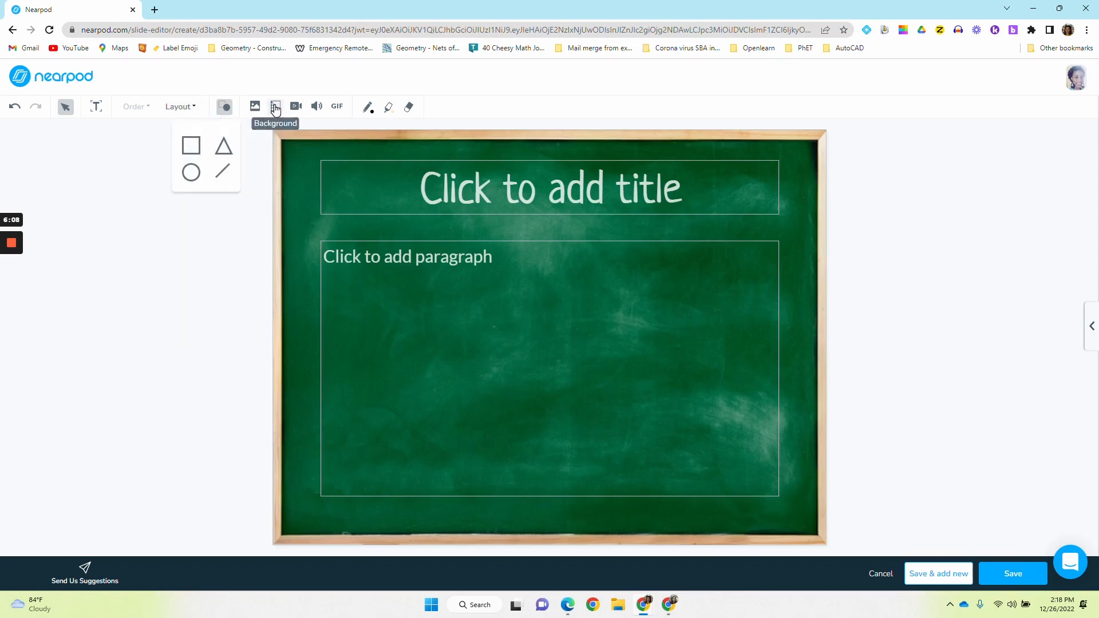
click(276, 107)
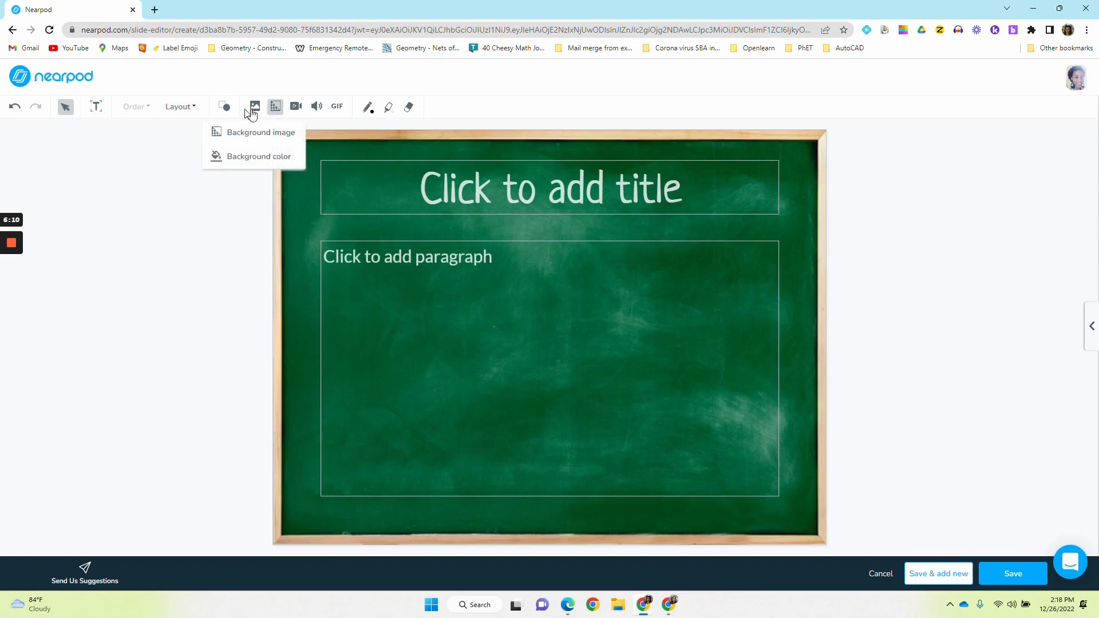
click(271, 134)
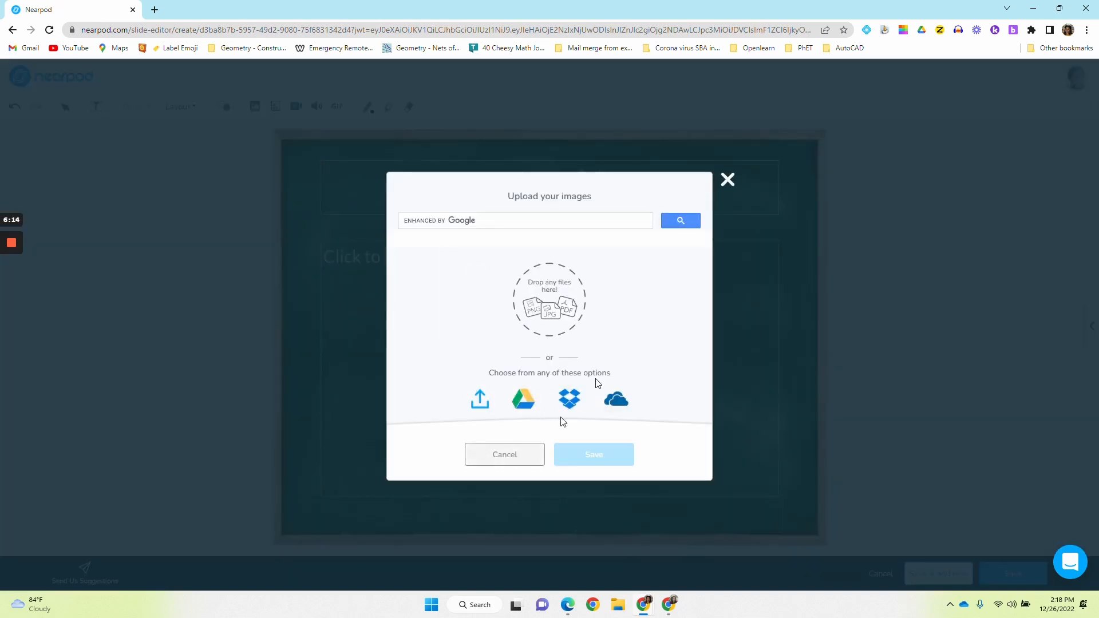
click(728, 181)
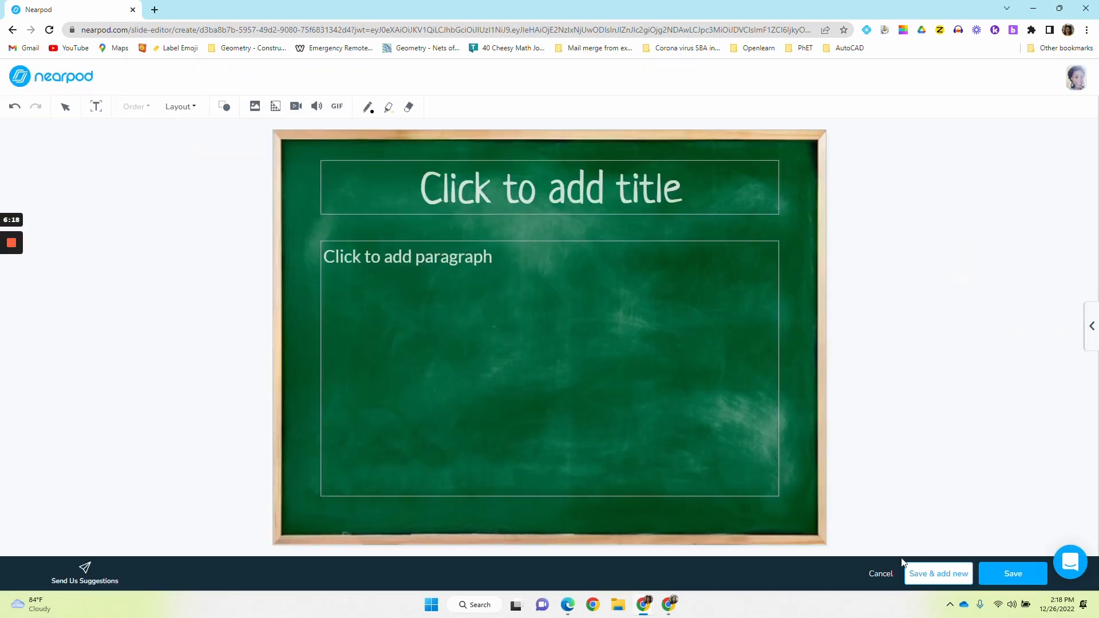
click(886, 574)
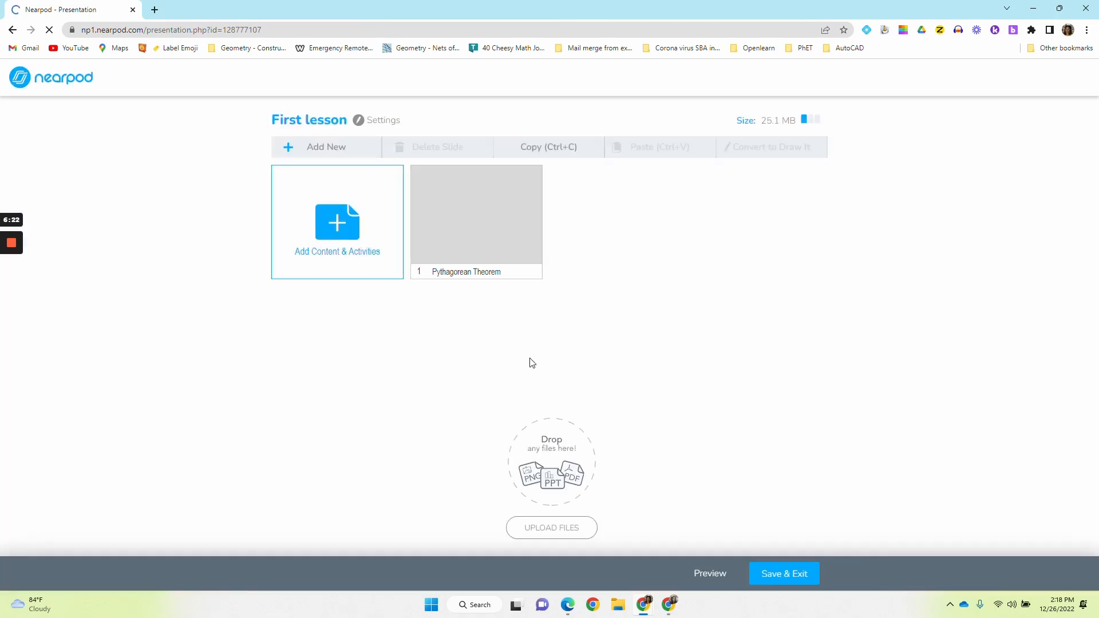
- Search the VR field trips for "pythagoras" and save "The House of Pythagoras near Metaponto" to the lesson
mouse_move(14, 245)
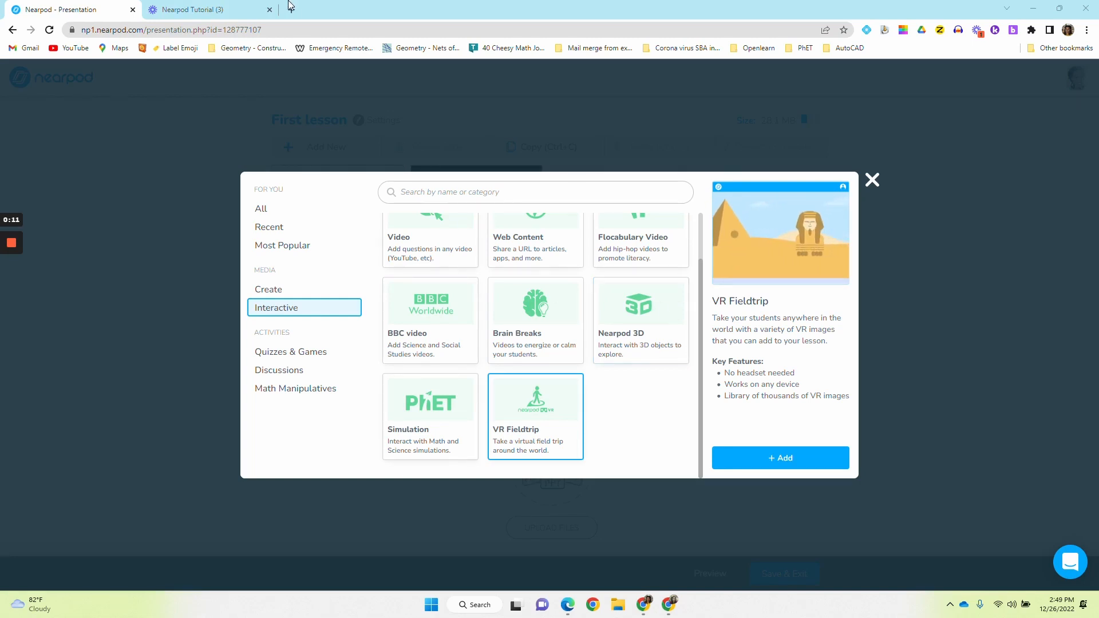
click(803, 462)
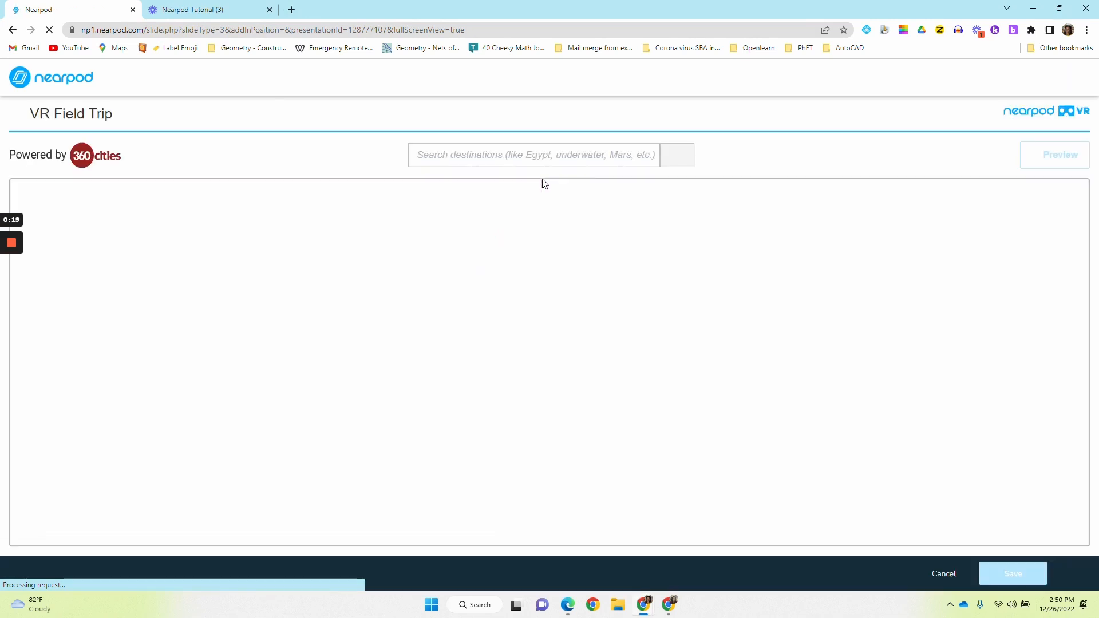
click(494, 155)
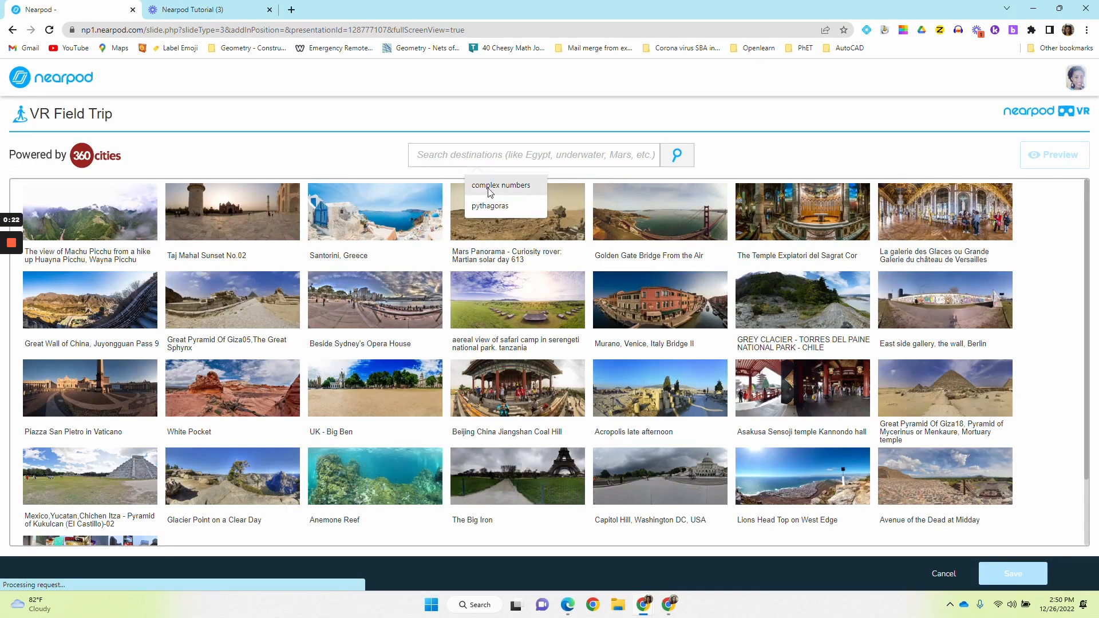
click(509, 211)
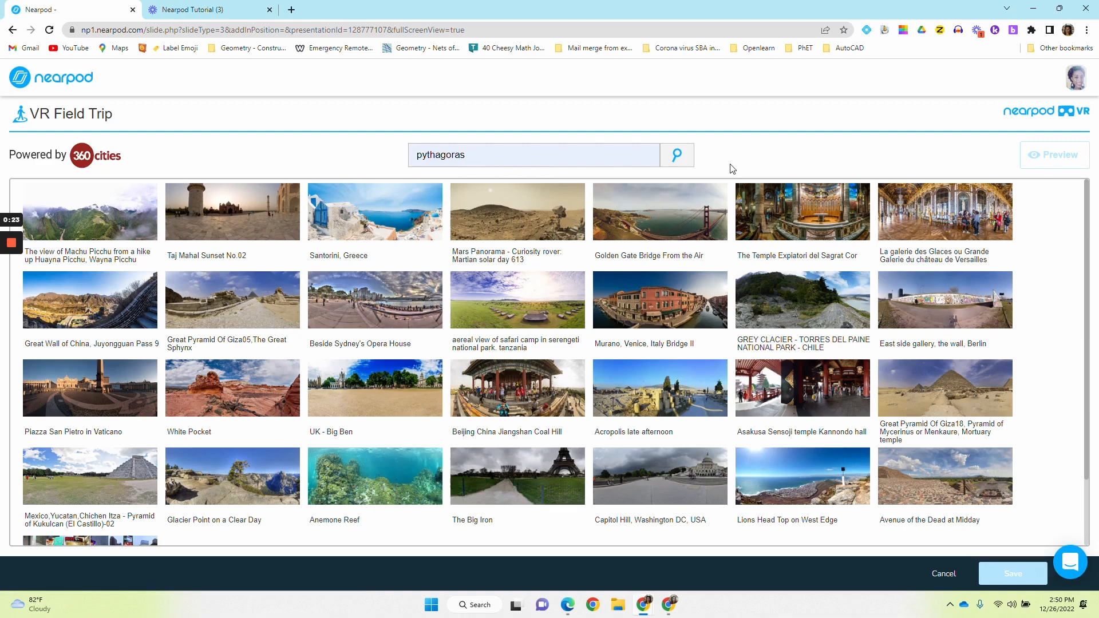
click(677, 155)
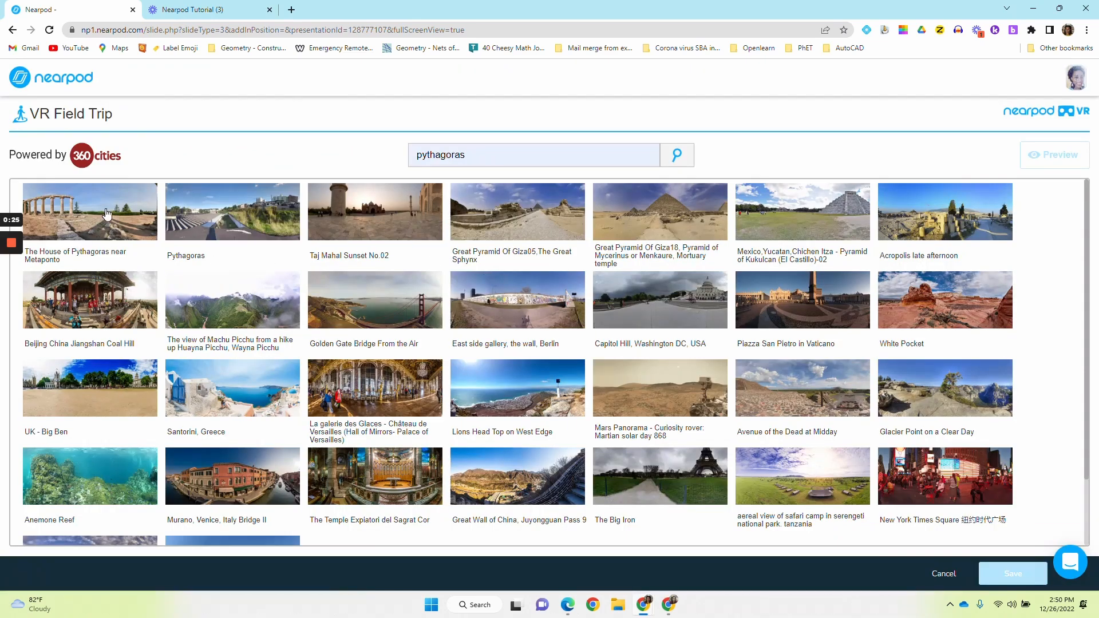
click(81, 221)
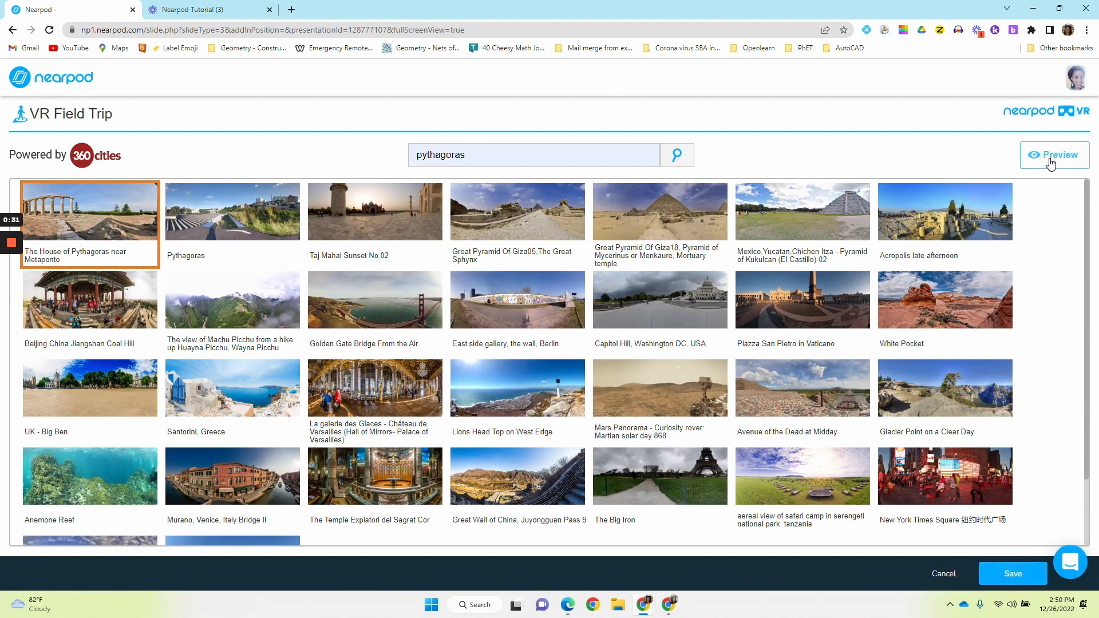
click(1014, 573)
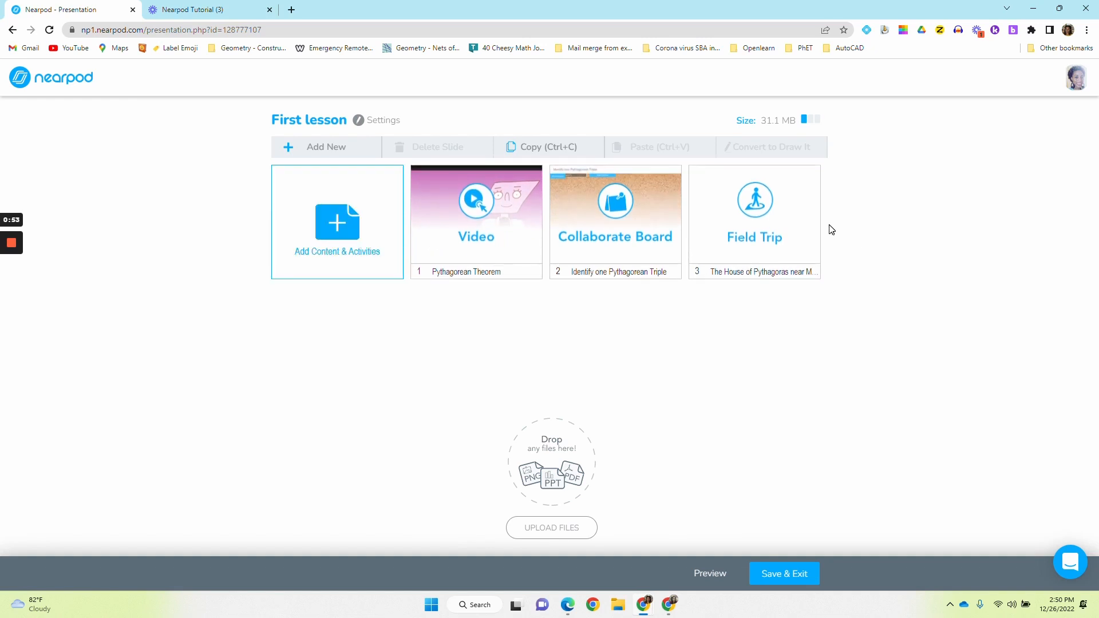
- Look at the content types that can be added after the Field Trip slide
right_click(939, 186)
mouse_move(1042, 206)
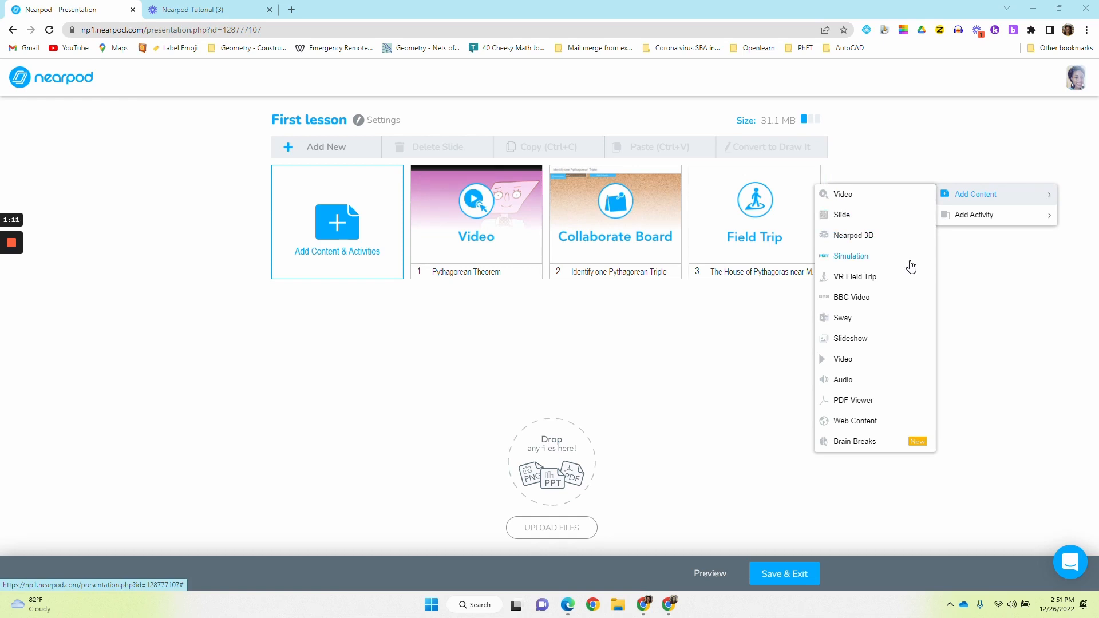
mouse_move(5, 225)
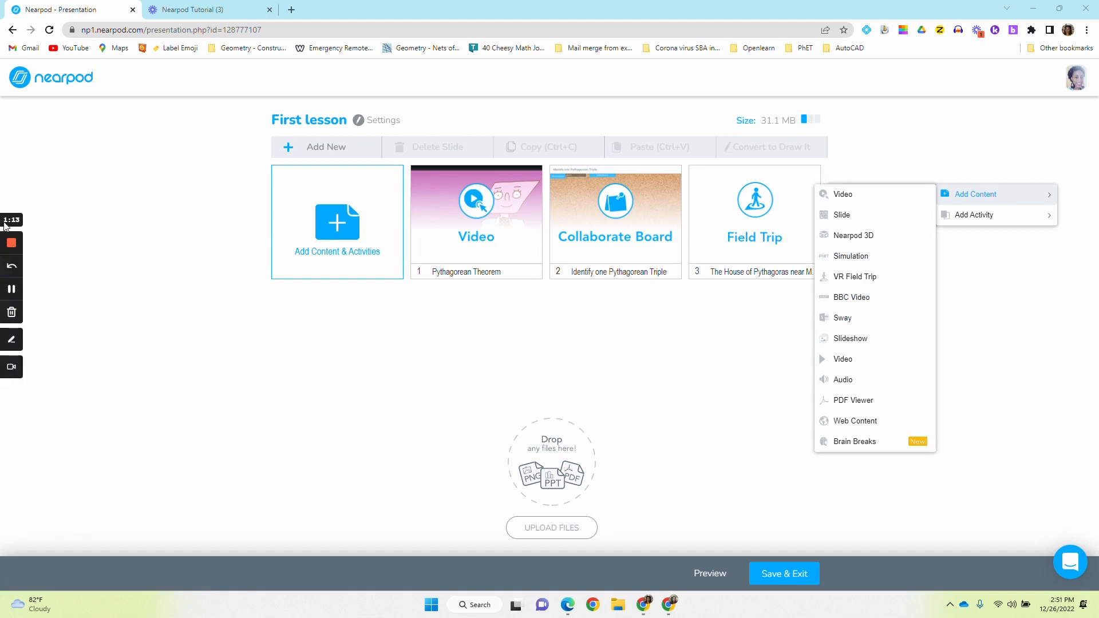
click(10, 245)
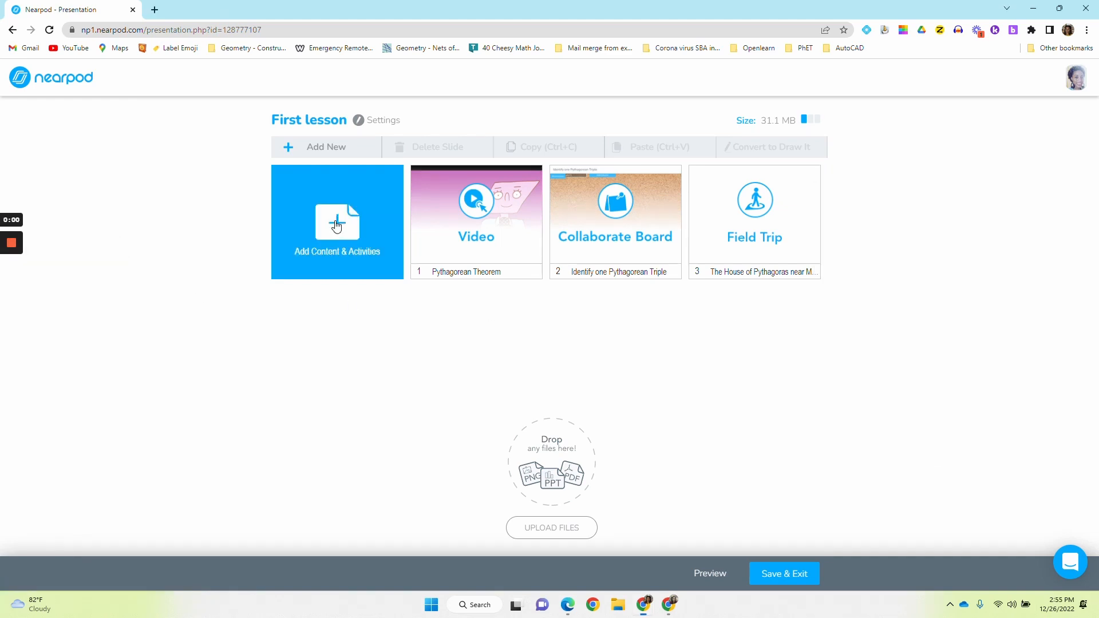
- Review the Quizzes & Games activities available for the lesson, including Fill in the Blank, Time to Climb and Drag & Drop
click(337, 226)
click(301, 351)
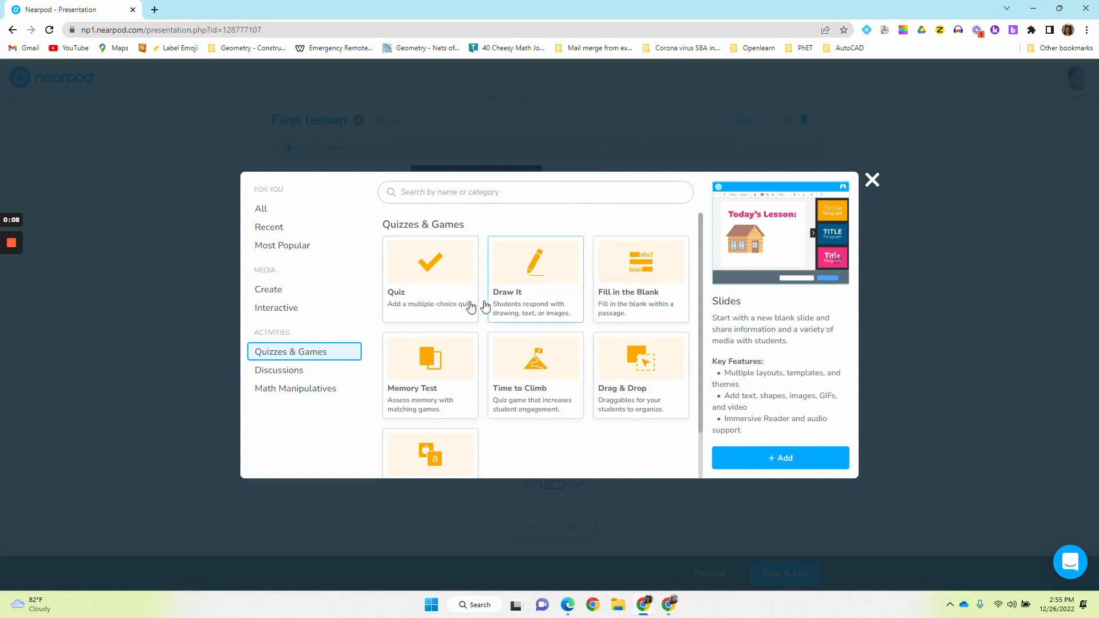
click(582, 309)
click(634, 306)
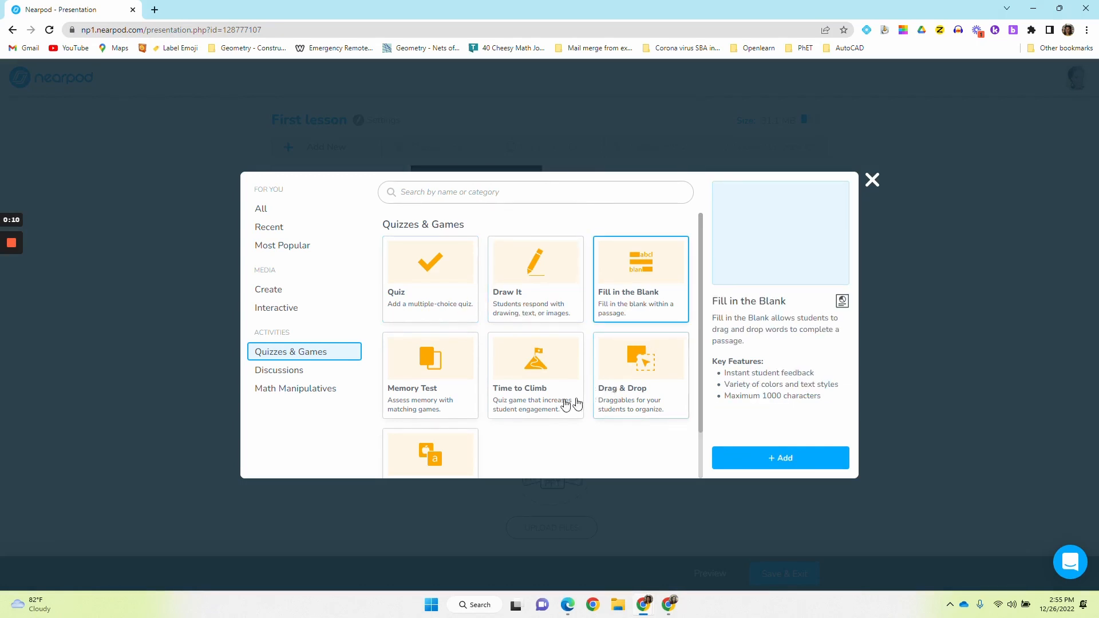
click(509, 405)
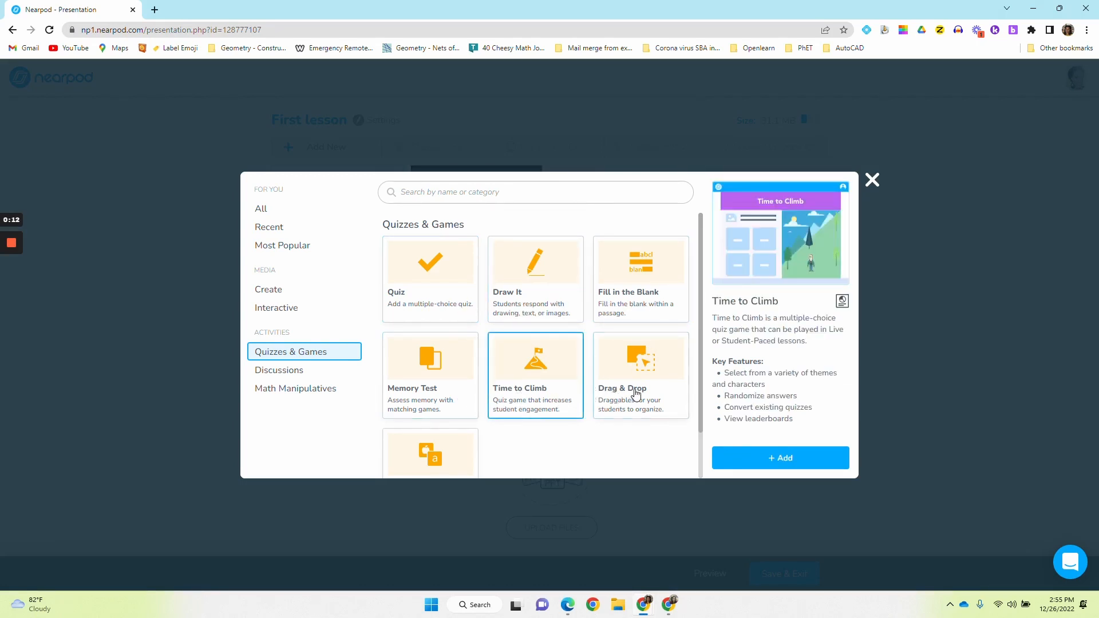
click(633, 385)
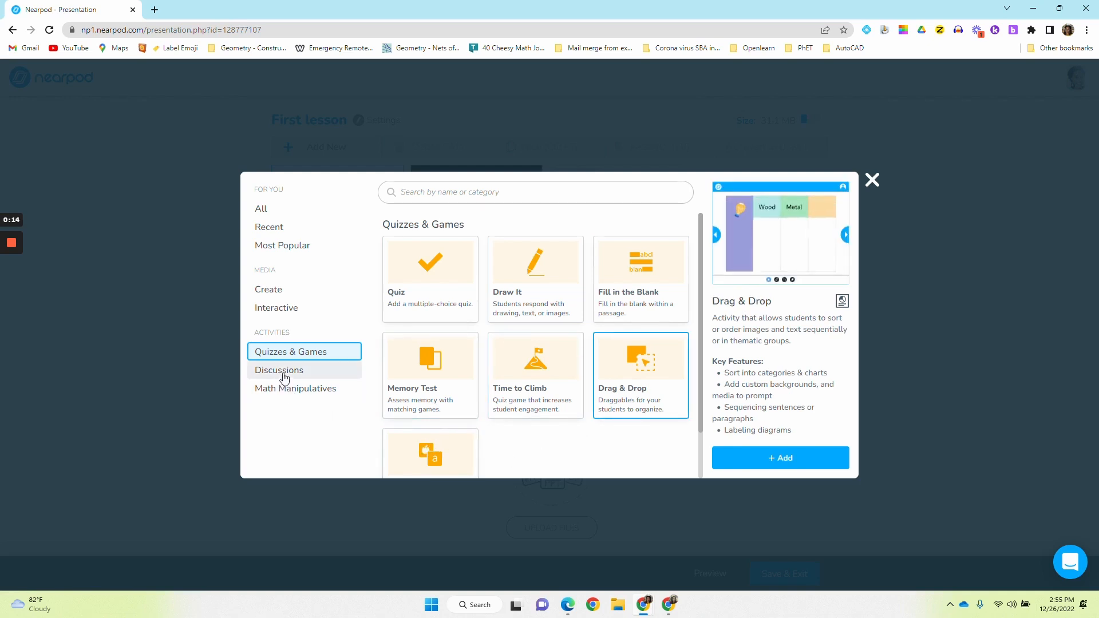
- Review the Math Manipulatives activities: Algebra Tiles, Fraction Tiles, Color Tiles and Base 10 Blocks
click(296, 387)
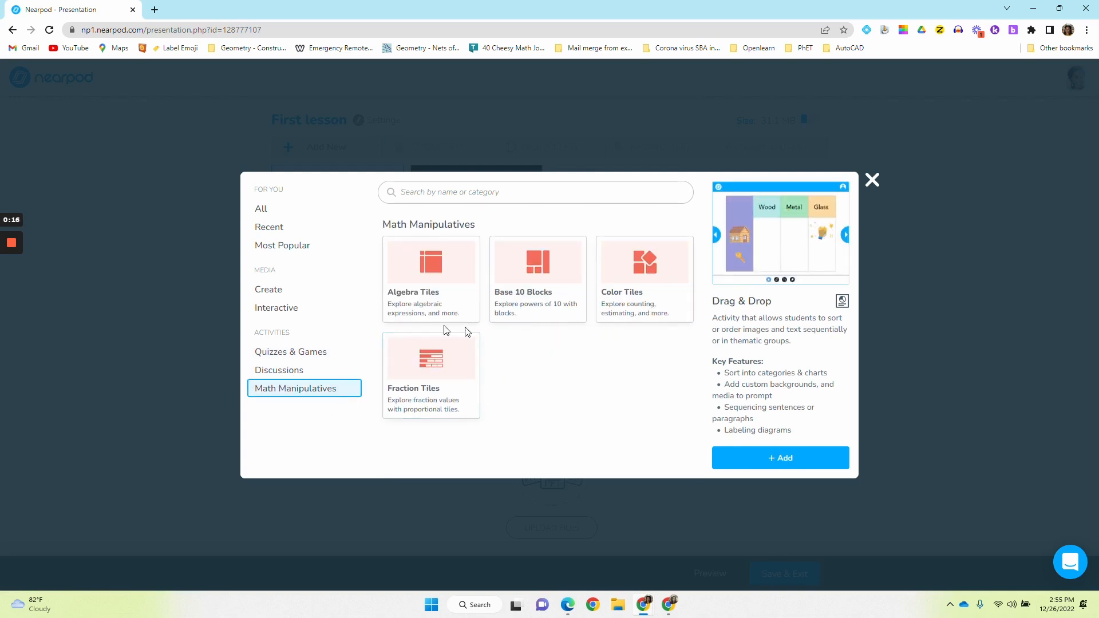
click(456, 288)
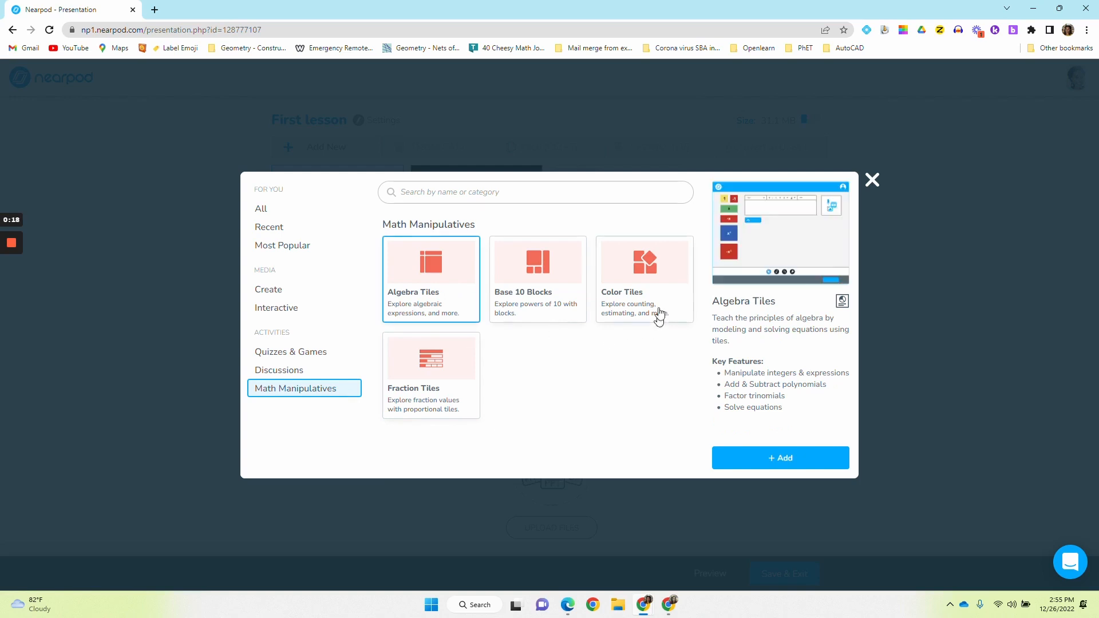
click(430, 392)
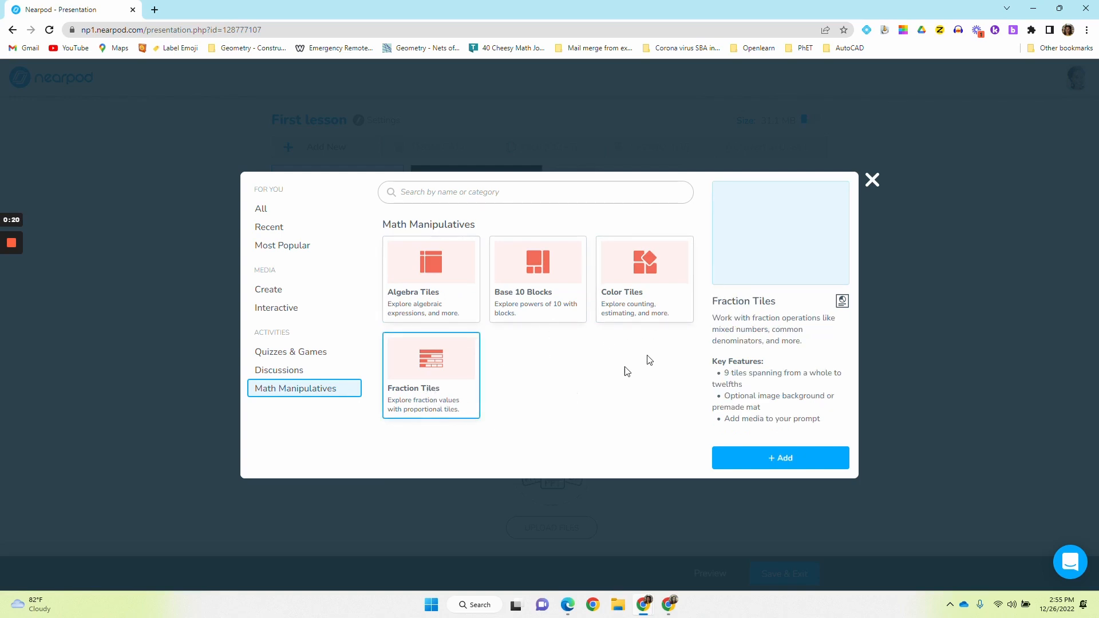
click(657, 295)
click(525, 310)
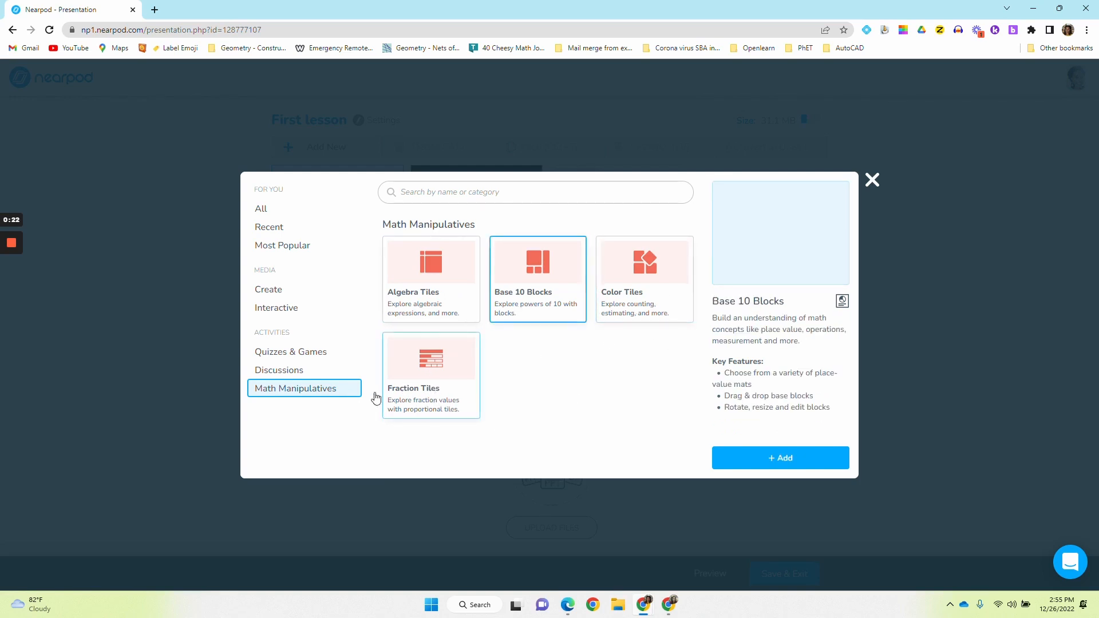
- Look at the Poll among the Discussions activities, and add a Collaborate Board to the lesson
click(298, 373)
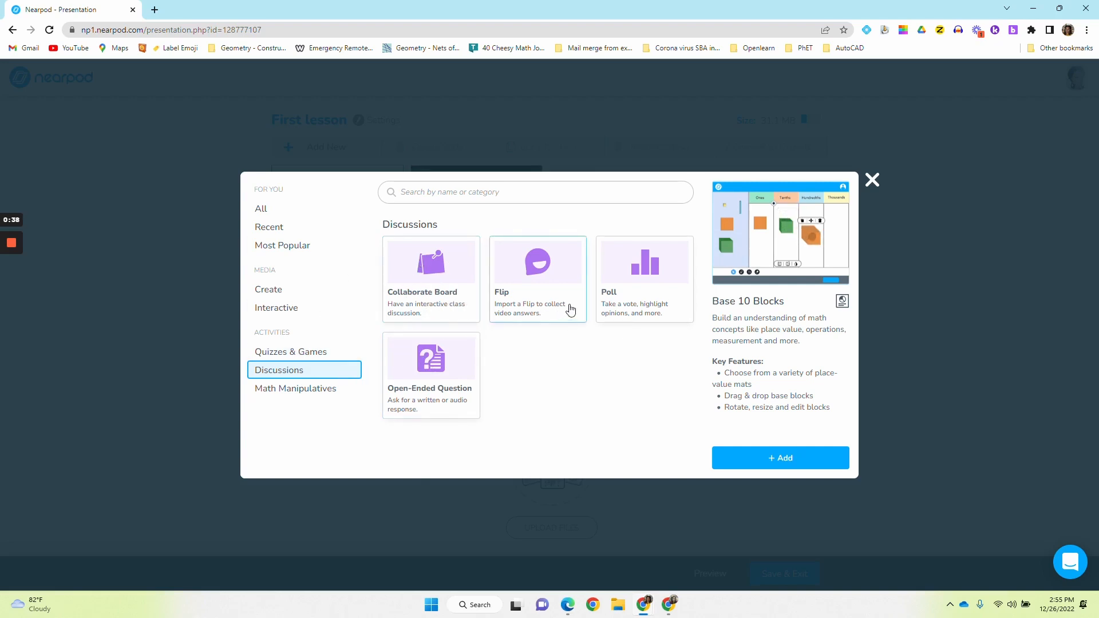
click(623, 298)
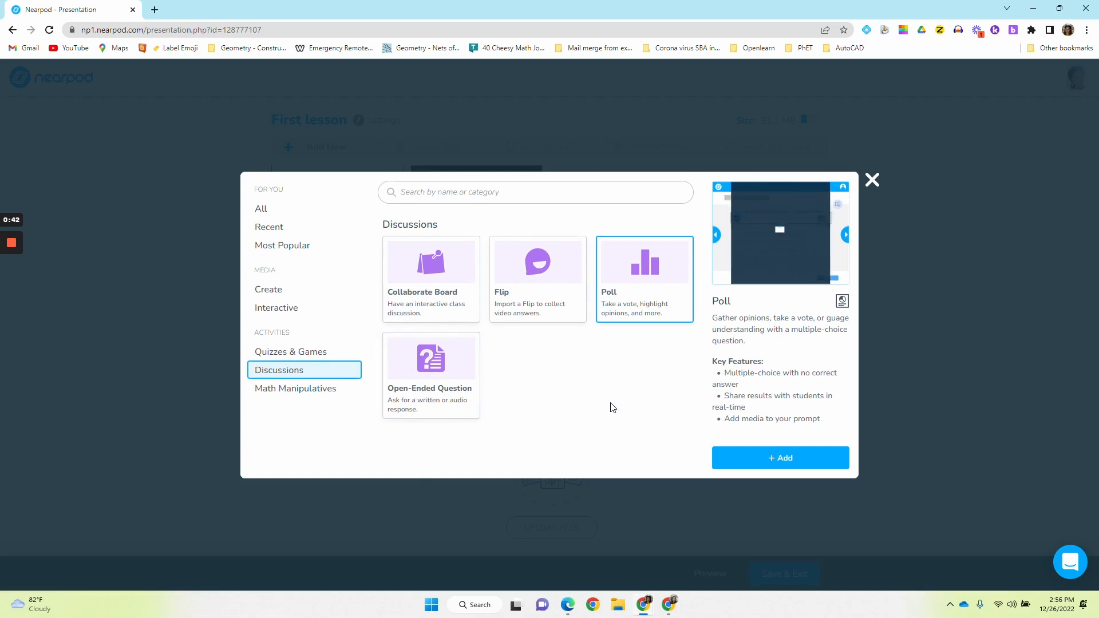
click(431, 275)
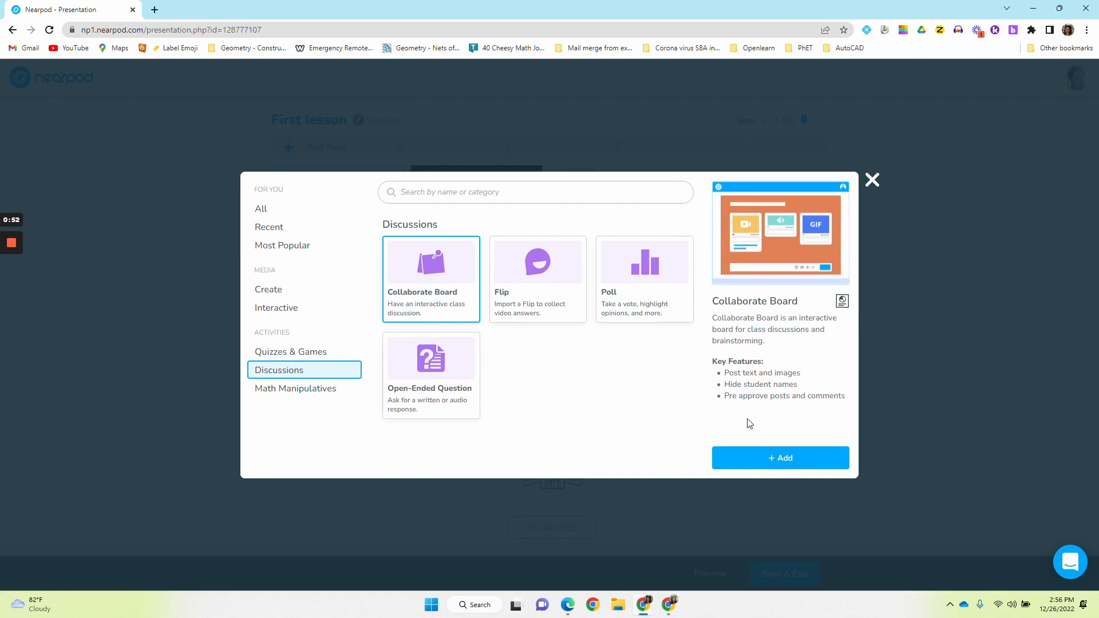
click(775, 461)
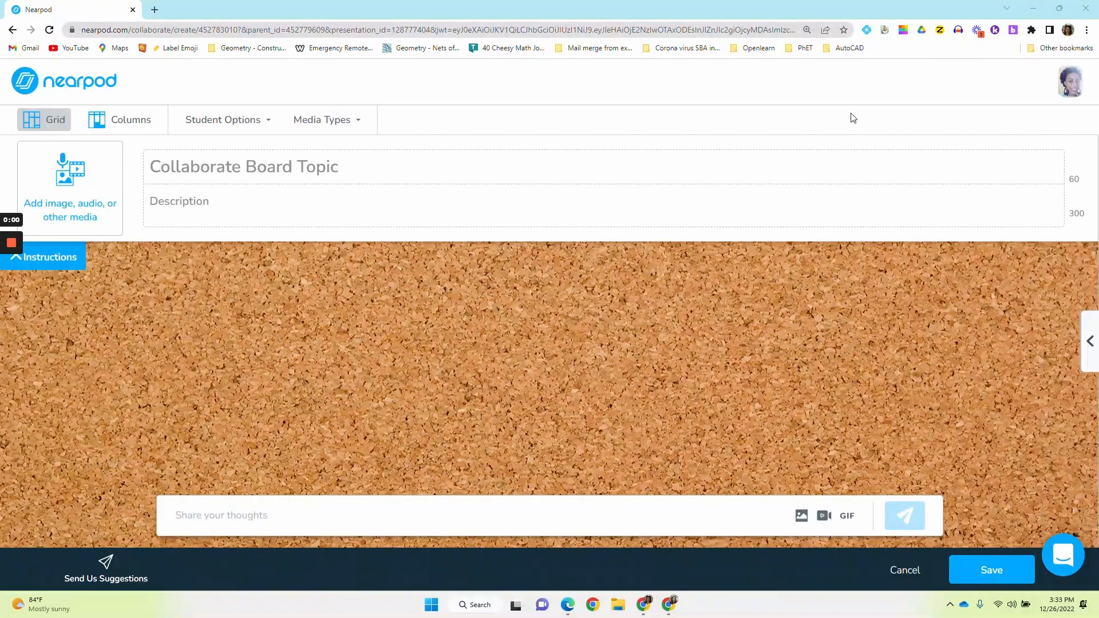
- Browse the board themes, try Winter, and apply the Himalaya theme to the Collaborate Board
click(1093, 348)
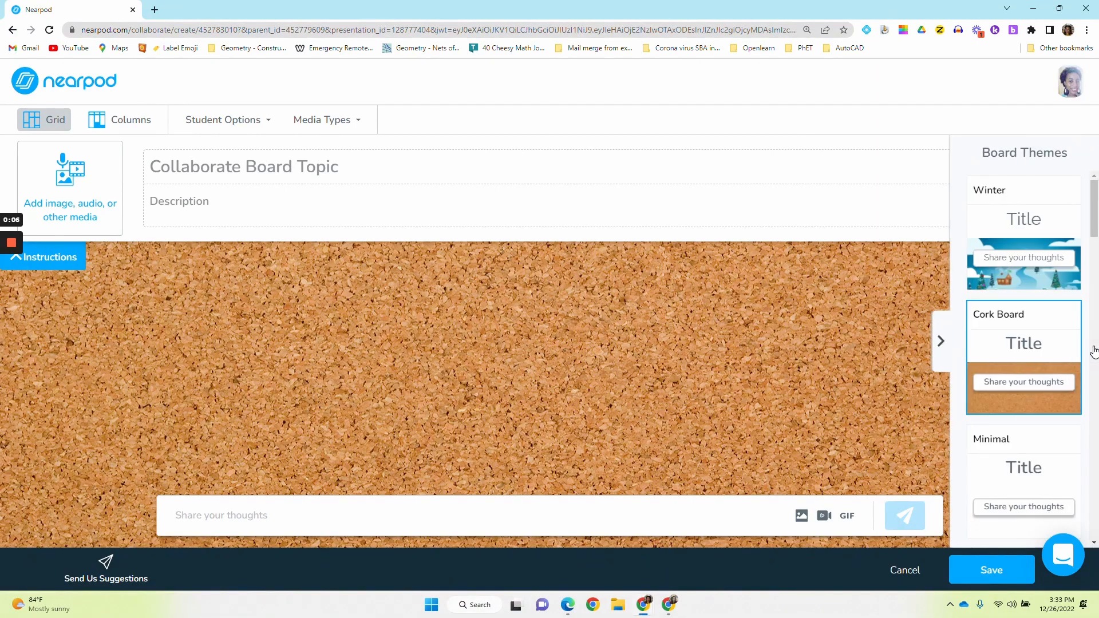
click(1022, 237)
scroll(1033, 367, down, 3)
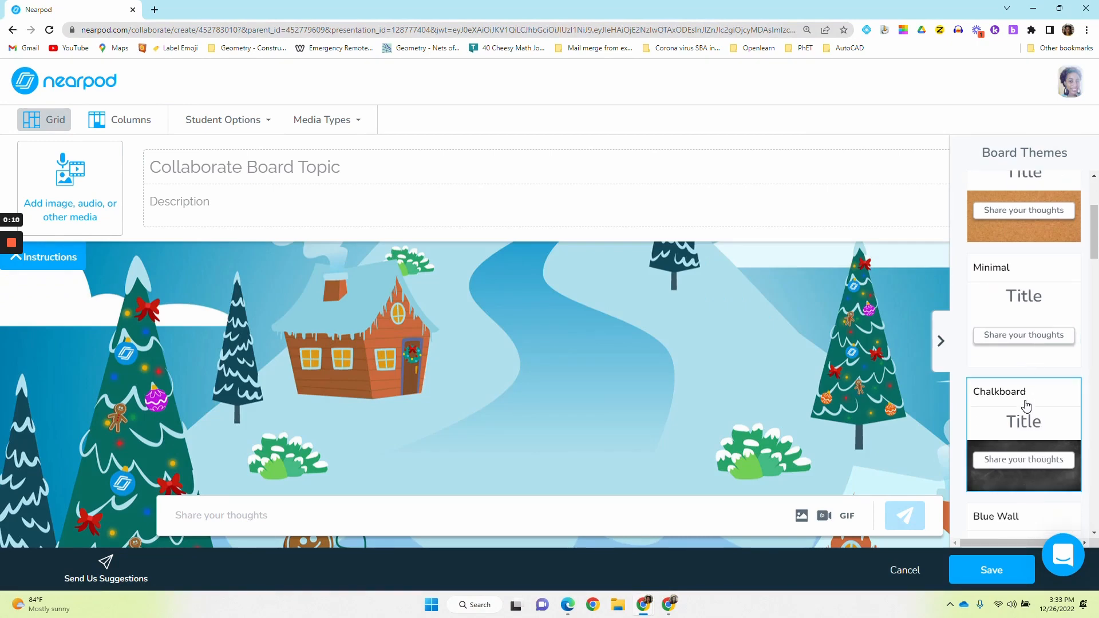
scroll(1028, 338, down, 8)
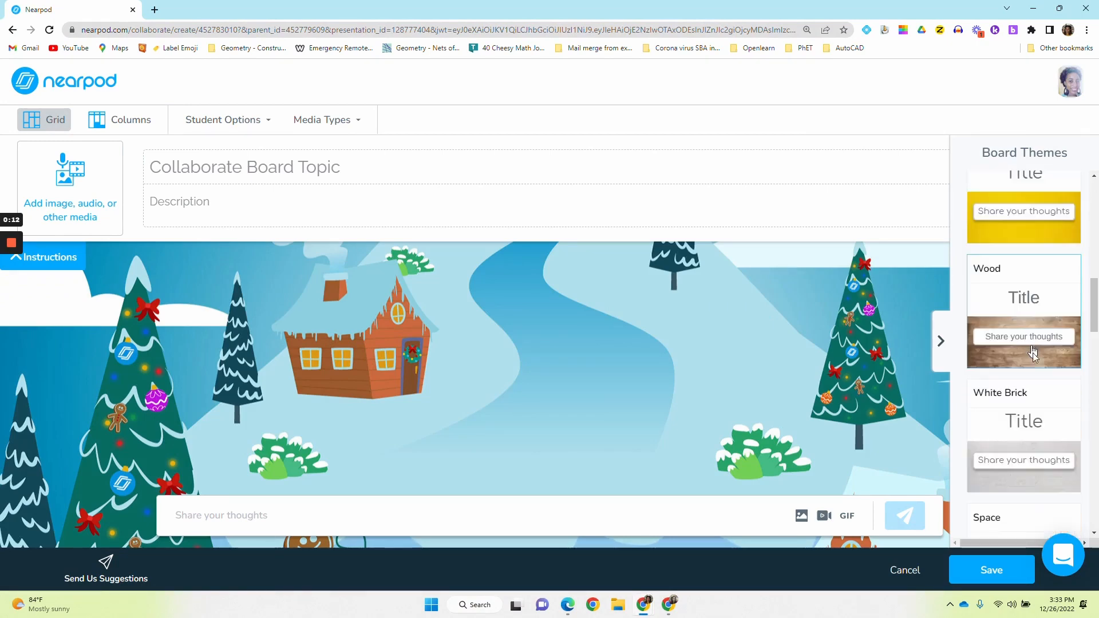
scroll(1033, 353, down, 12)
scroll(1036, 344, up, 3)
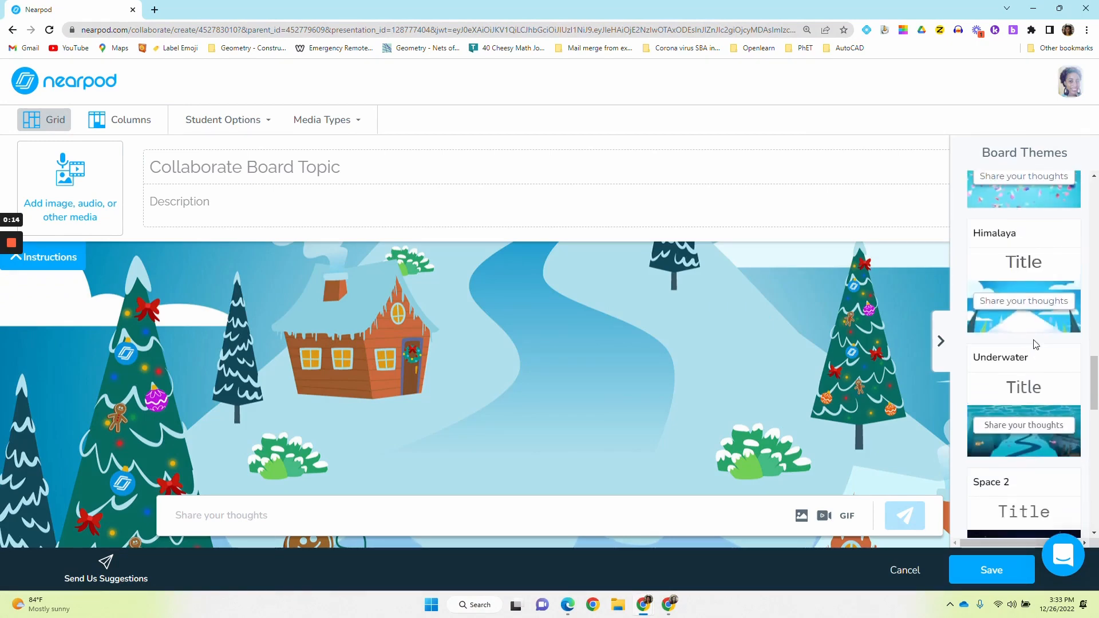
click(1036, 326)
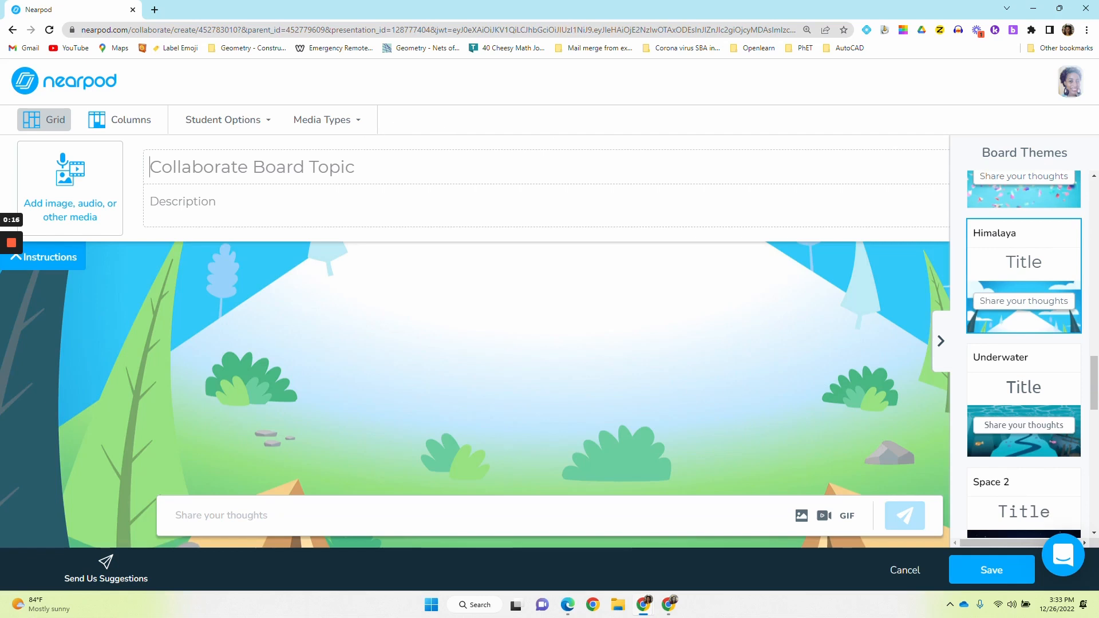
click(941, 341)
- Enter "Identify a Pythagorean Triple" as the board topic and switch the board to the Columns layout
right_click(323, 174)
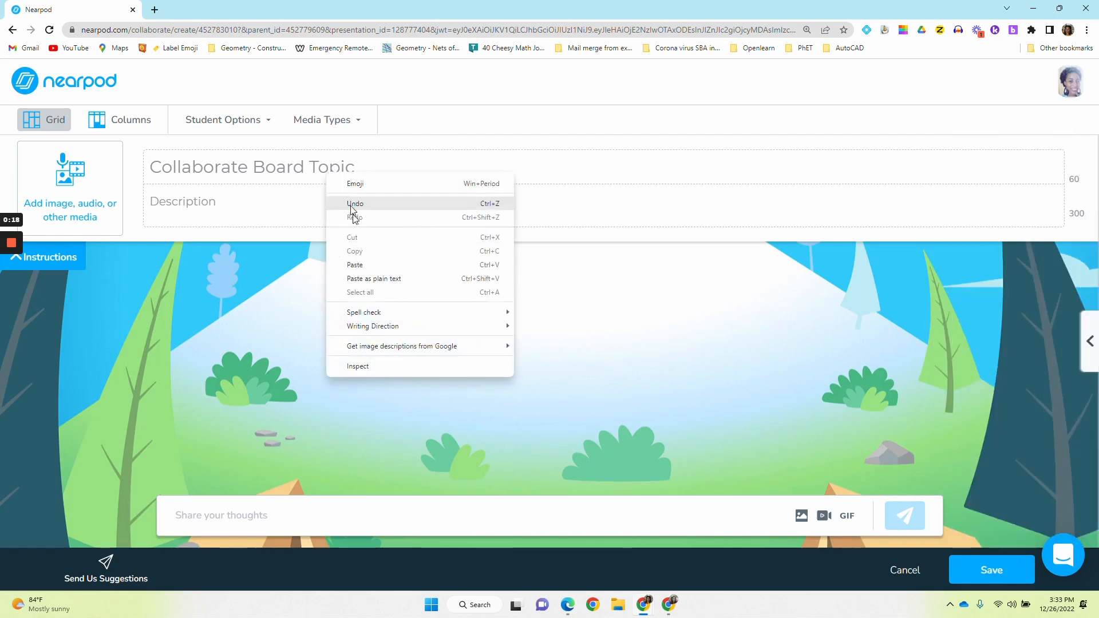
click(345, 262)
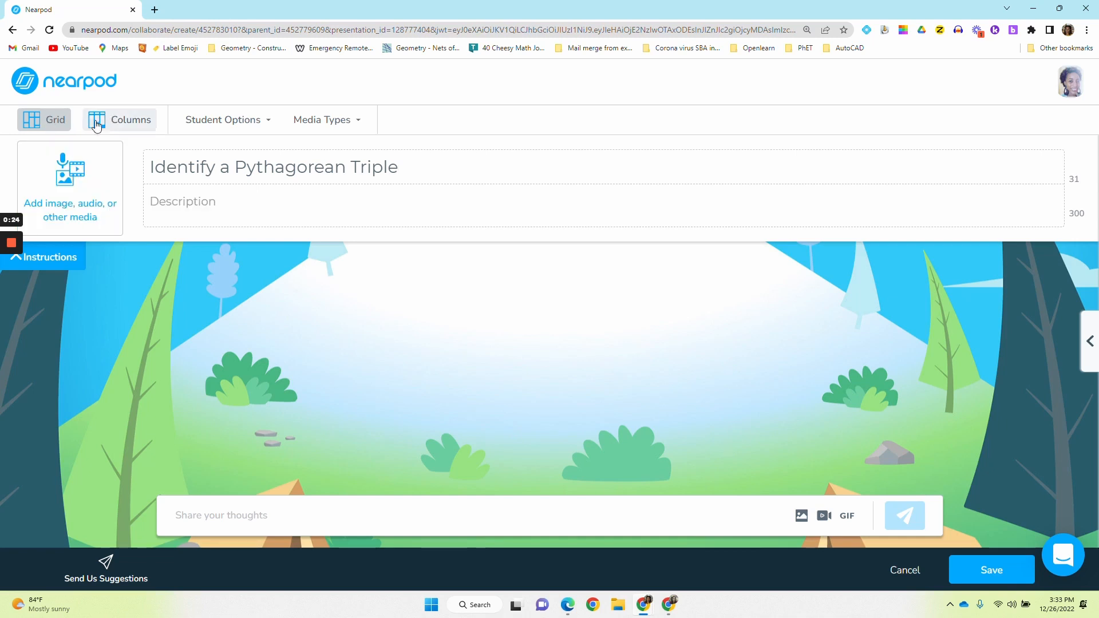
click(123, 126)
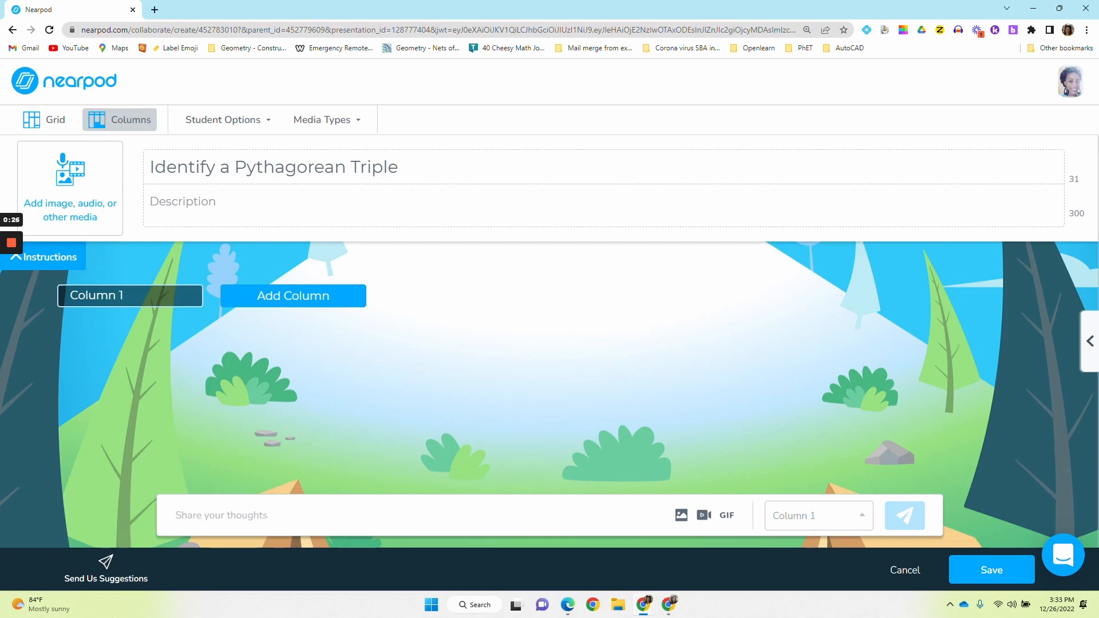
- Allow students to edit responses and record audio on the Collaborate Board, and save the board
click(259, 121)
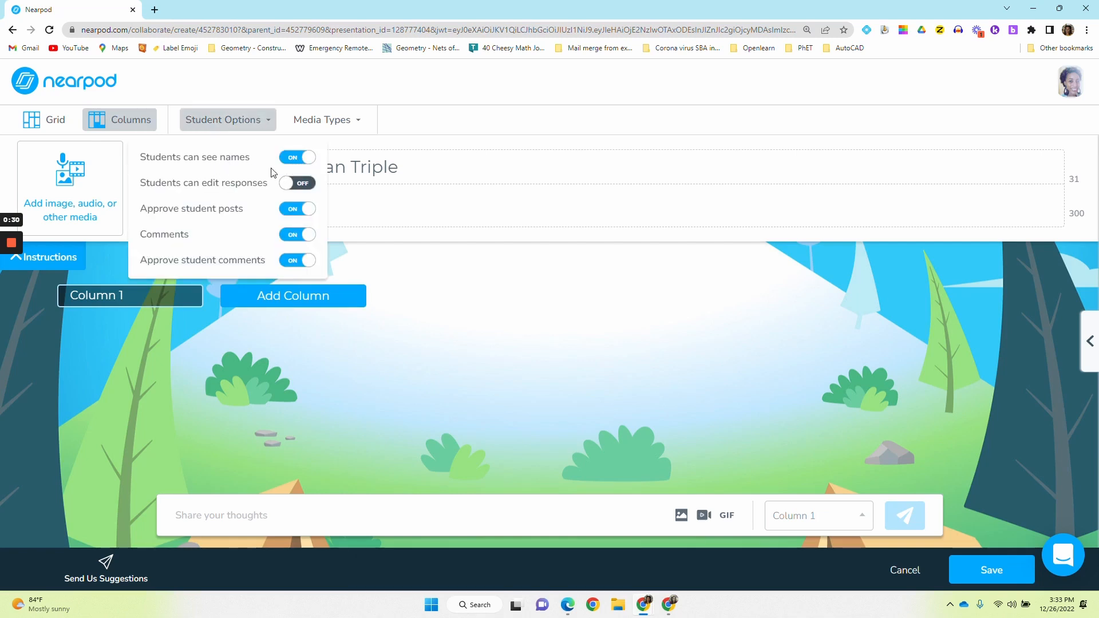
click(312, 191)
click(359, 126)
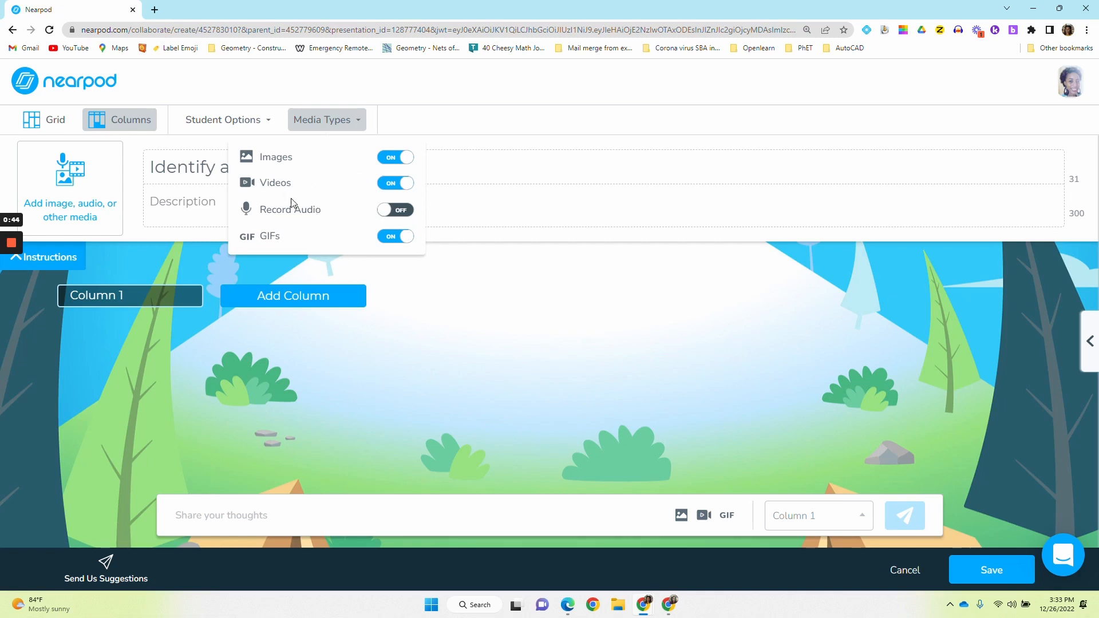
click(405, 212)
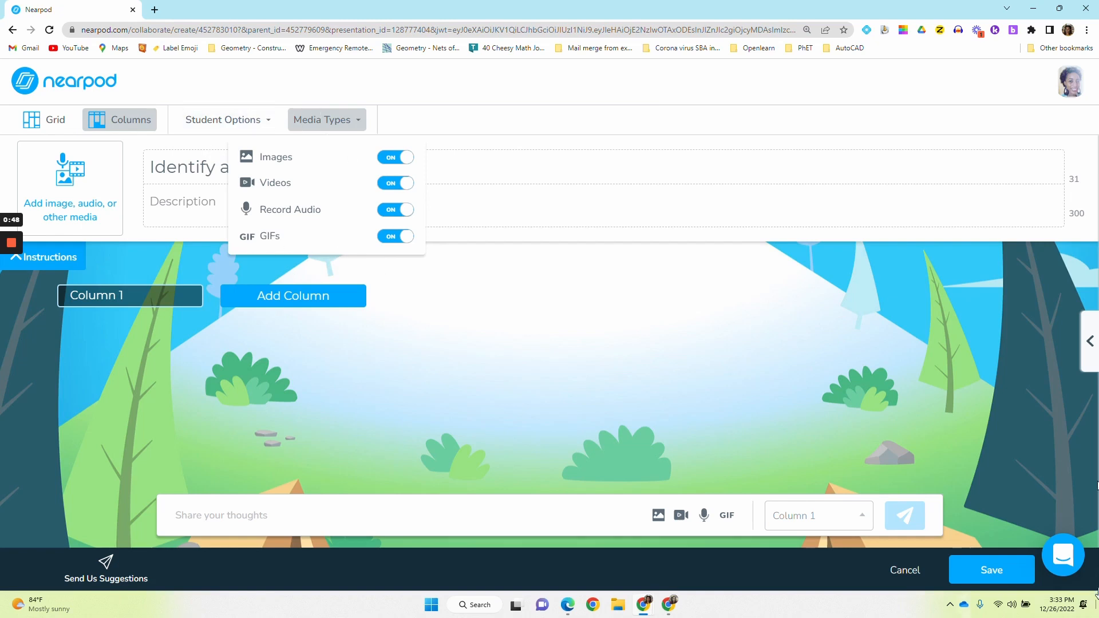
click(983, 570)
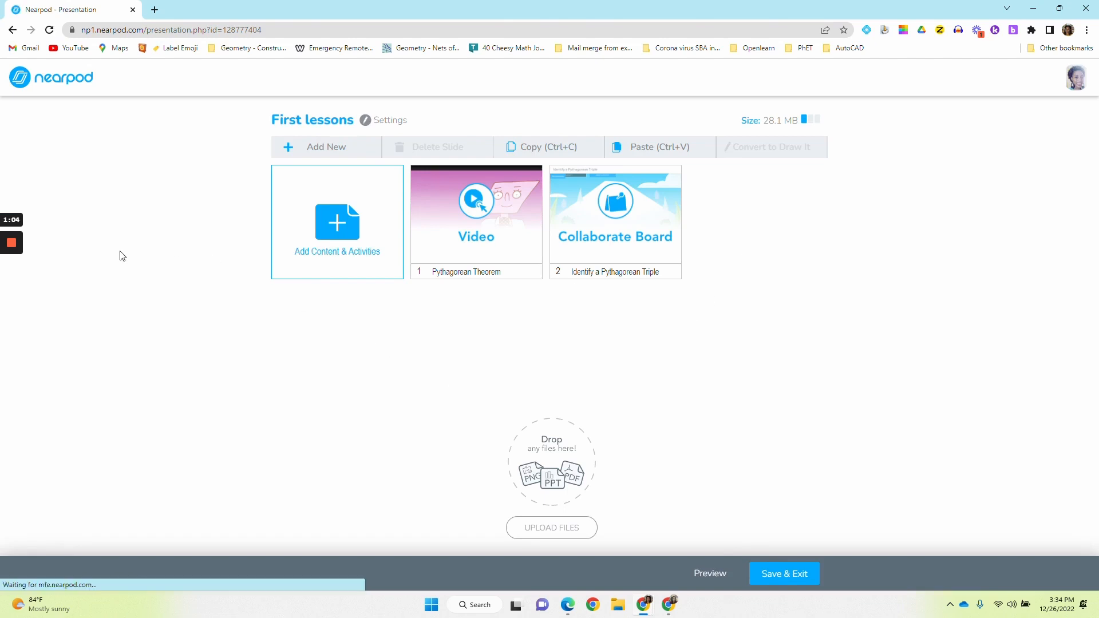
click(11, 289)
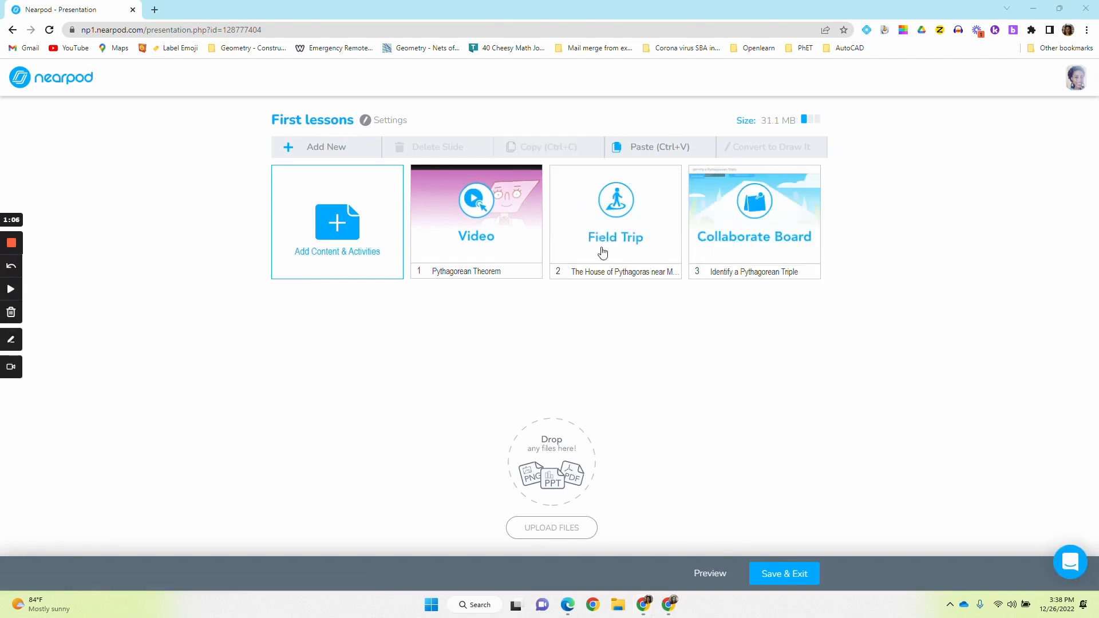
- Open the student preview of the Collaborate Board slide and post the response "3, 4, 5" in Column 1
click(755, 246)
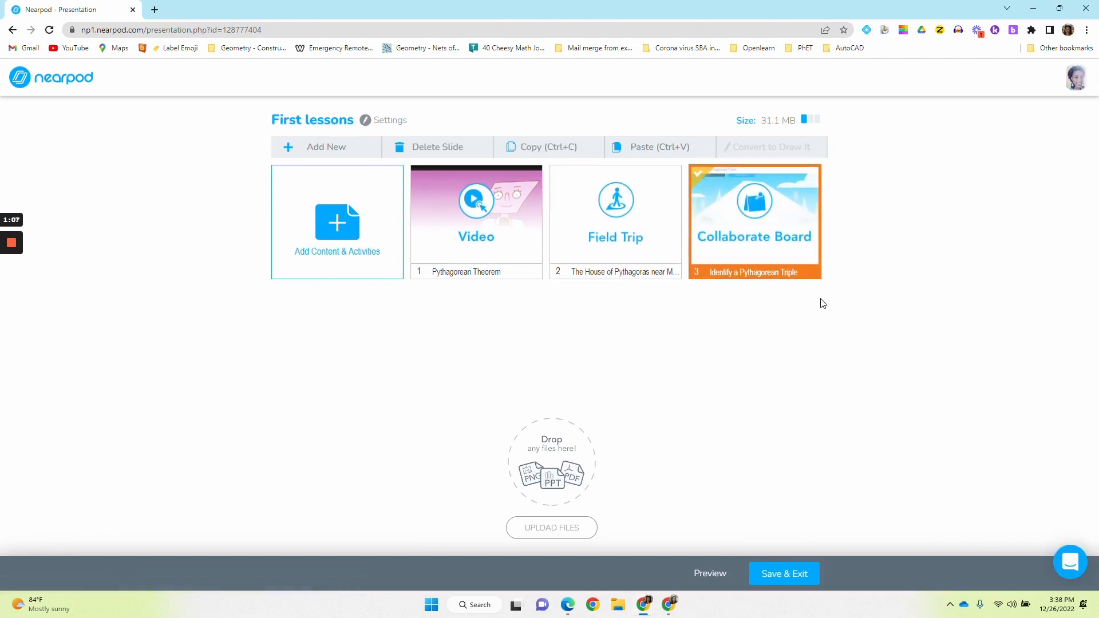
click(717, 578)
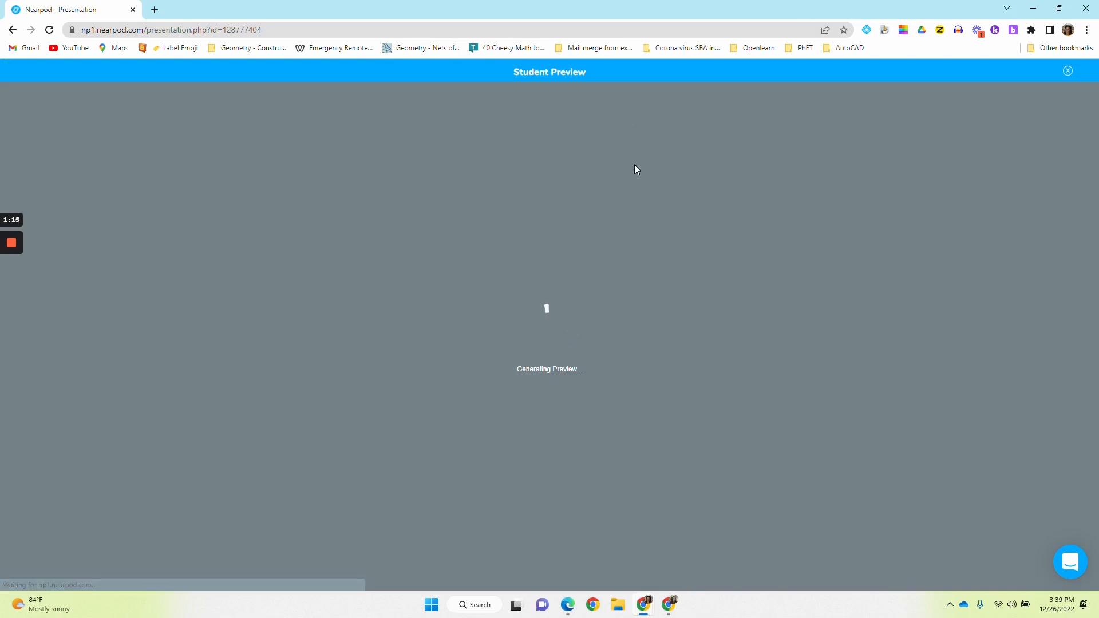
mouse_move(9, 262)
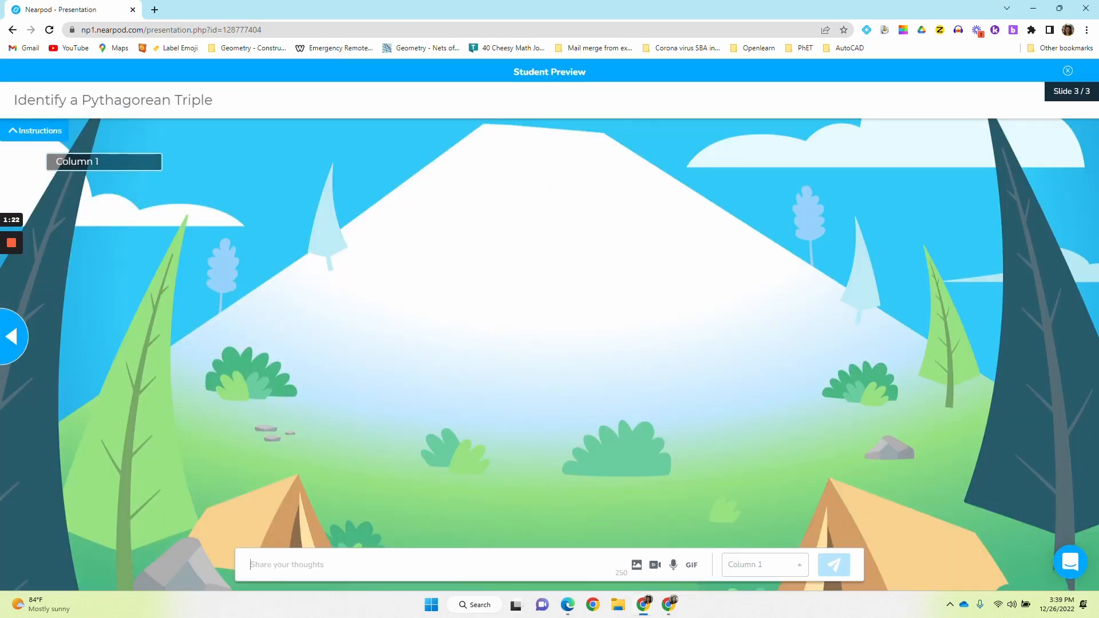
text(3)
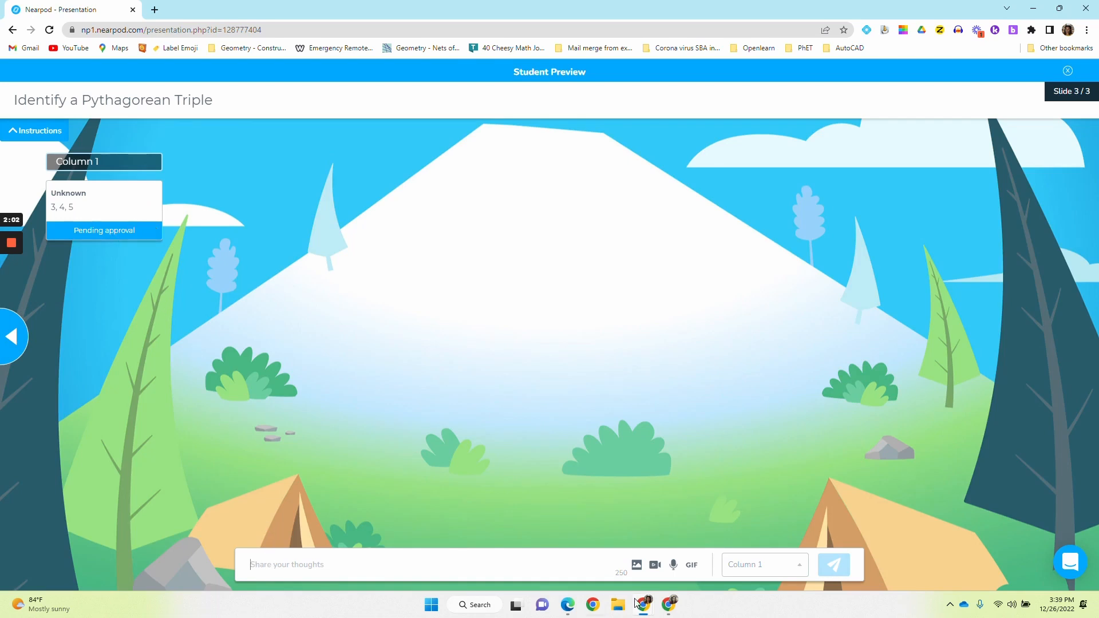
- Check the image upload sources for student posts, and leave the student preview
click(637, 566)
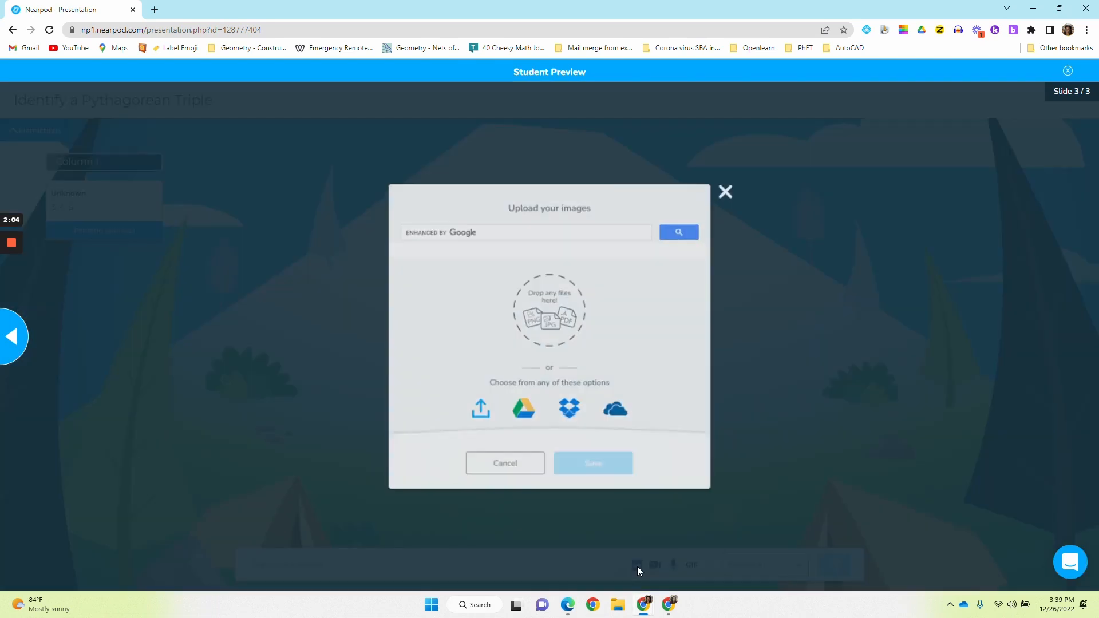
click(727, 189)
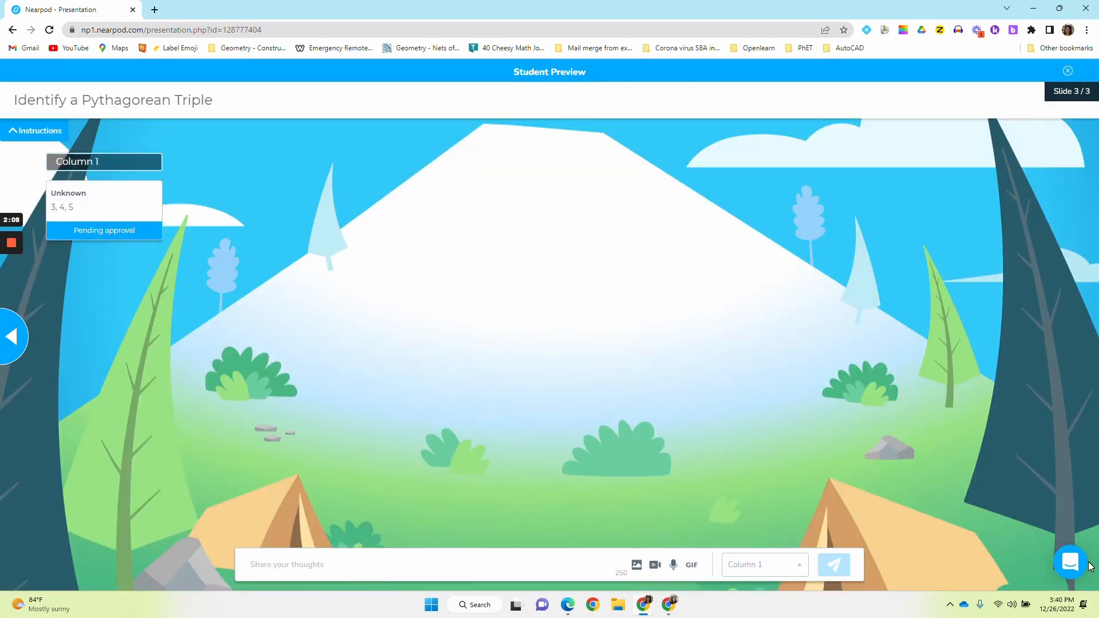
click(1068, 72)
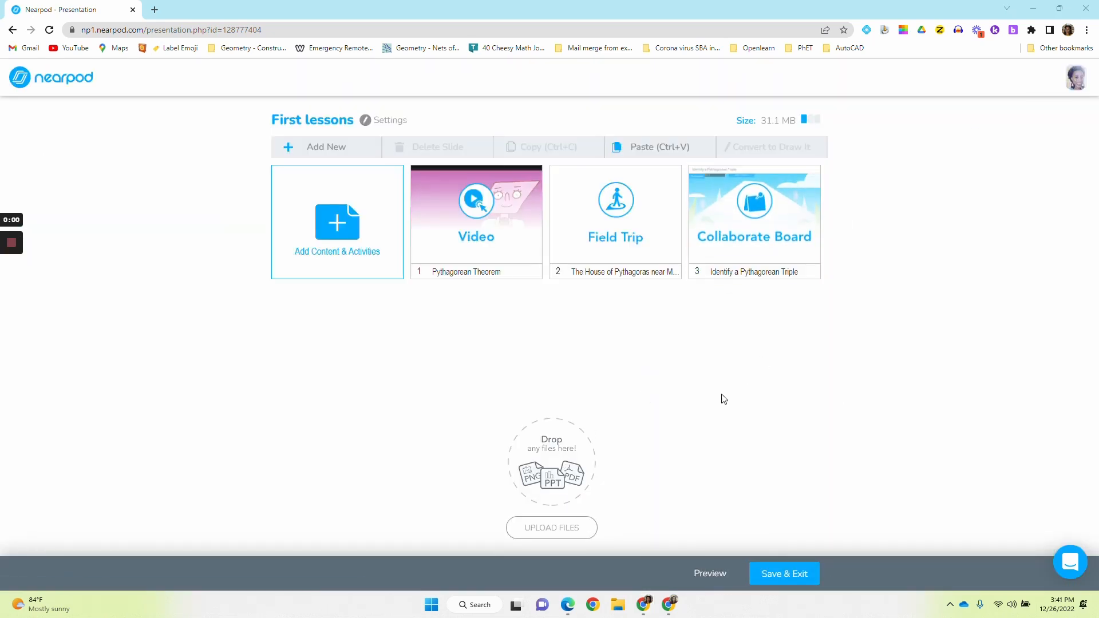
- Copy the Collaborate Board slide "Identify a Pythagorean Triple"
click(781, 220)
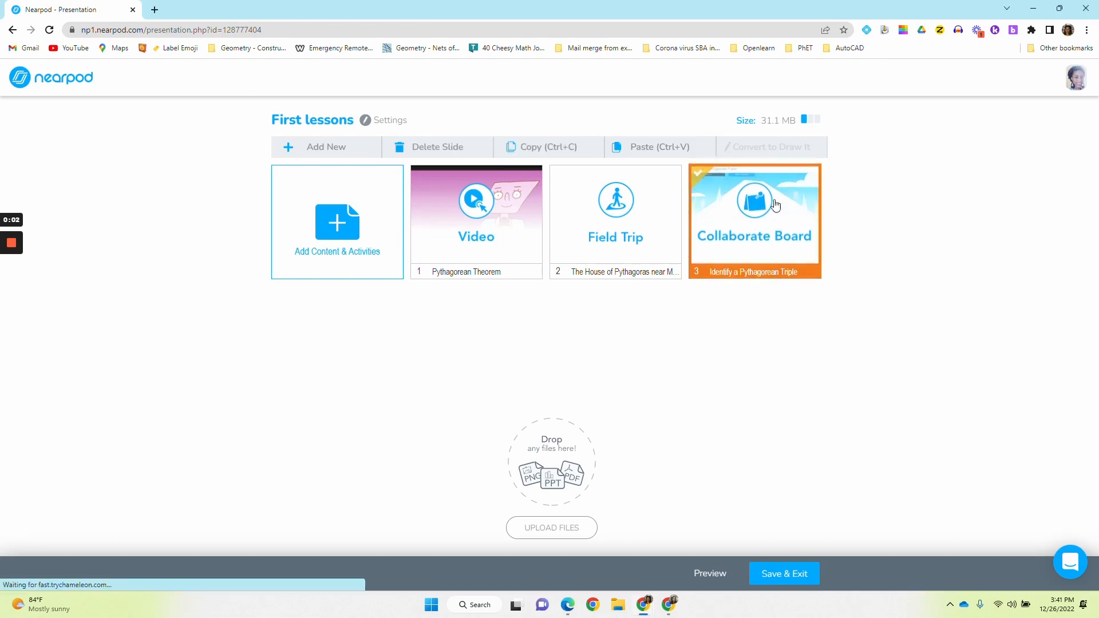
click(539, 153)
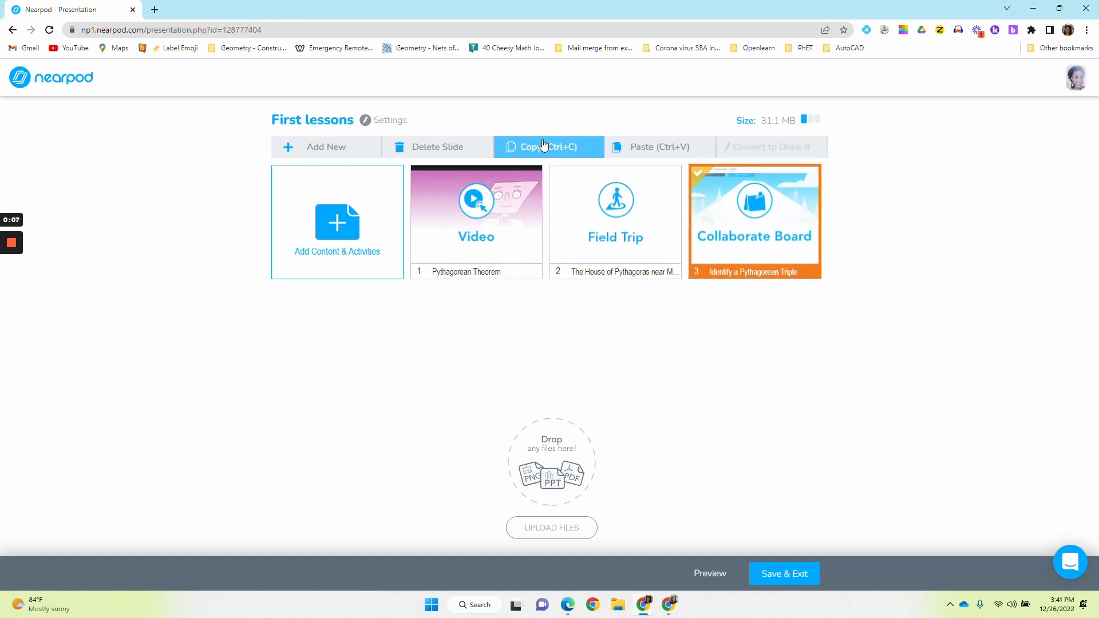
- Paste the copied Collaborate Board slide between the Video and Field Trip slides
click(829, 247)
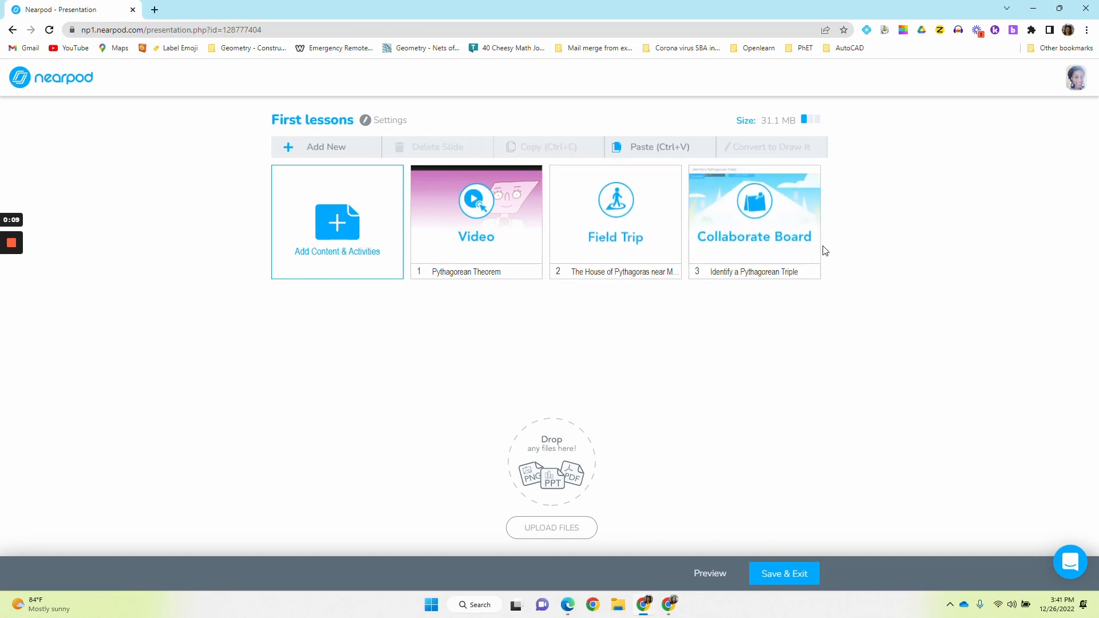
right_click(545, 233)
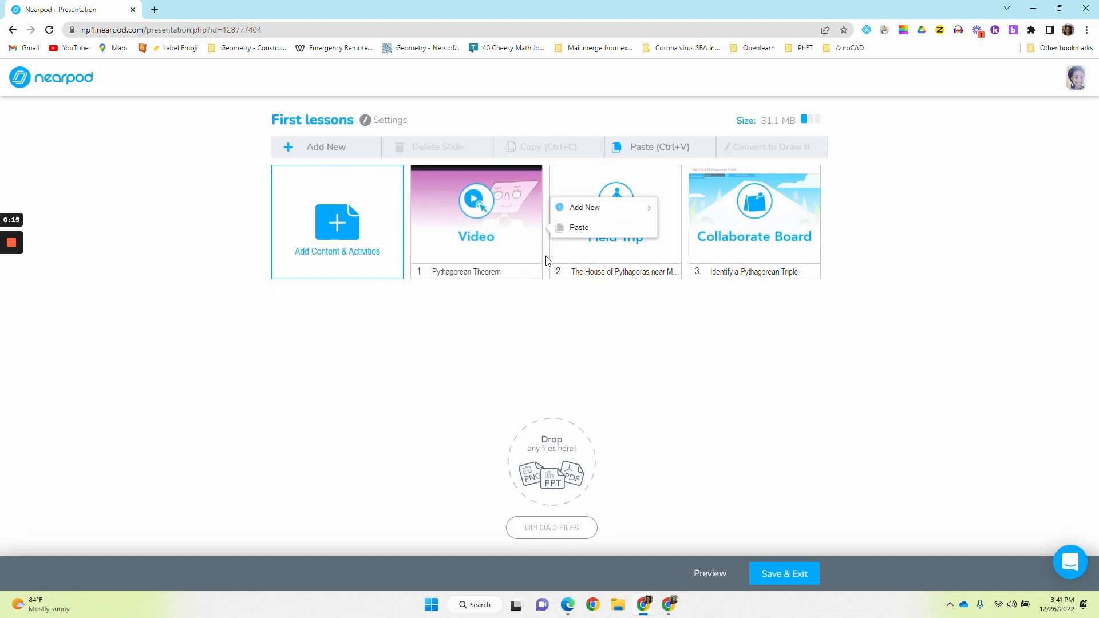
click(580, 229)
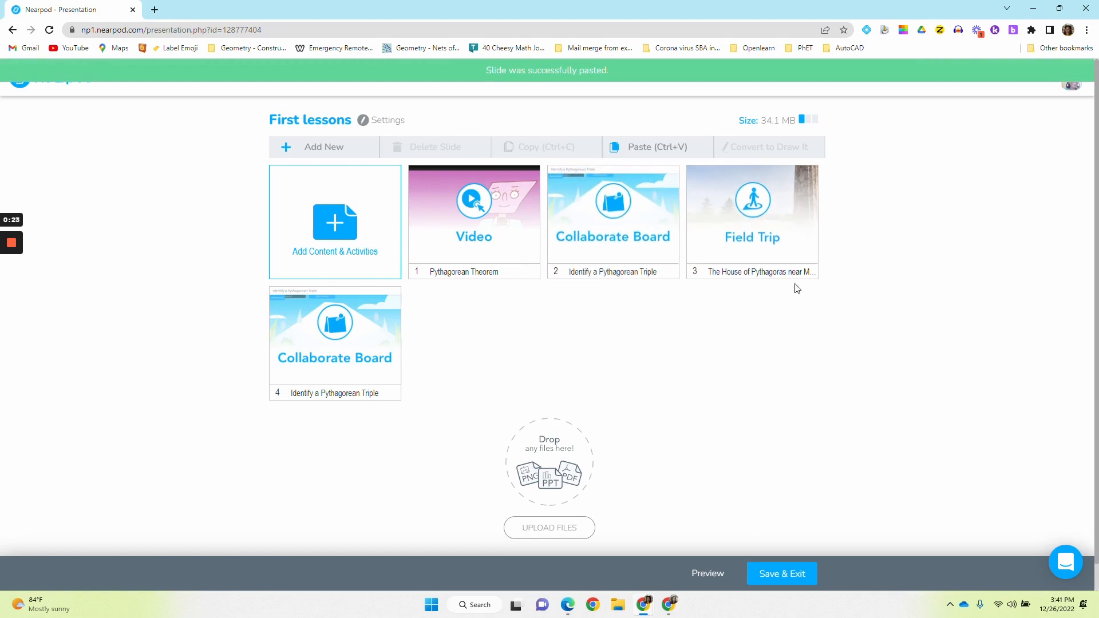
- Delete the duplicate Collaborate Board slide located between the Video and Field Trip slides
click(618, 274)
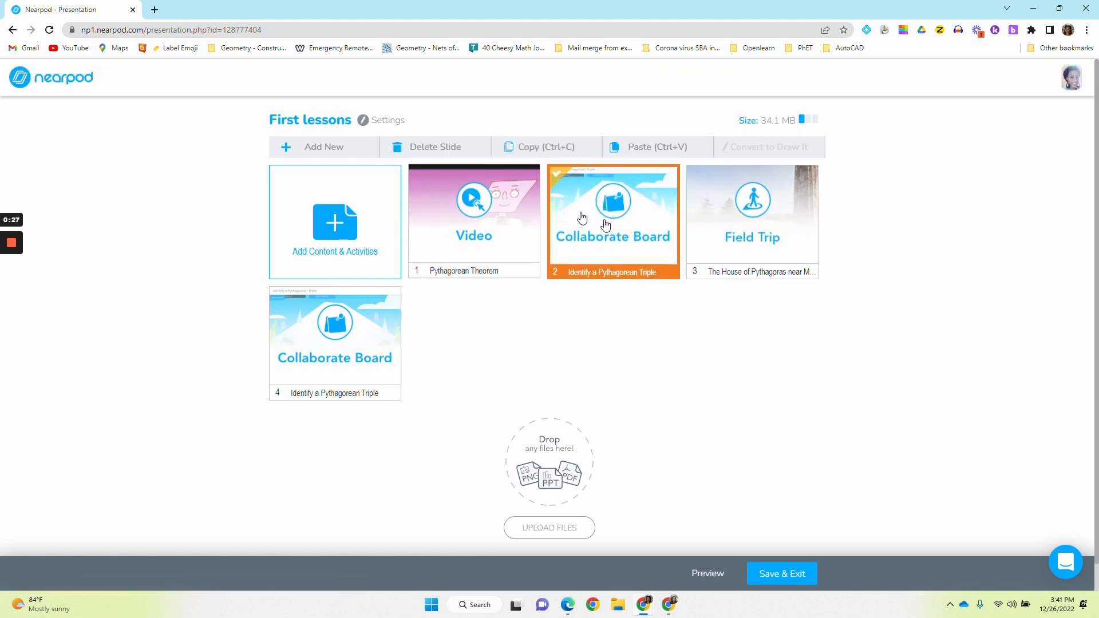
click(448, 151)
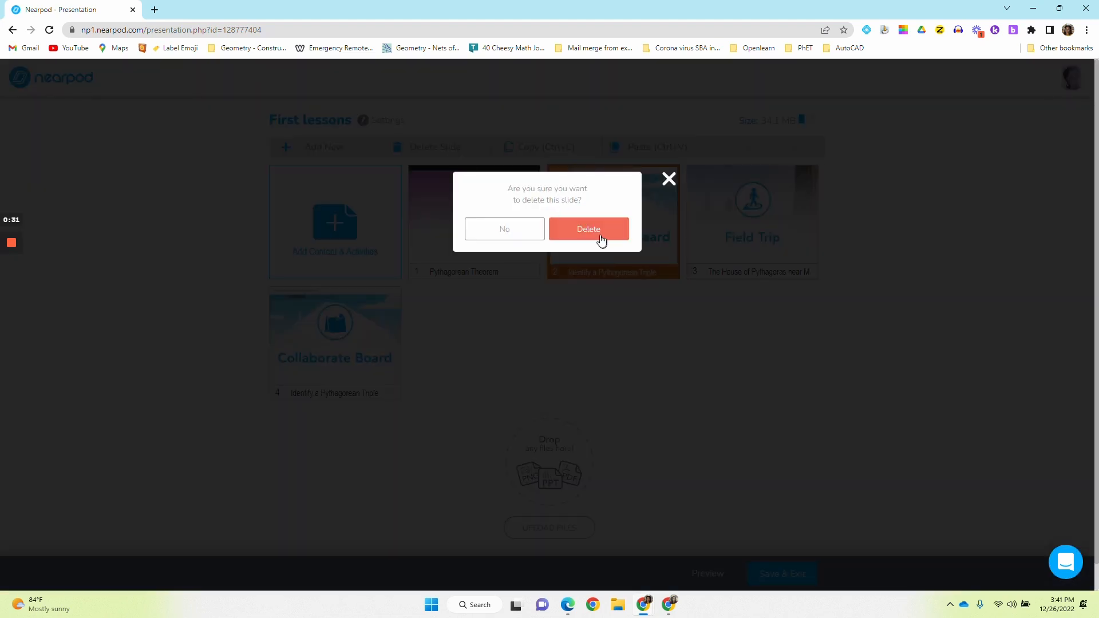
click(599, 238)
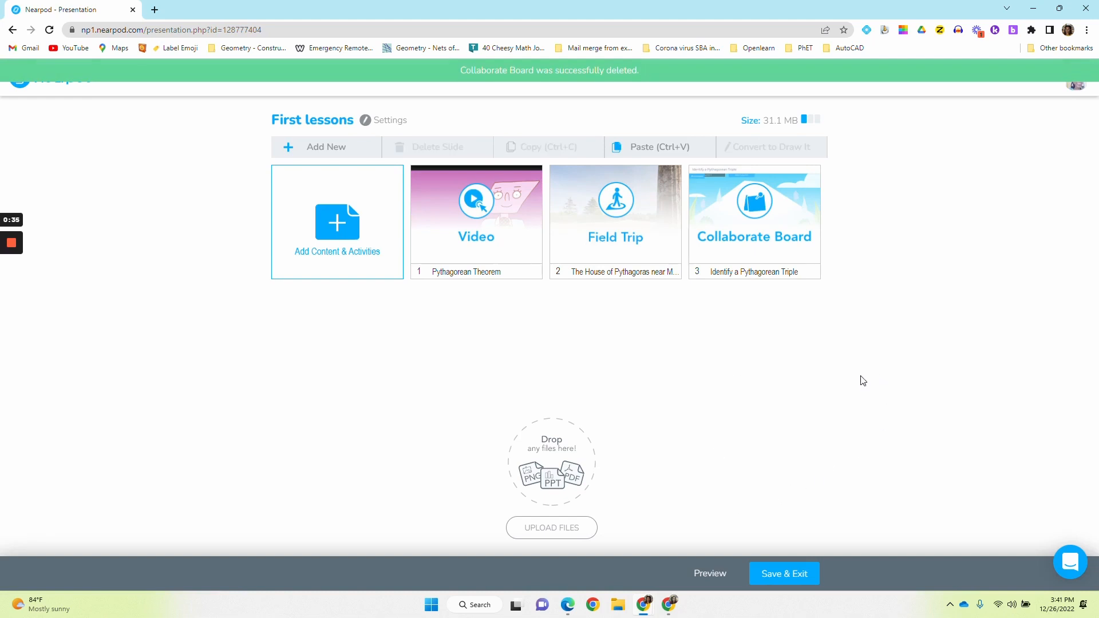
click(794, 580)
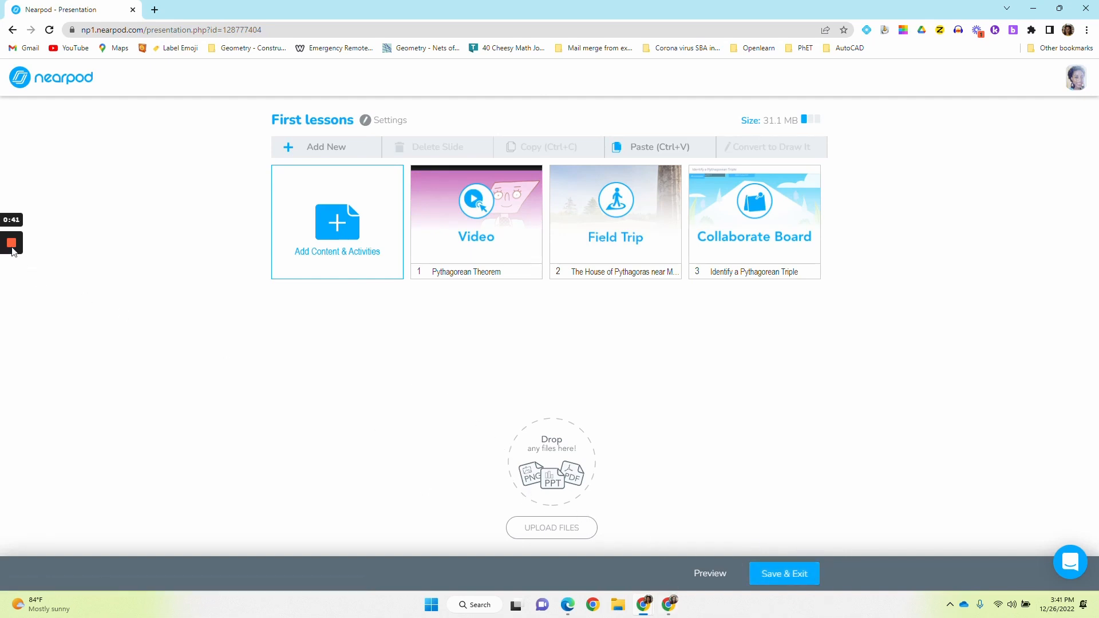
mouse_move(13, 249)
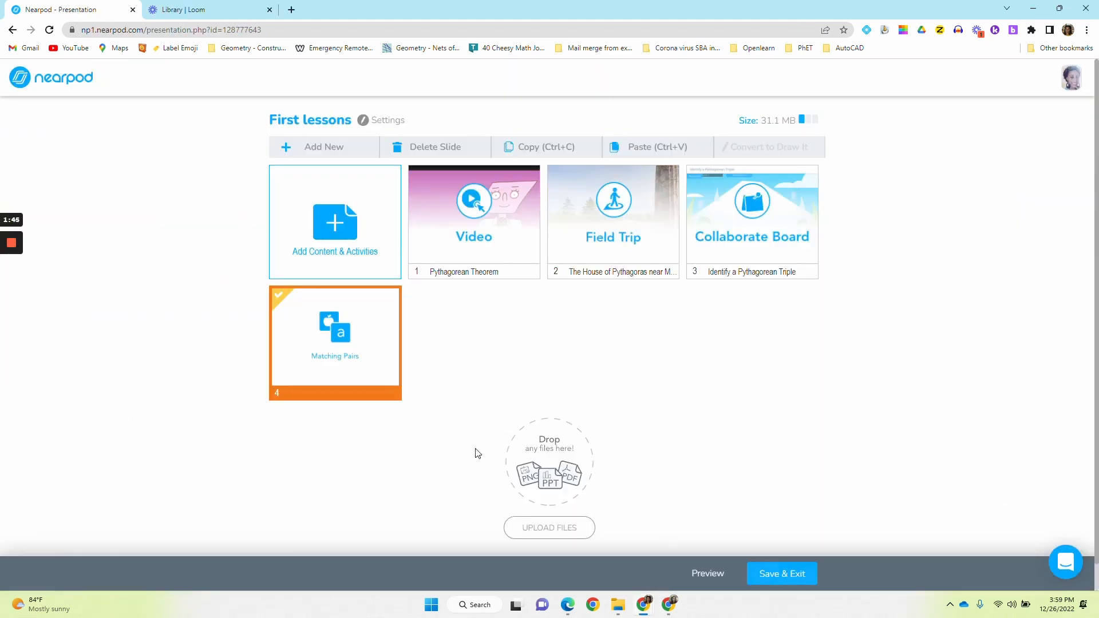
right_click(408, 347)
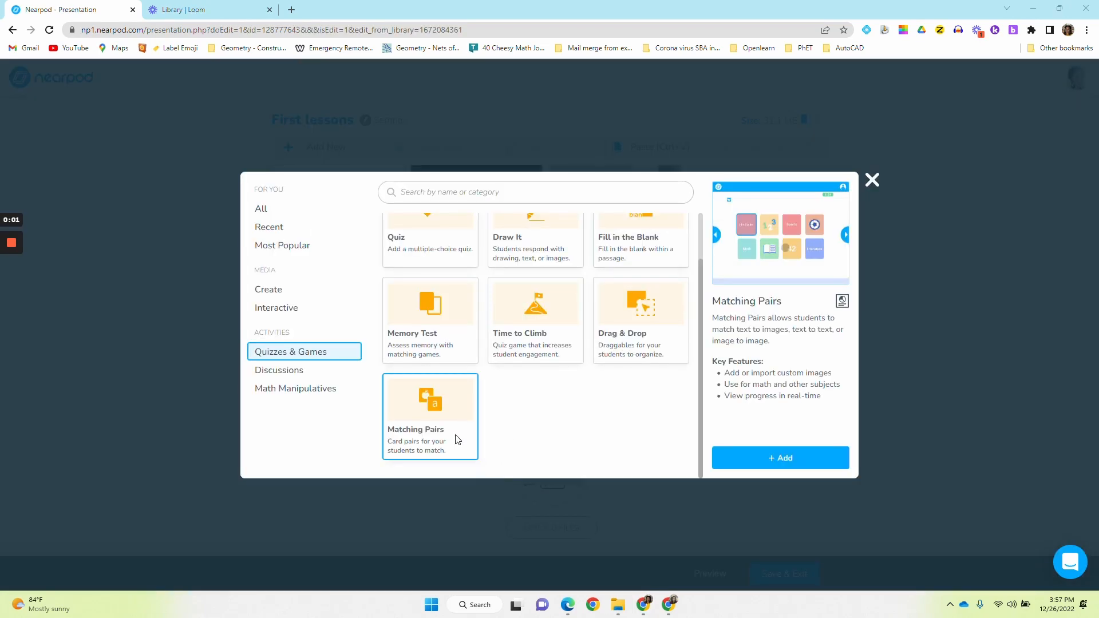
- Add a Matching Pairs activity to the lesson and create its first text pair, "tan" and "tangent"
click(789, 464)
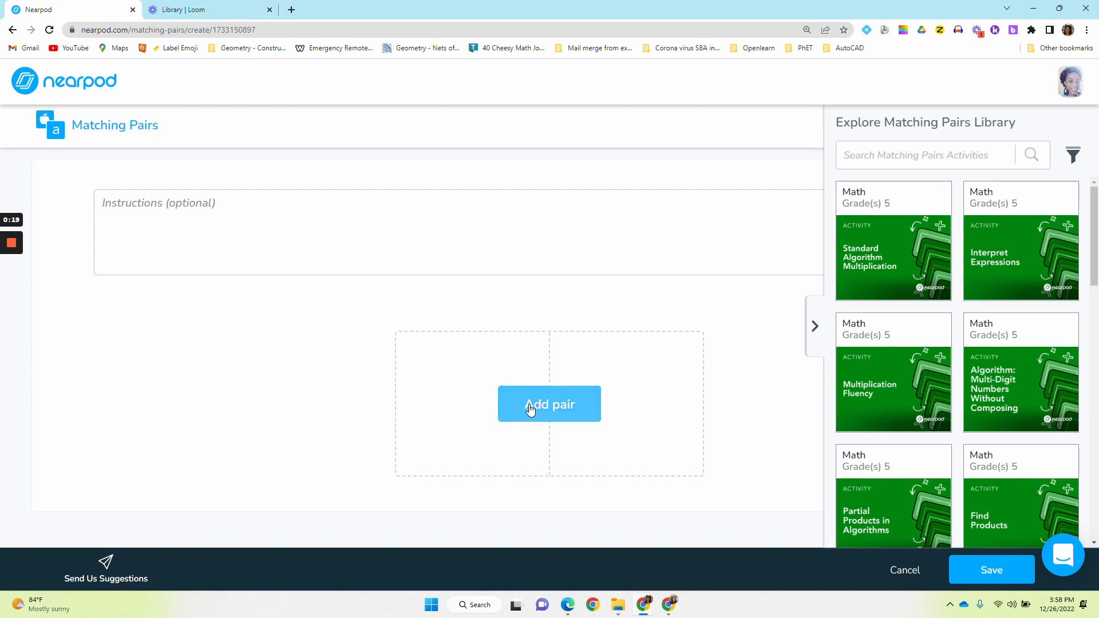
click(566, 417)
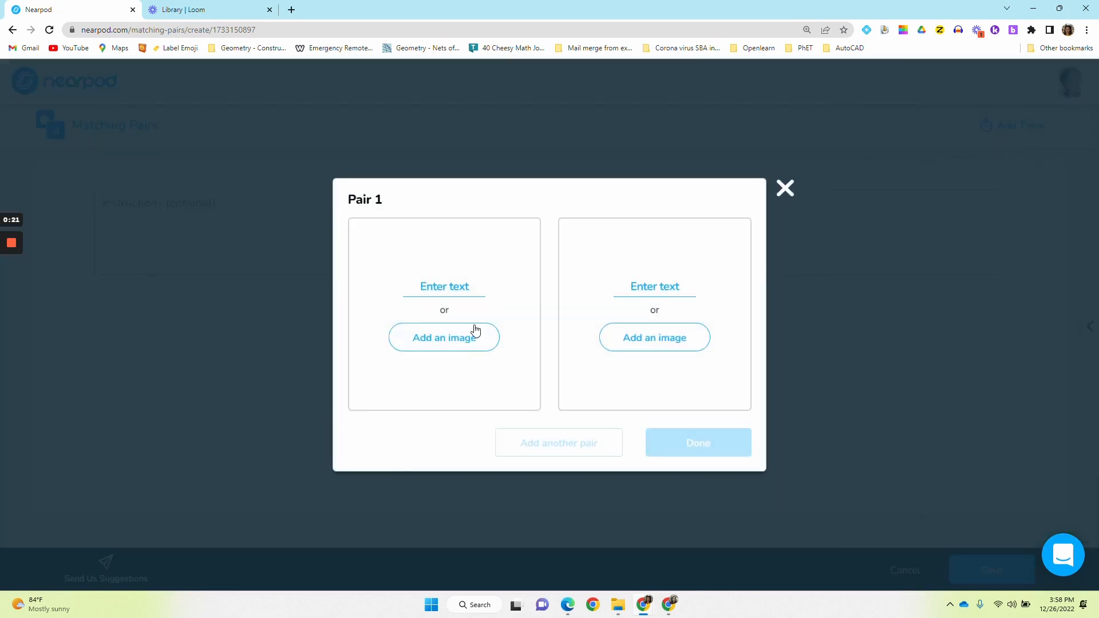
click(444, 287)
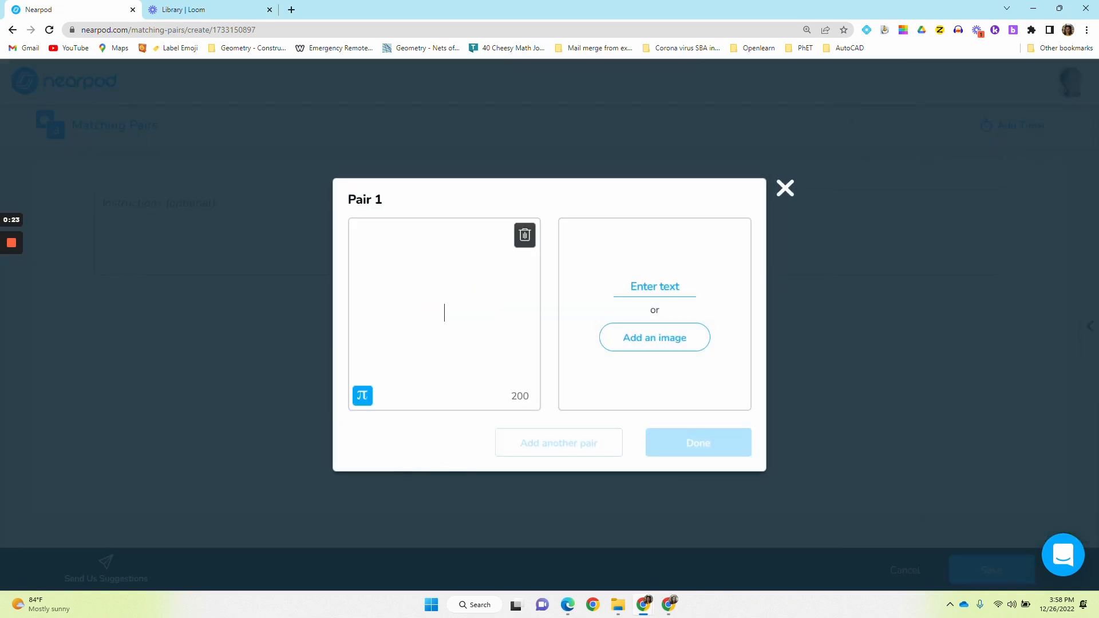
text(tan)
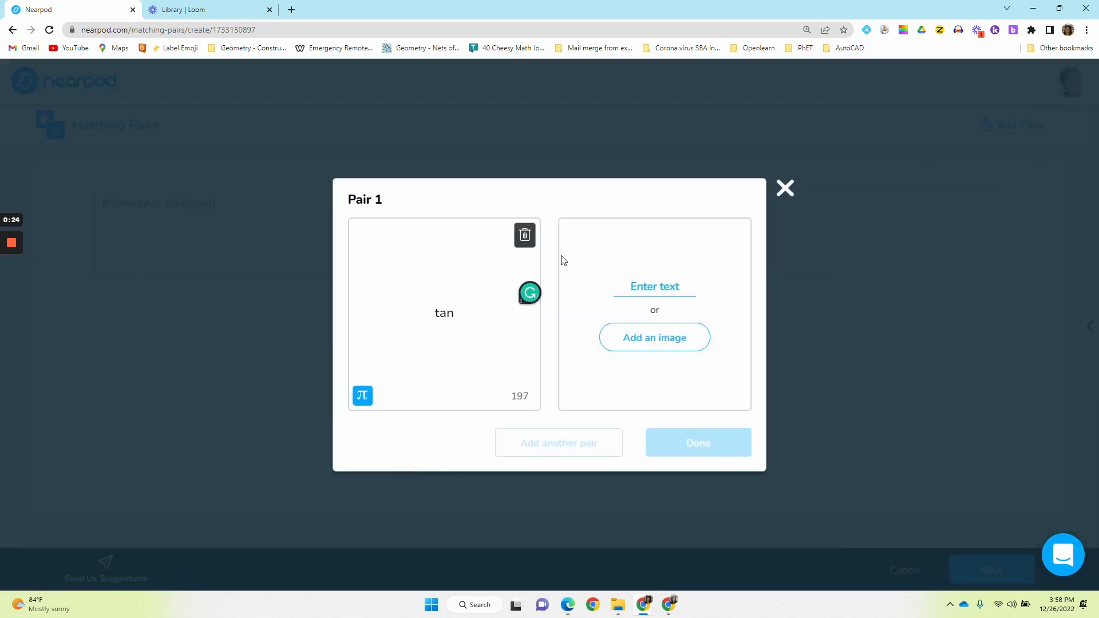
click(697, 278)
text(tangent)
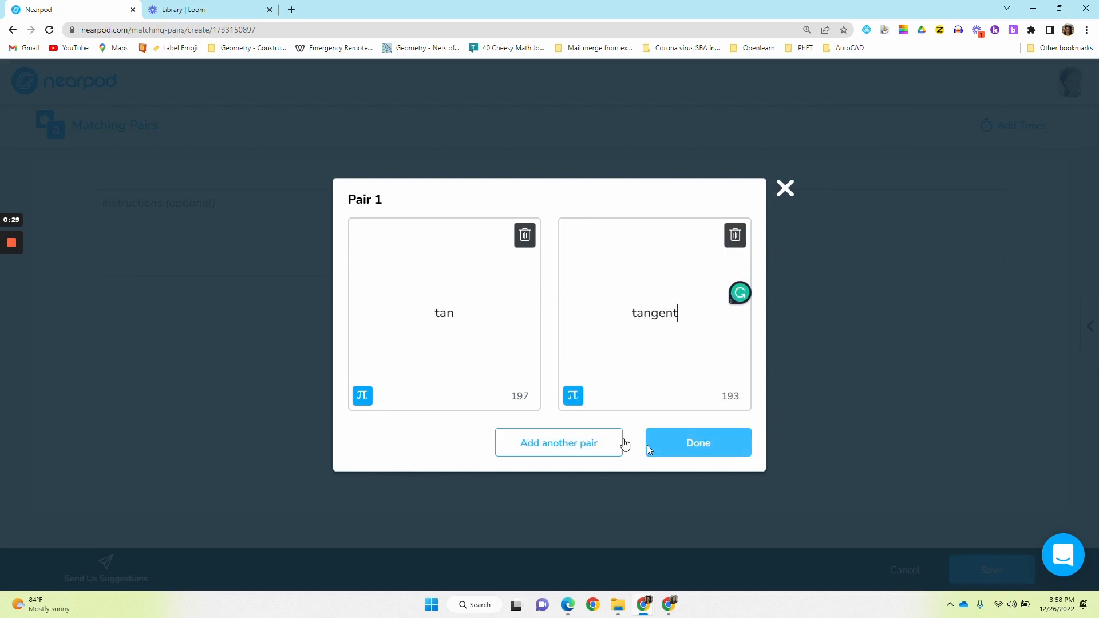
click(611, 446)
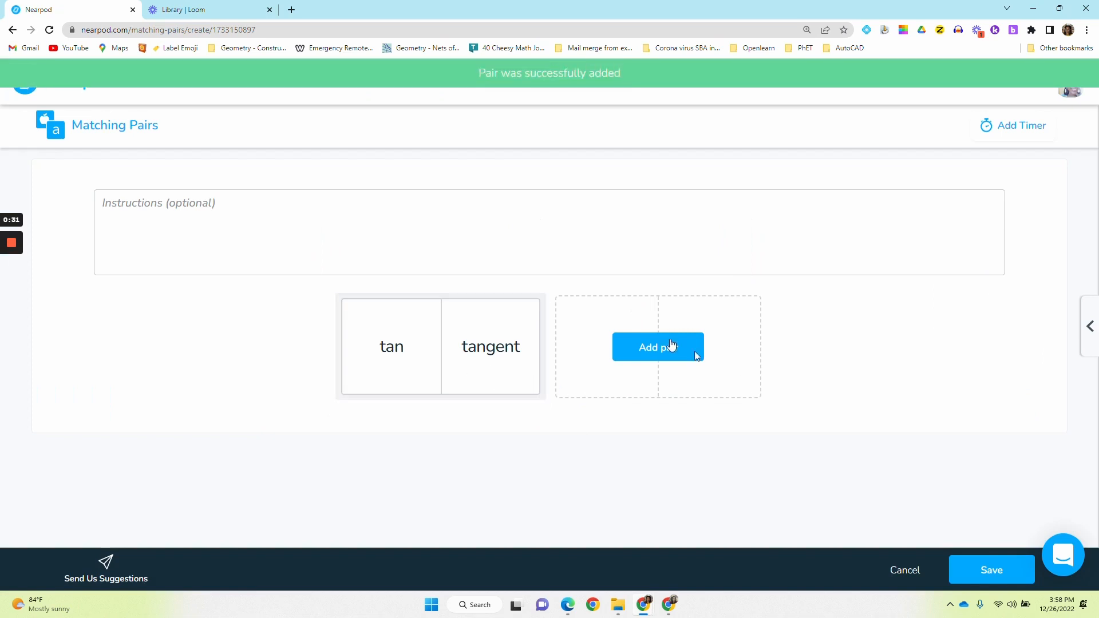
- Create a second matching pair with the texts "cos" and "cosine"
click(651, 356)
click(445, 287)
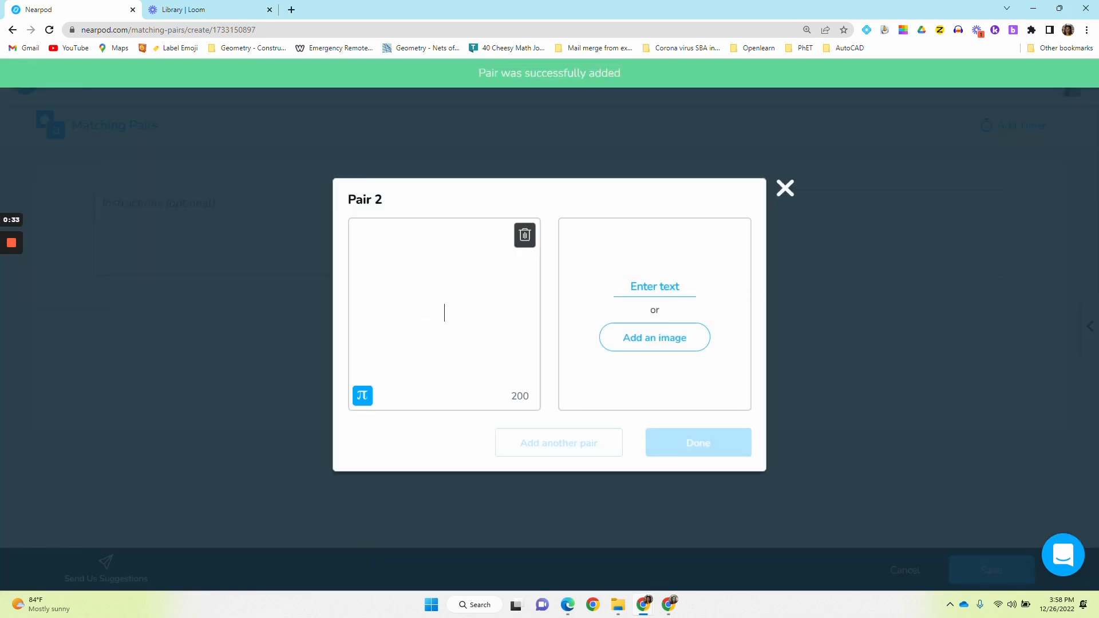
text(cos)
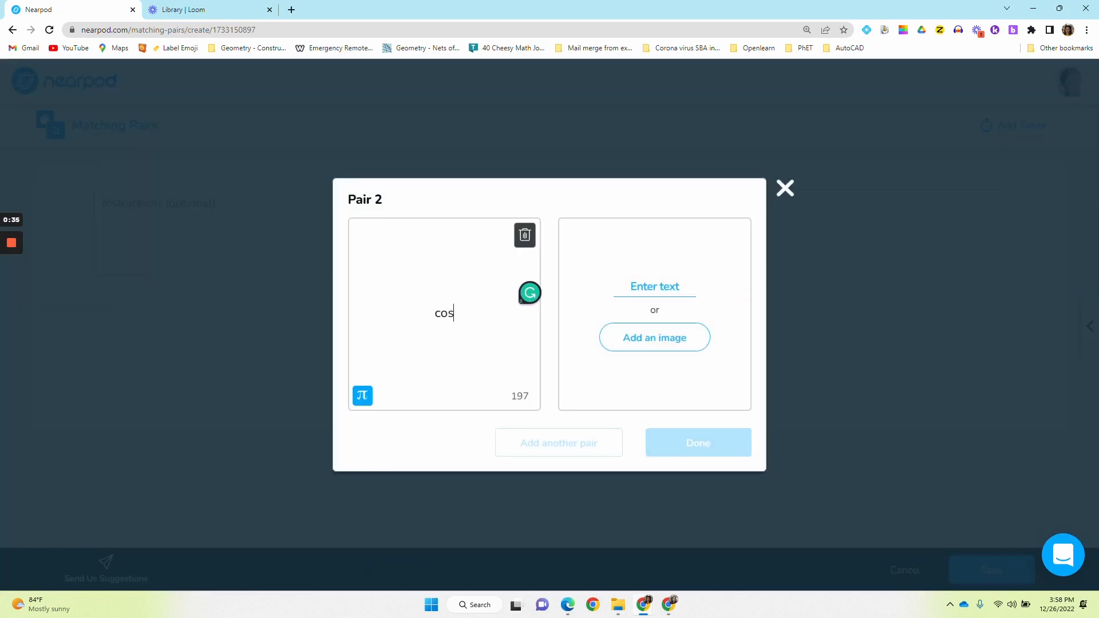
click(655, 287)
text(sosine)
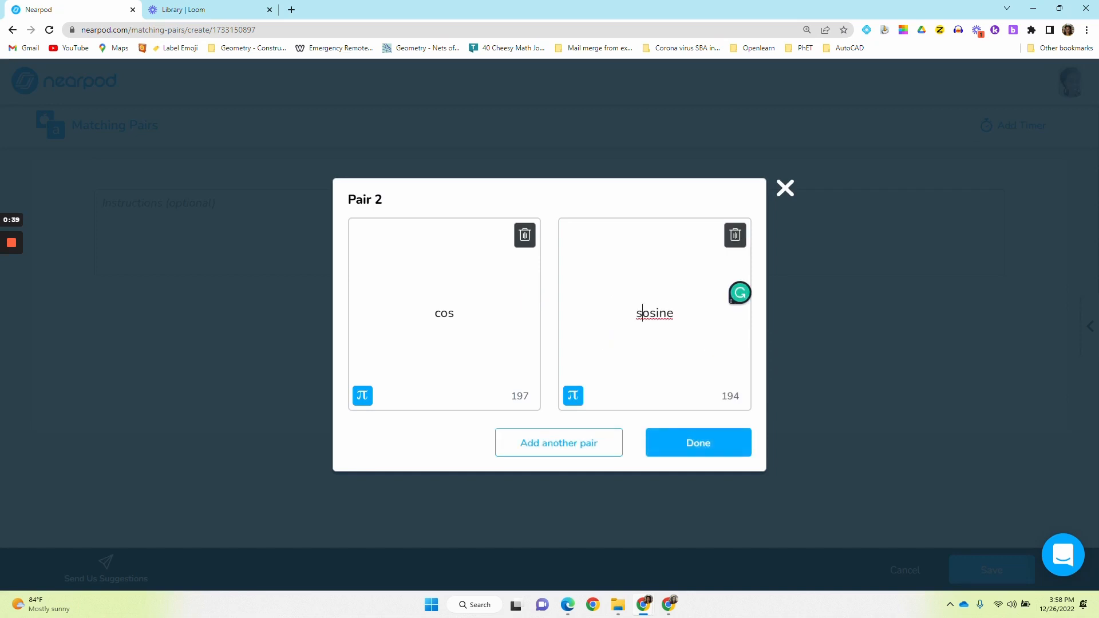
text(c)
key(BackSpace)
key(BackSpace)
text(c)
click(579, 449)
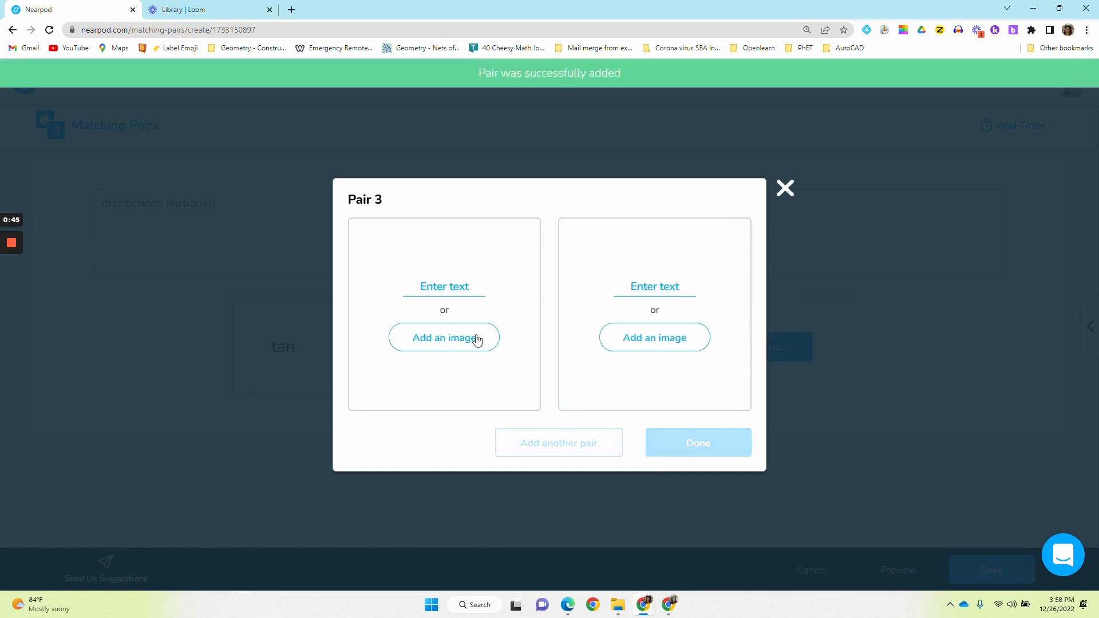
- Create a third matching pair of "Pythagoras Theorem" and the formula a² +b²=c², using superscript exponents, and finish adding pairs
click(444, 286)
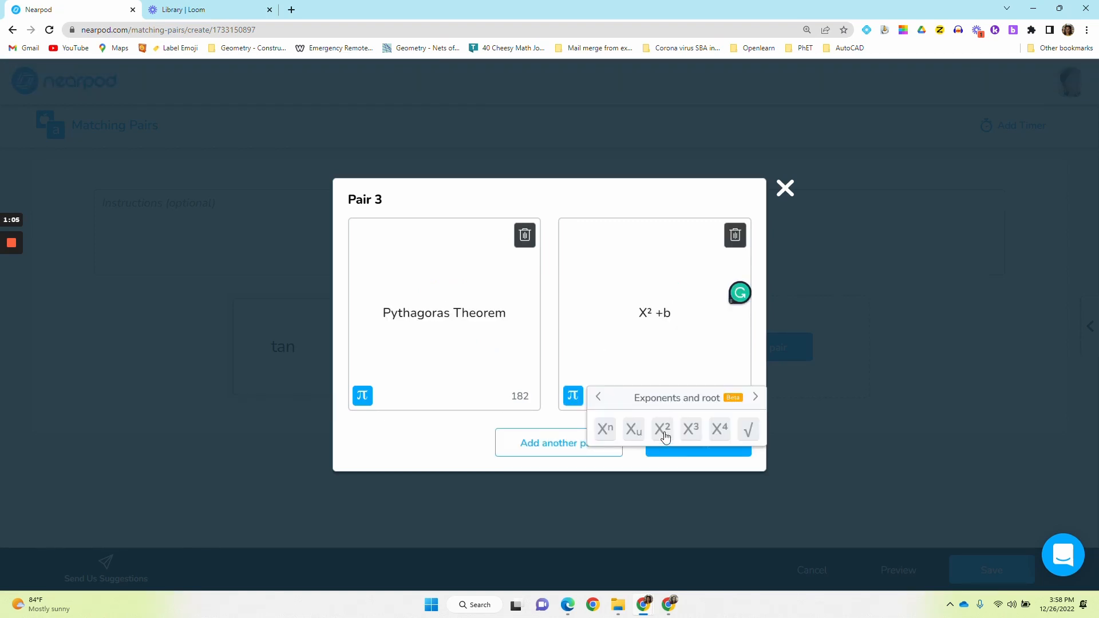
click(665, 436)
text(=c)
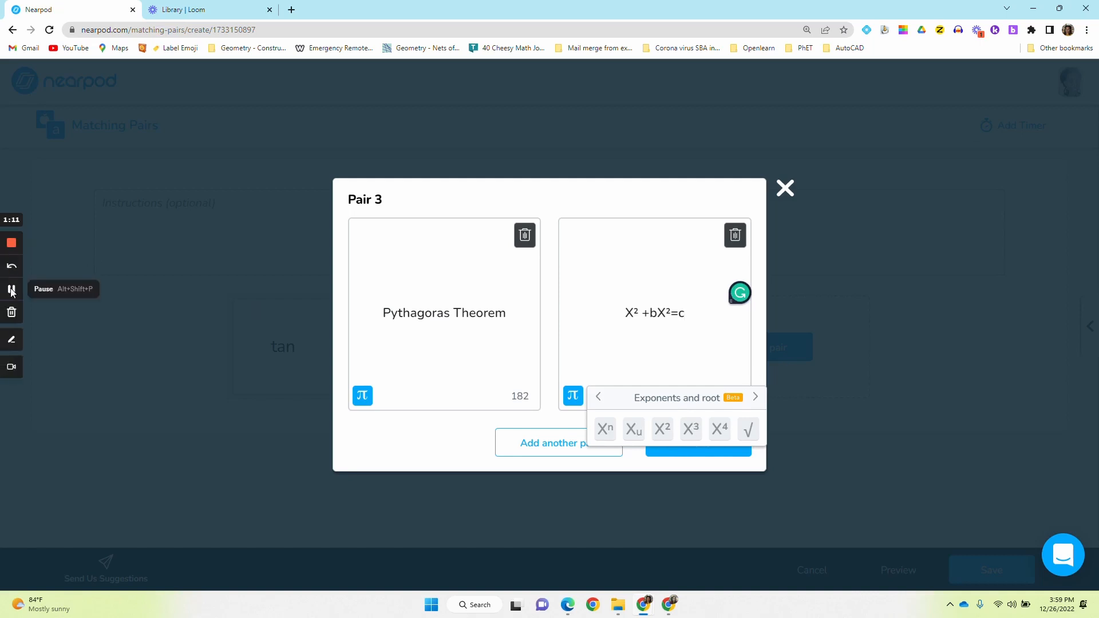
click(12, 292)
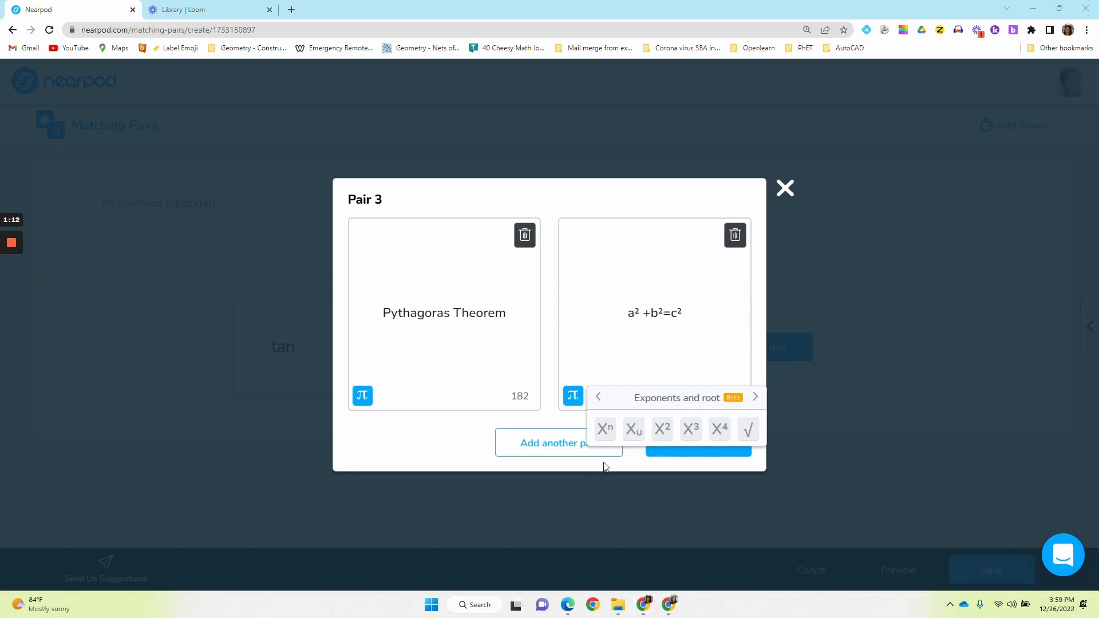
click(716, 455)
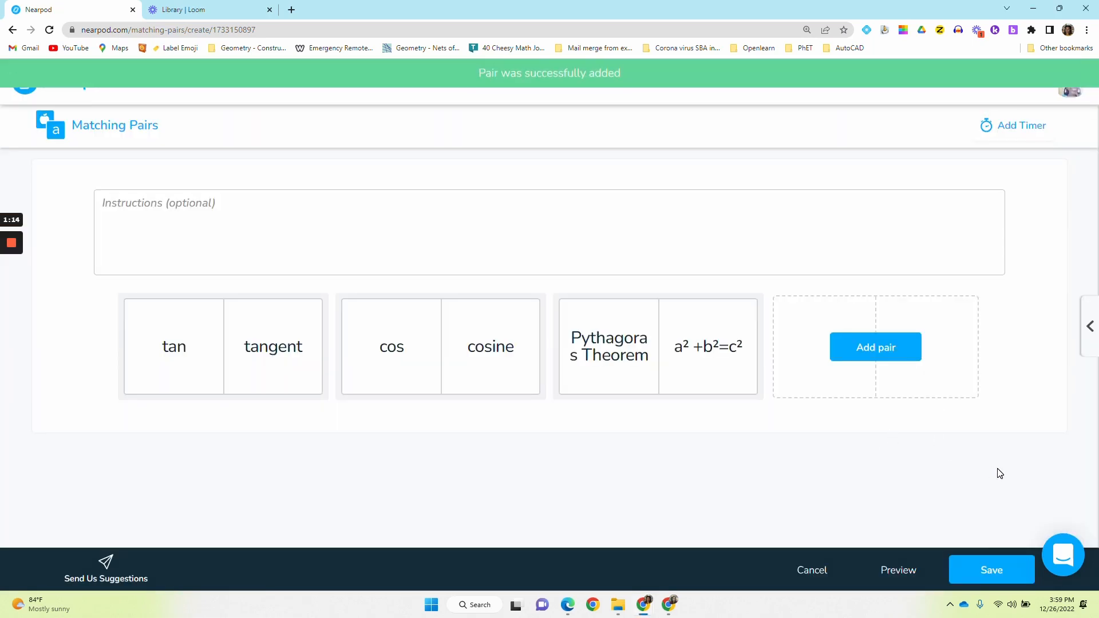
- Preview the activity, match "cos" with "cosine", and try the wrong pairings "cos" with "tangent" and "tan" with "Pythagoras Theorem"
click(906, 568)
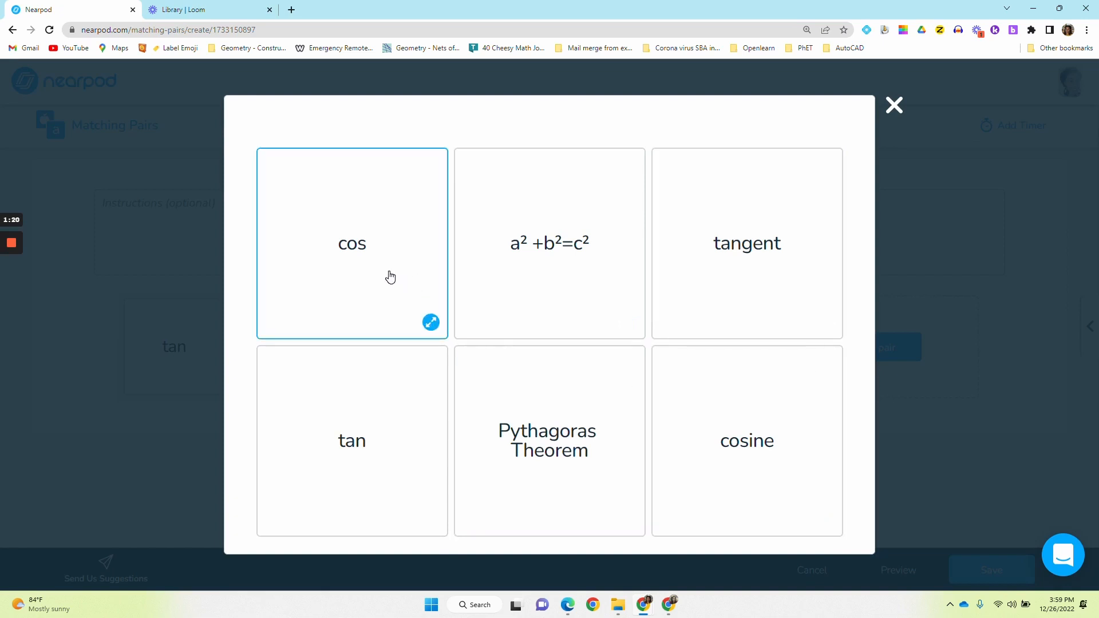
click(408, 283)
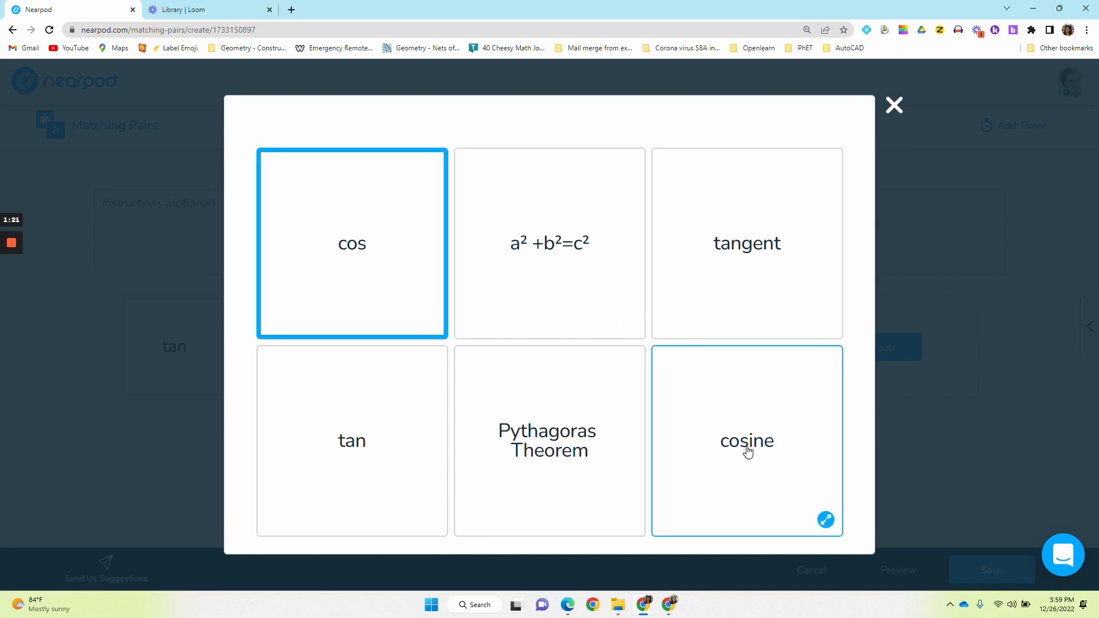
click(744, 263)
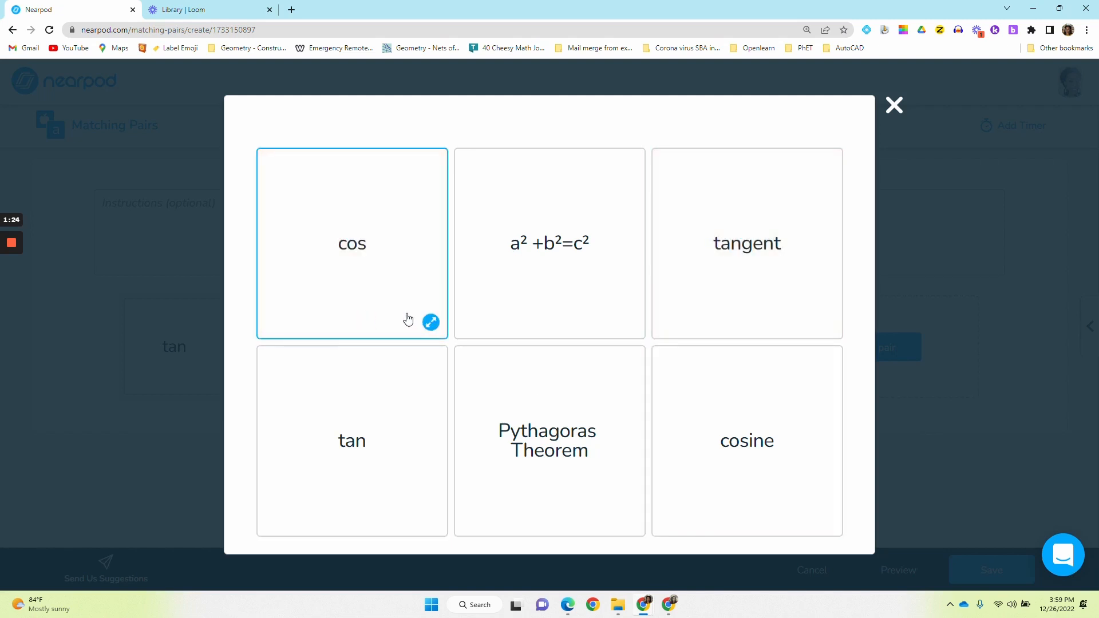
click(342, 294)
click(775, 438)
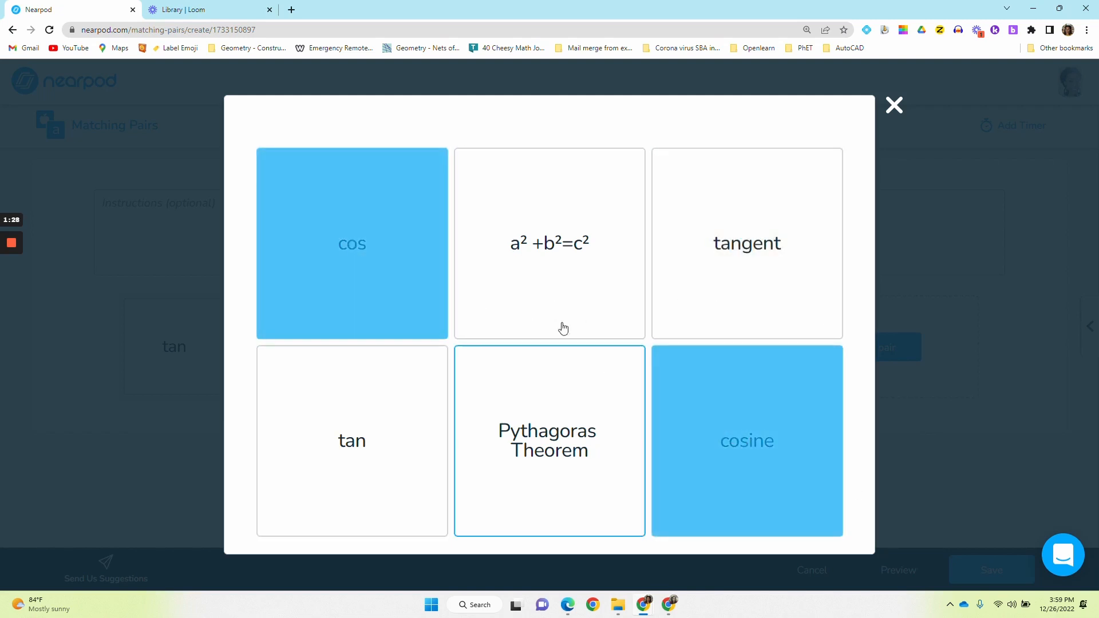
click(348, 452)
click(559, 473)
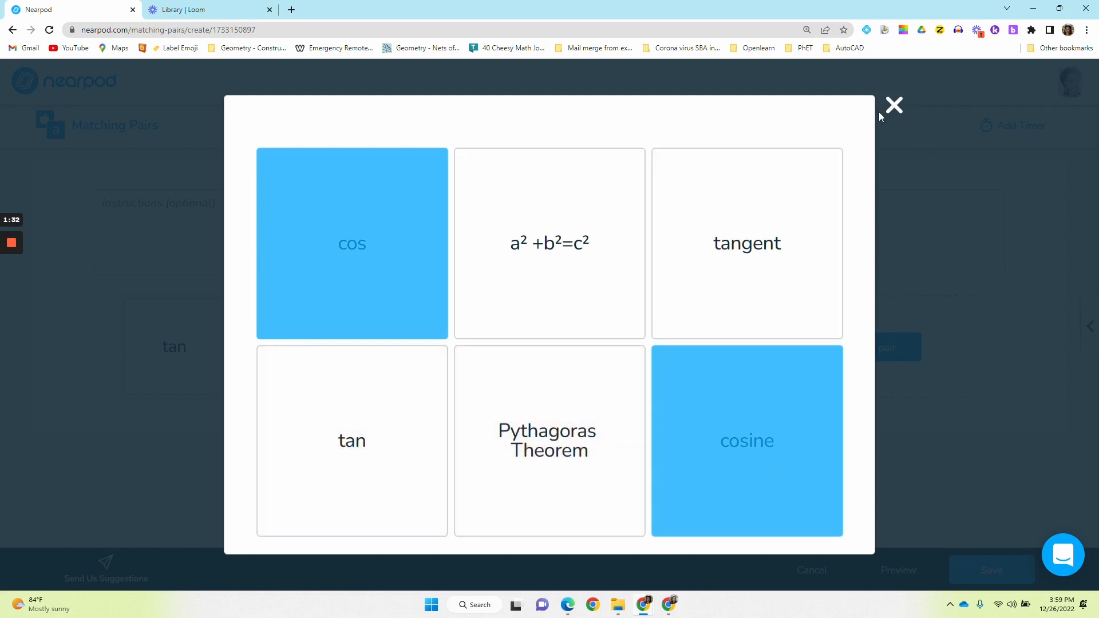
- Leave the preview and save the Matching Pairs activity to the lesson
click(896, 104)
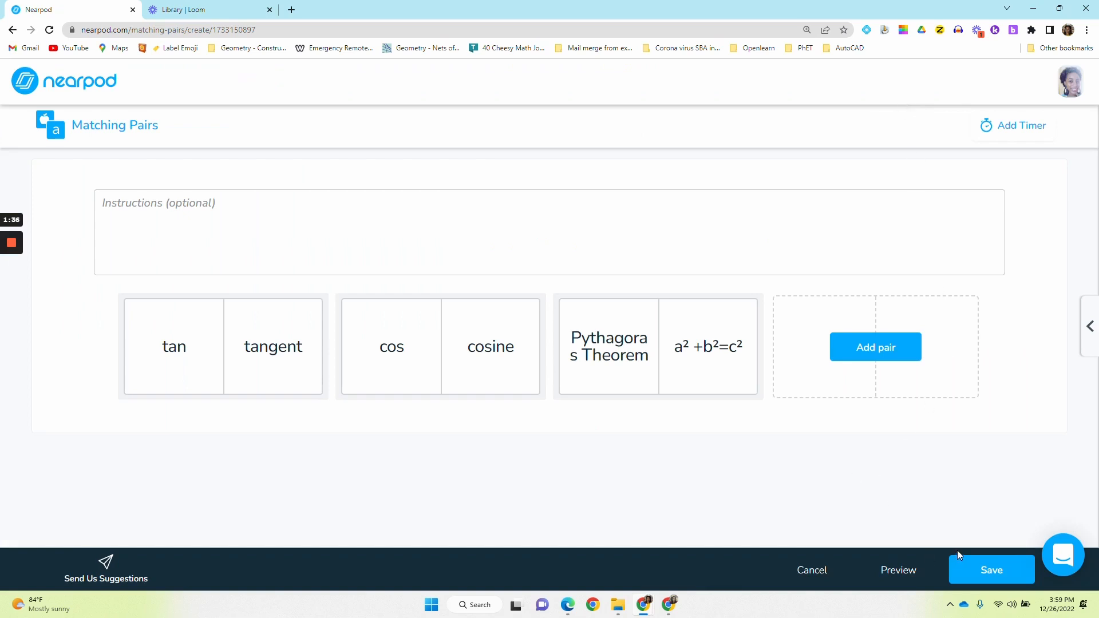
click(987, 570)
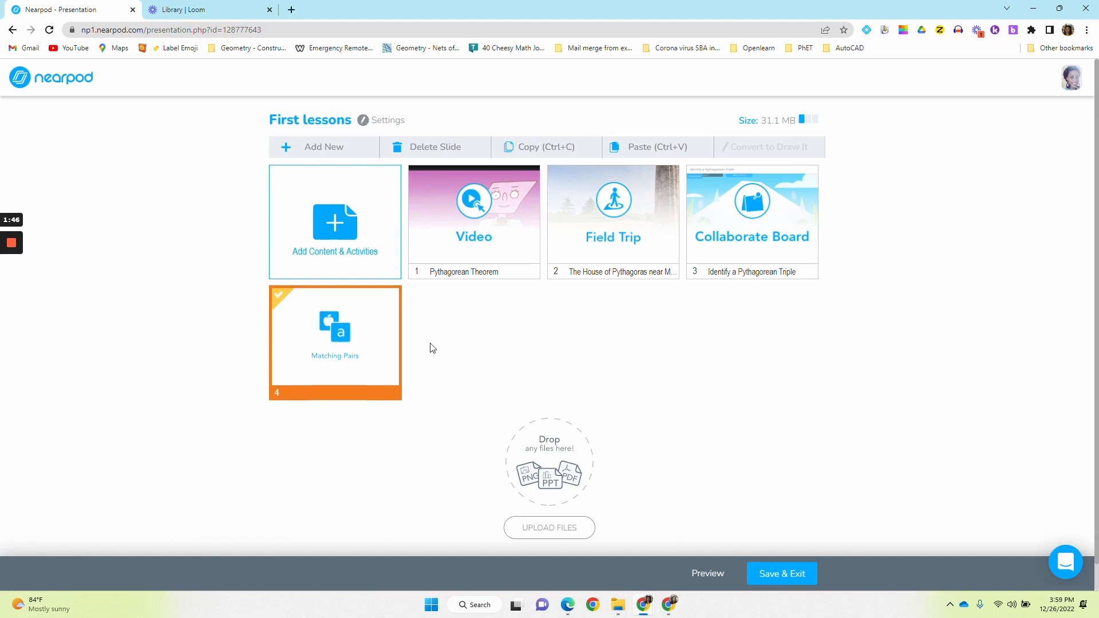
right_click(405, 347)
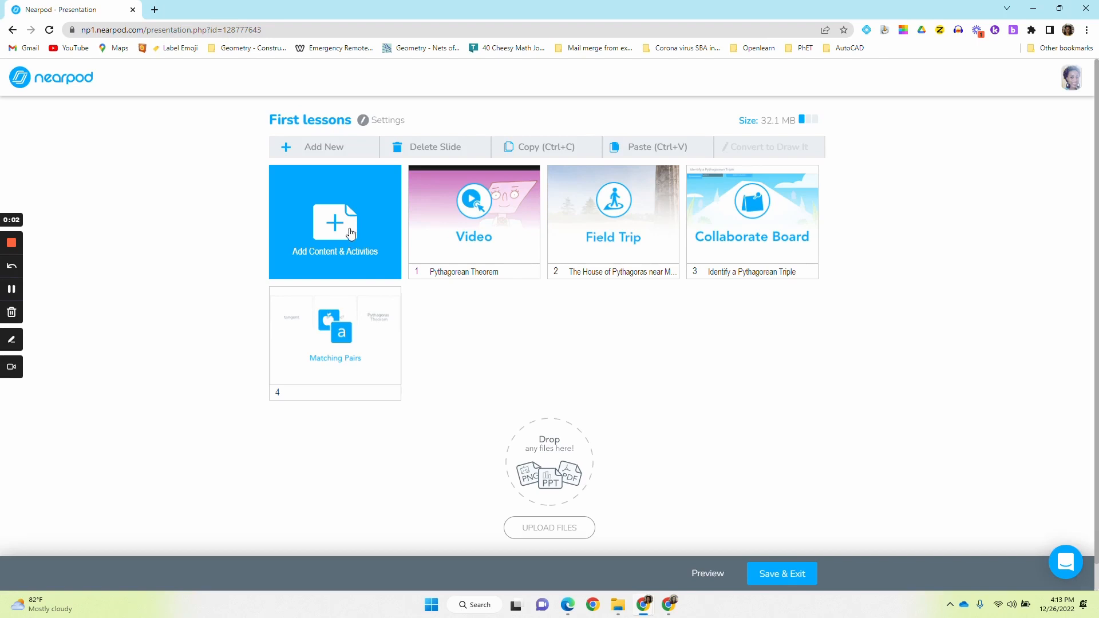
- Add a new Draw It activity to the lesson from the quizzes and games category
click(339, 230)
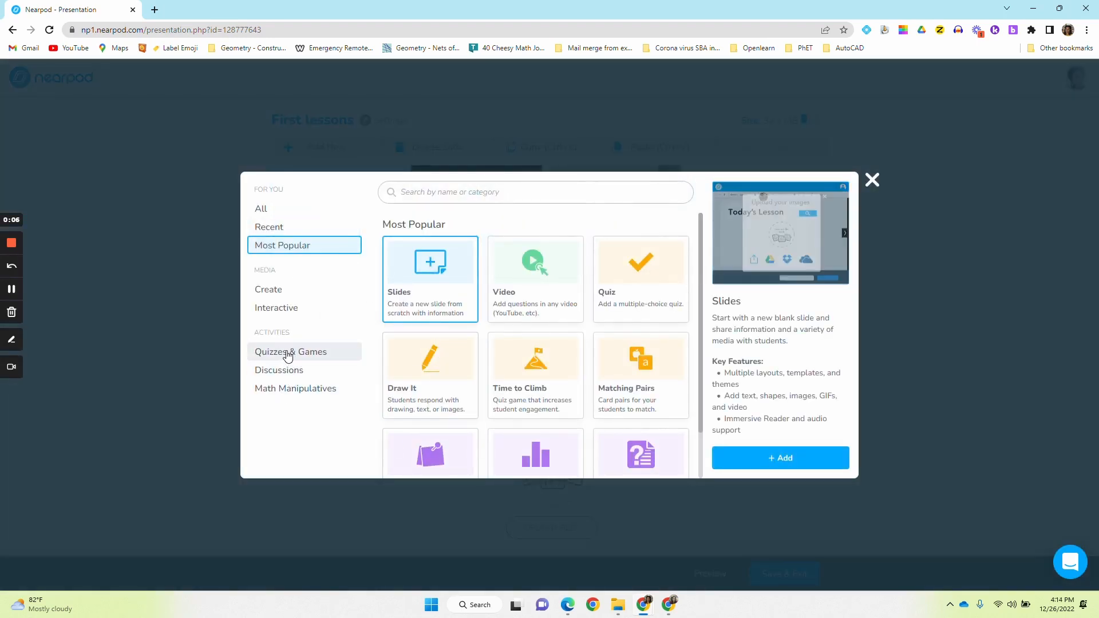
click(286, 353)
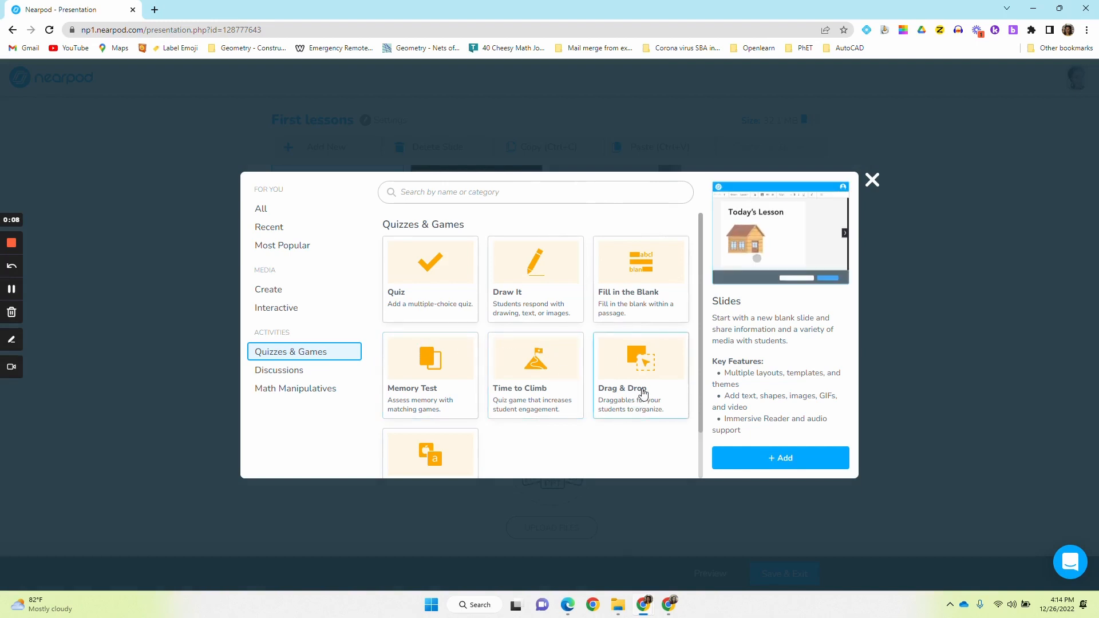
scroll(561, 410, down, 1)
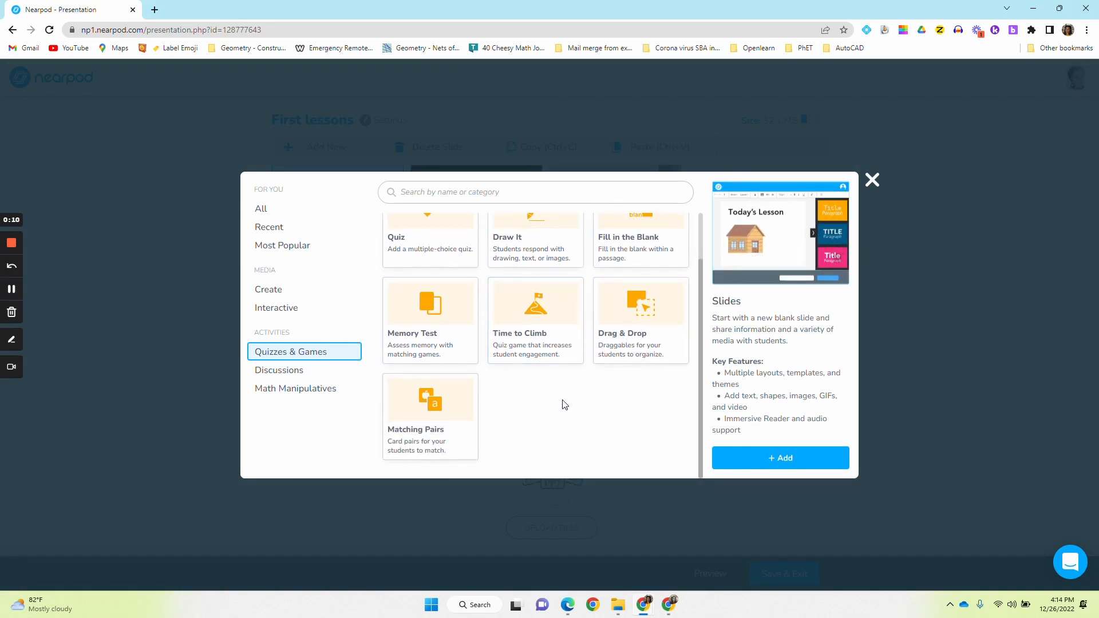
scroll(555, 367, up, 1)
click(518, 280)
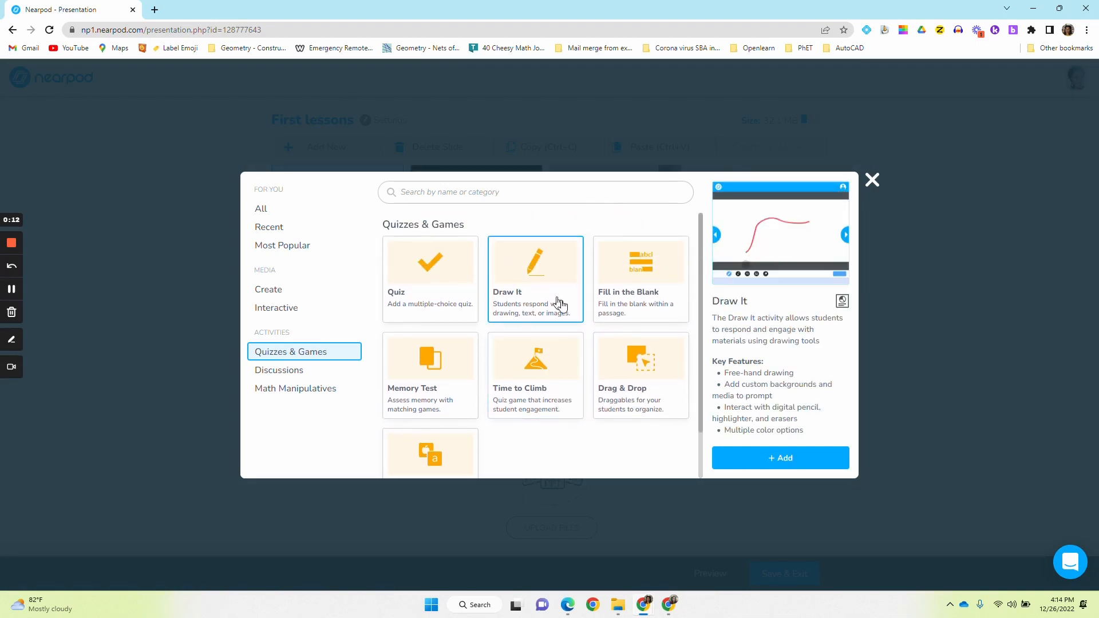
click(796, 460)
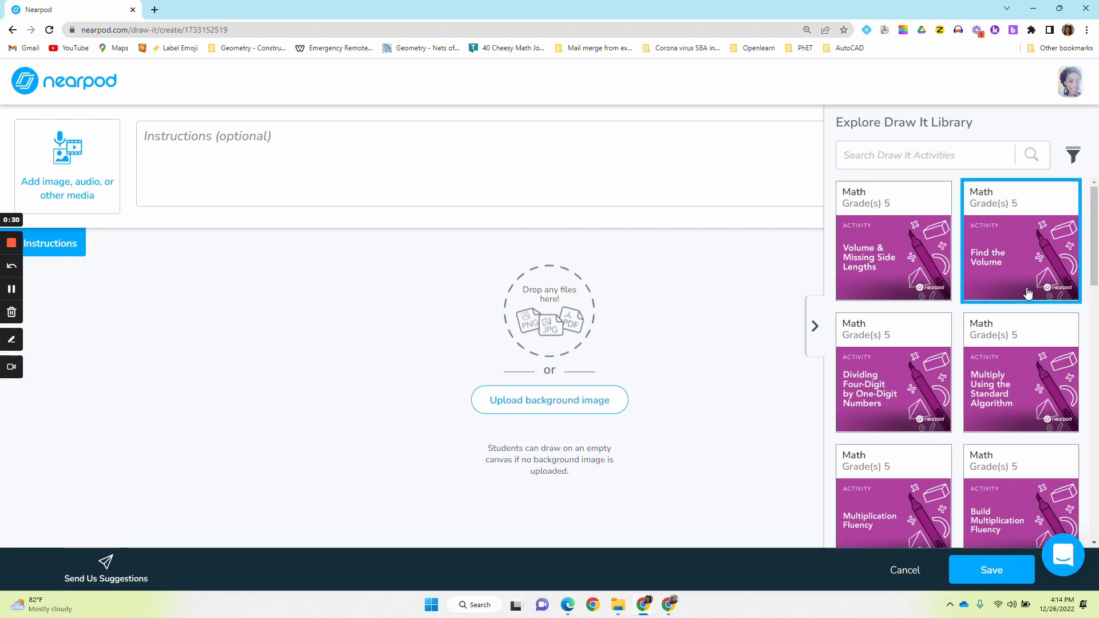
- Upload the Common Pythagorean Triples table image from the computer as the Draw It background and save the activity
click(537, 404)
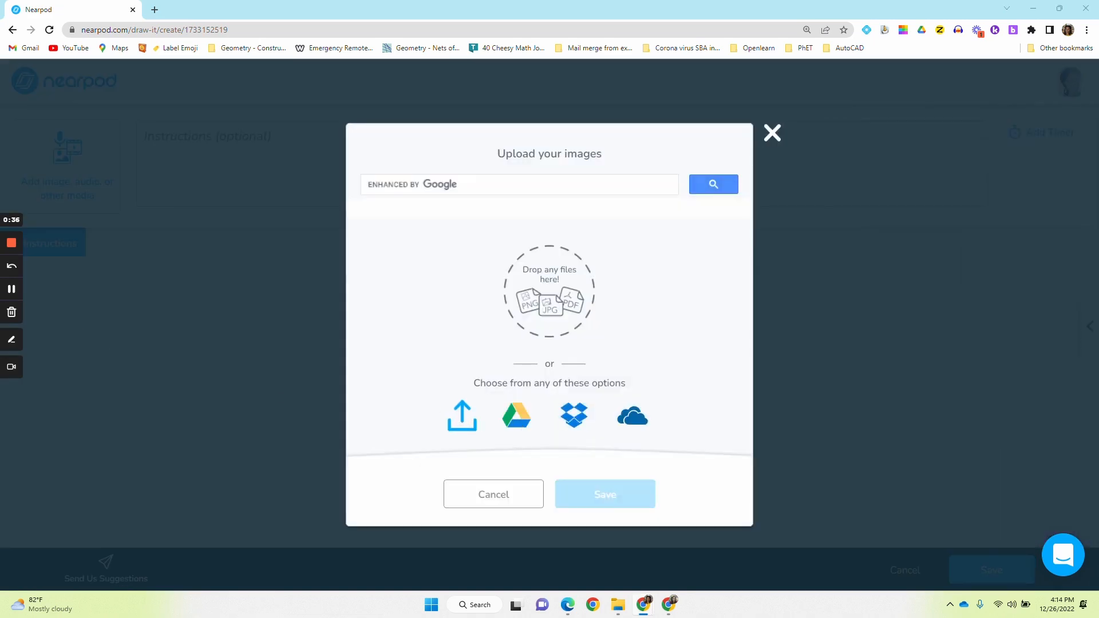
click(462, 415)
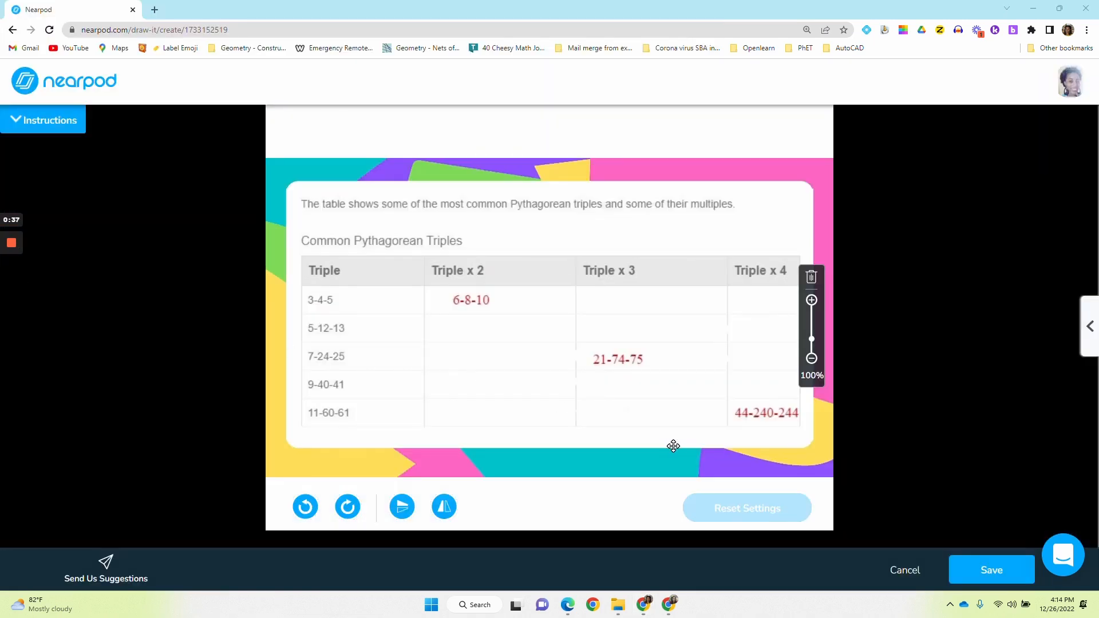
click(986, 574)
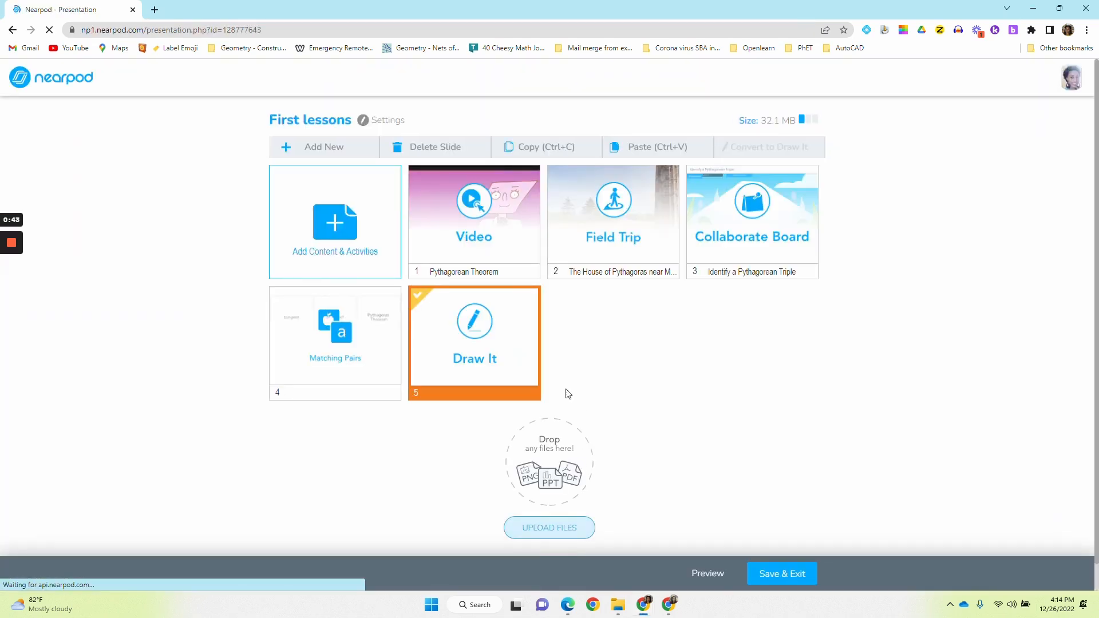
- Preview the Draw It slide as a student and open the pen's colour and thickness options
click(709, 575)
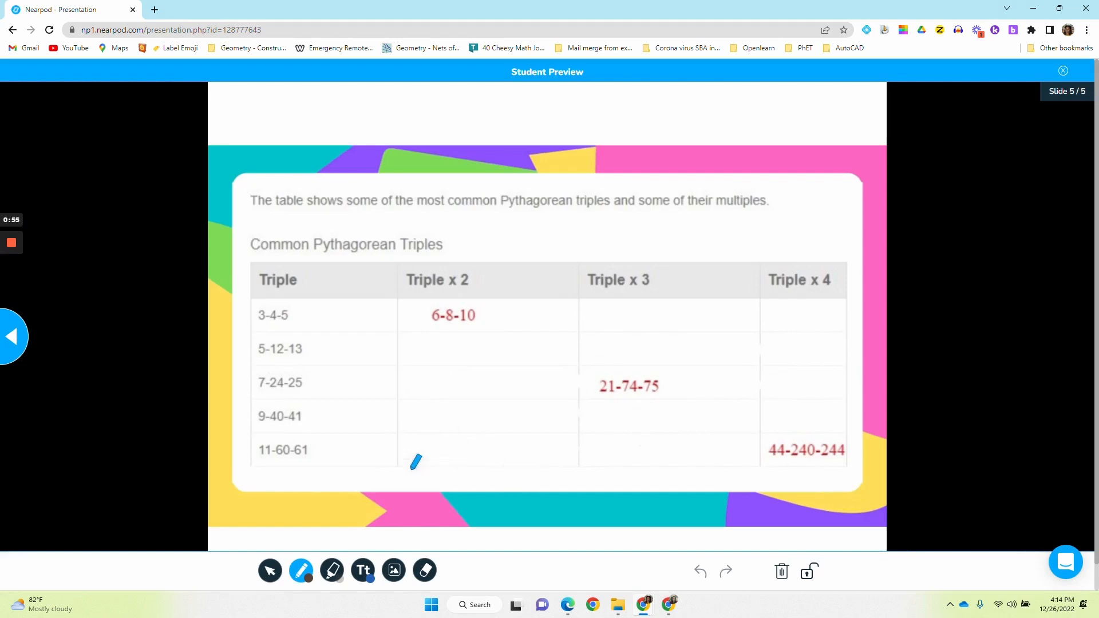
click(302, 582)
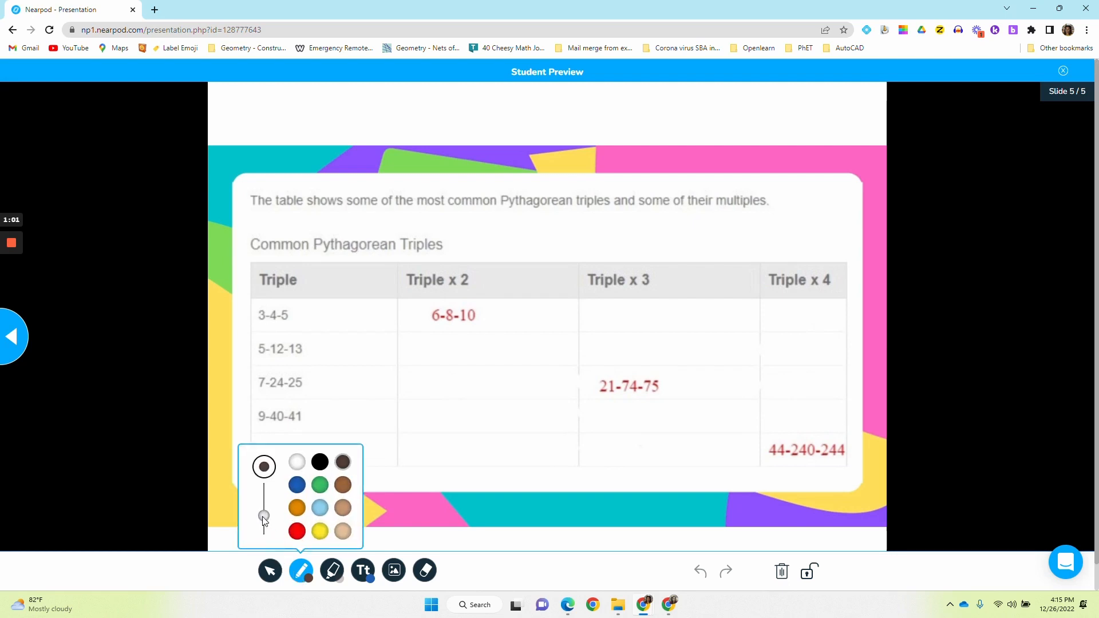
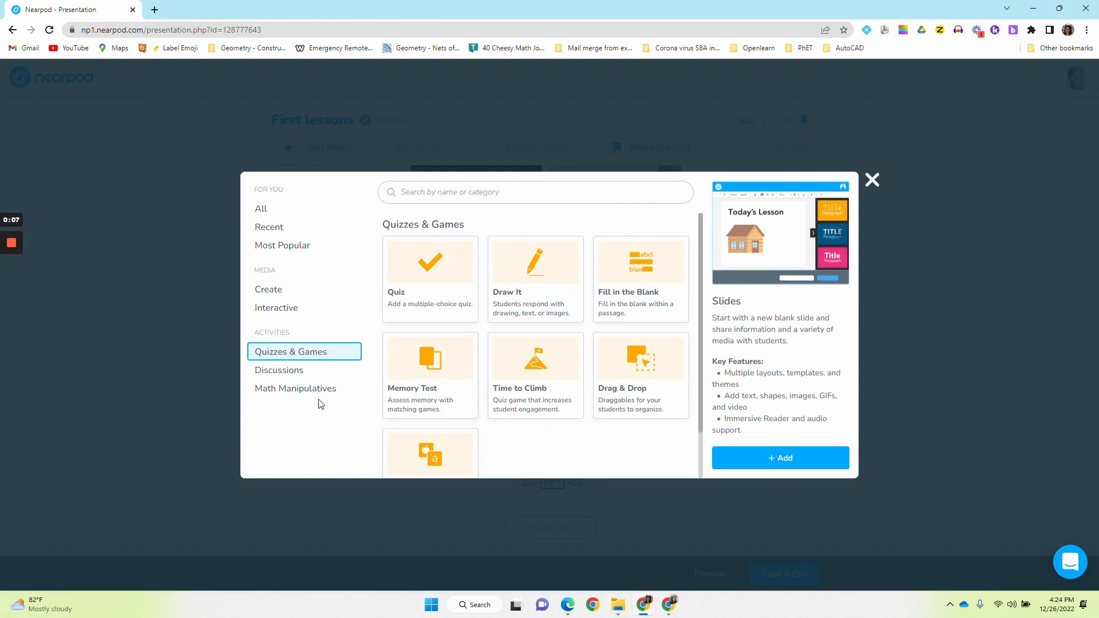
- Add a new Drag & Drop activity to the lesson and activate its question text for editing
click(644, 395)
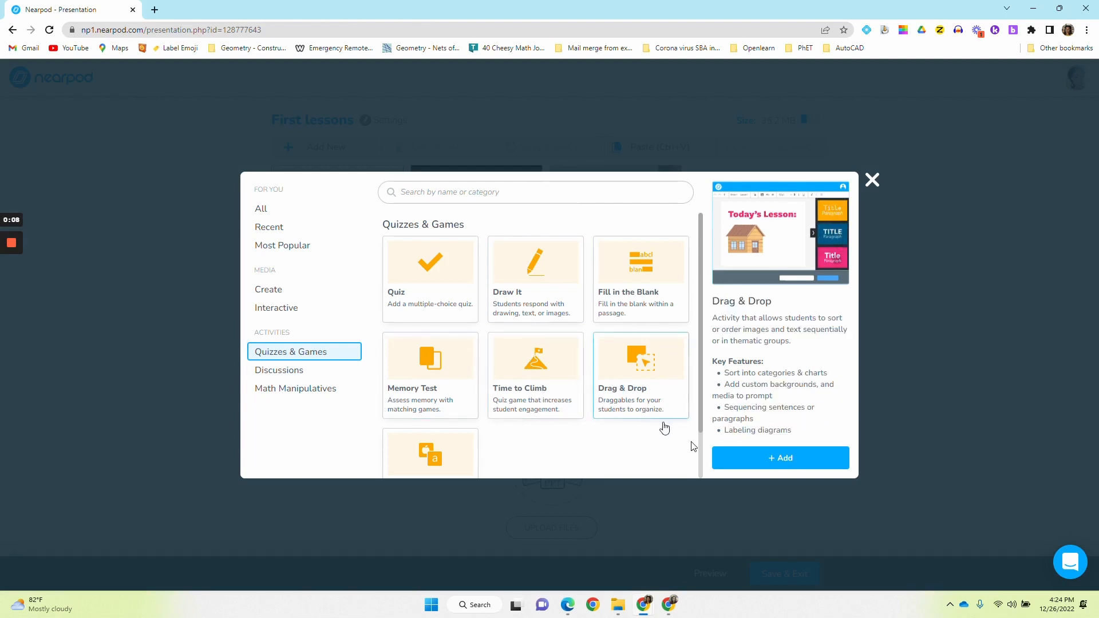
click(803, 455)
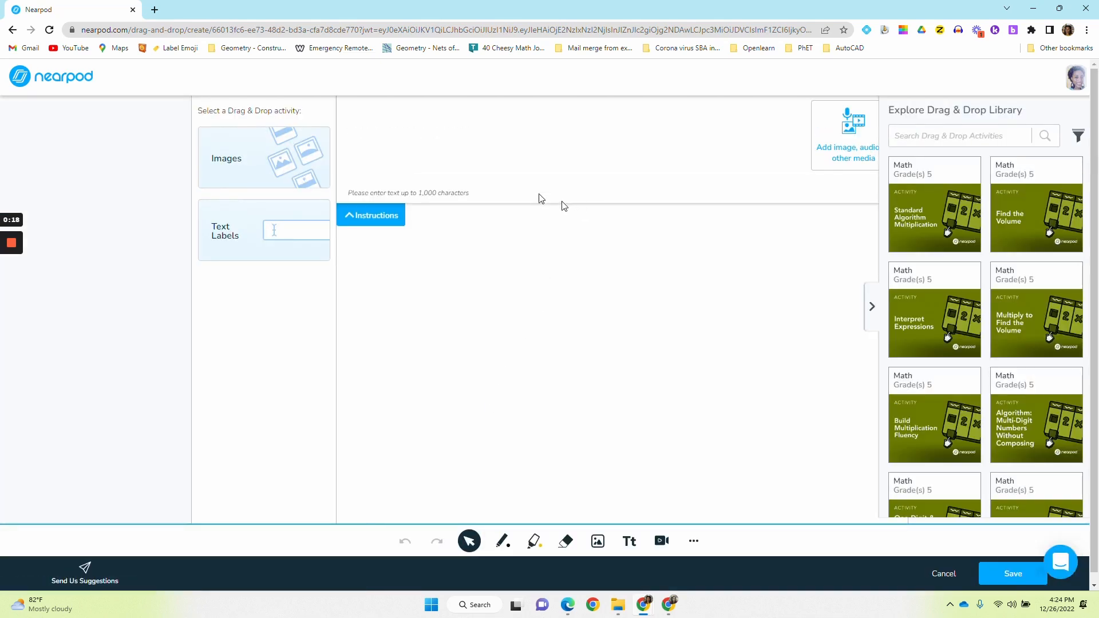
click(411, 153)
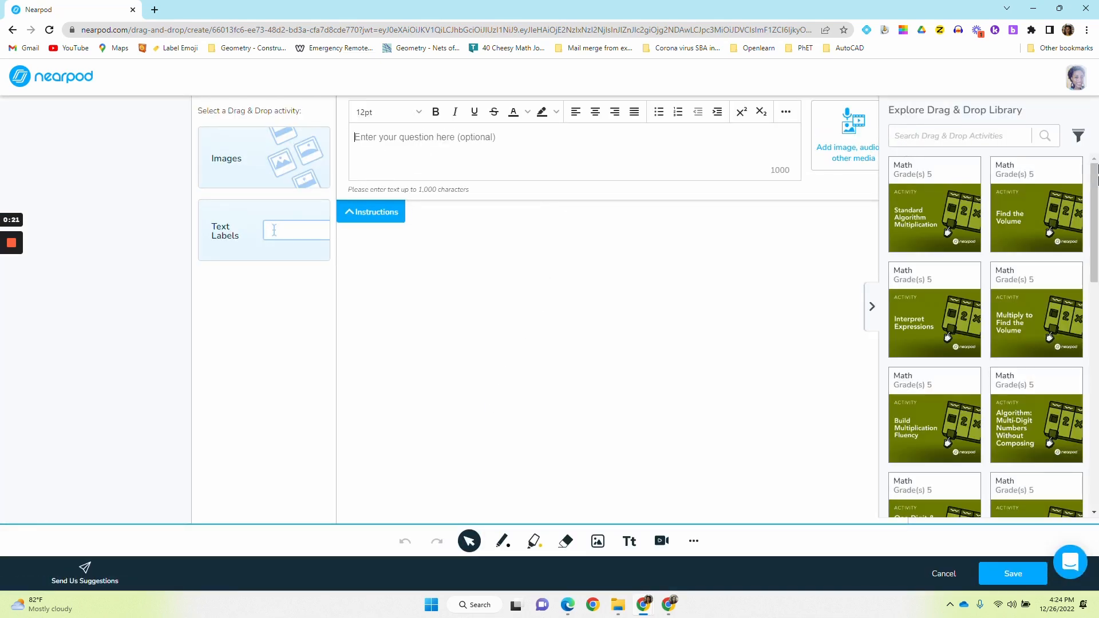
- Load the grade 5 math activity "Find the Volume" from the Drag & Drop library and save it to the lesson
scroll(1036, 269, down, 4)
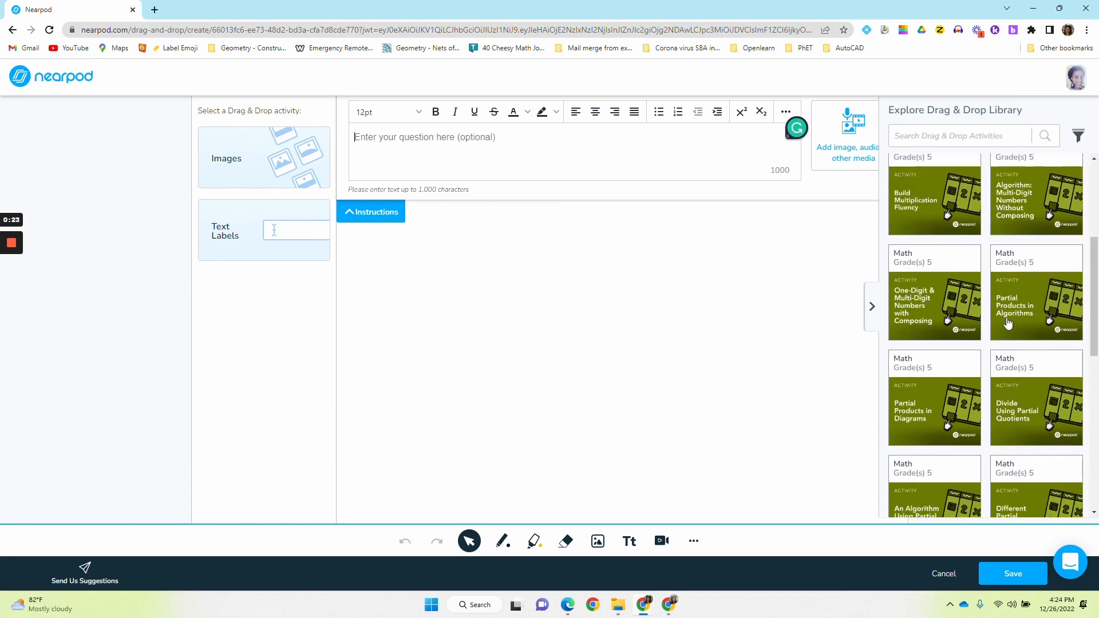
scroll(1029, 212, up, 4)
click(1043, 201)
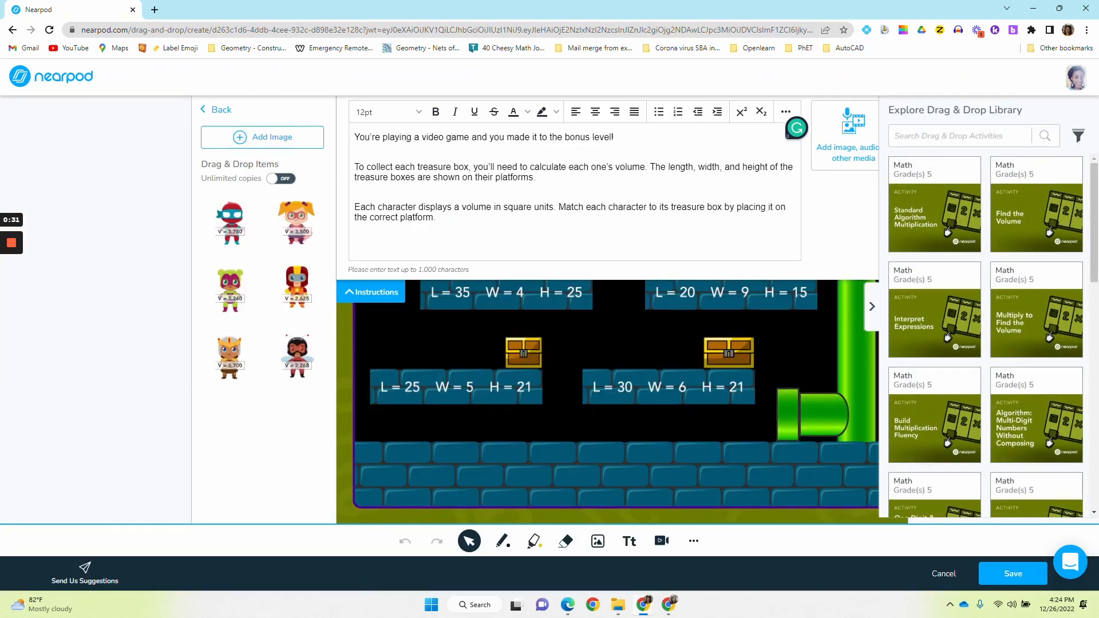
click(12, 282)
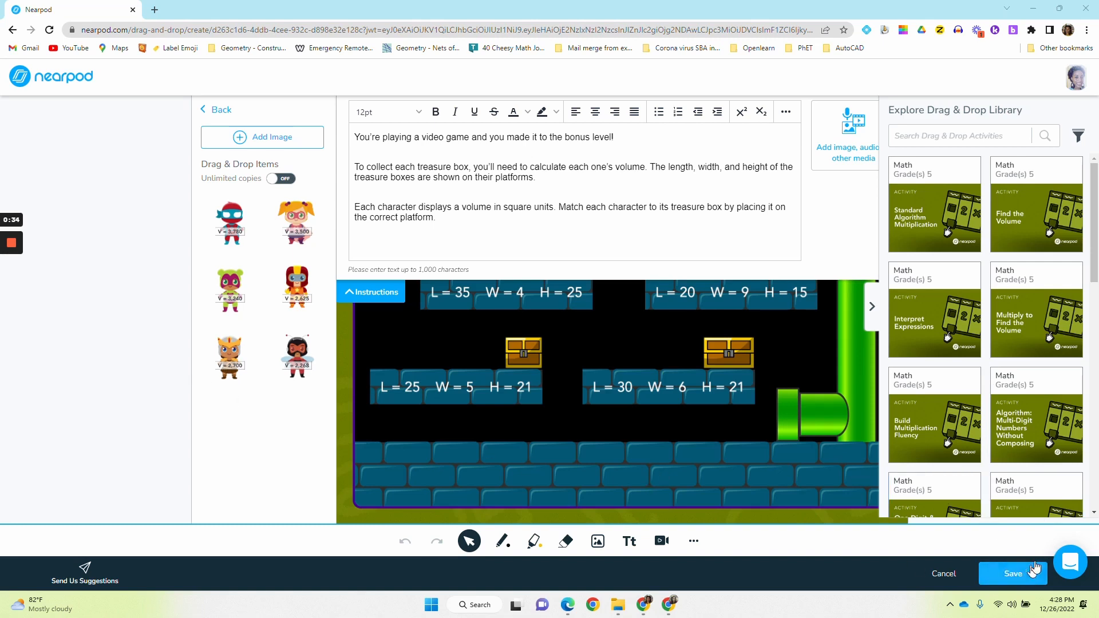
click(1015, 575)
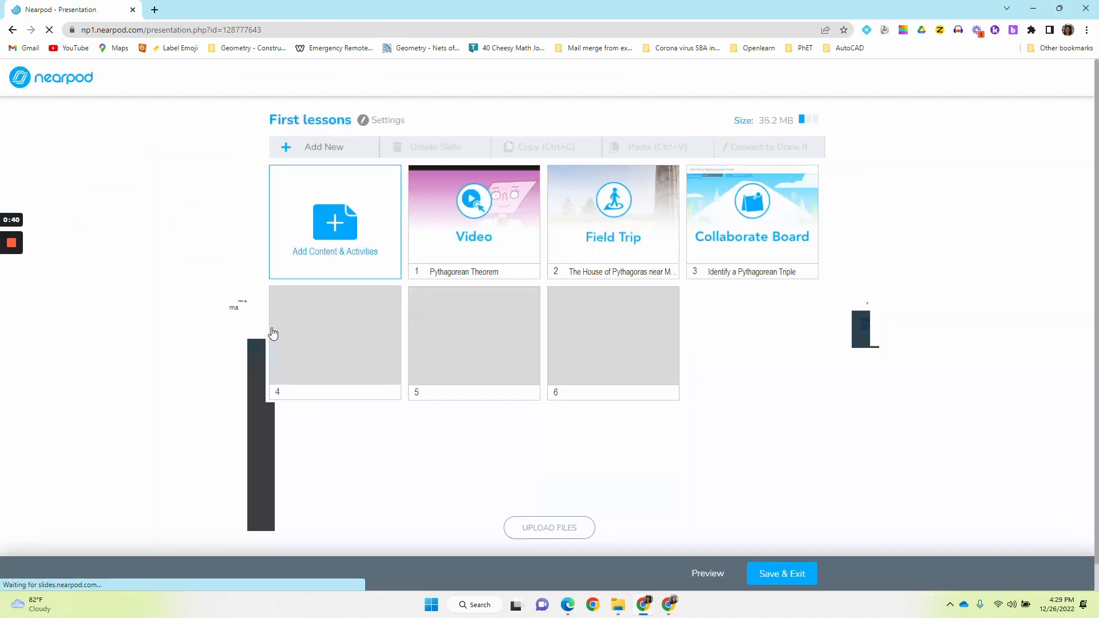
- Preview the Drag & Drop slide as a student and place the V = 3,500 character on the L = 35, W = 4, H = 25 platform
click(638, 363)
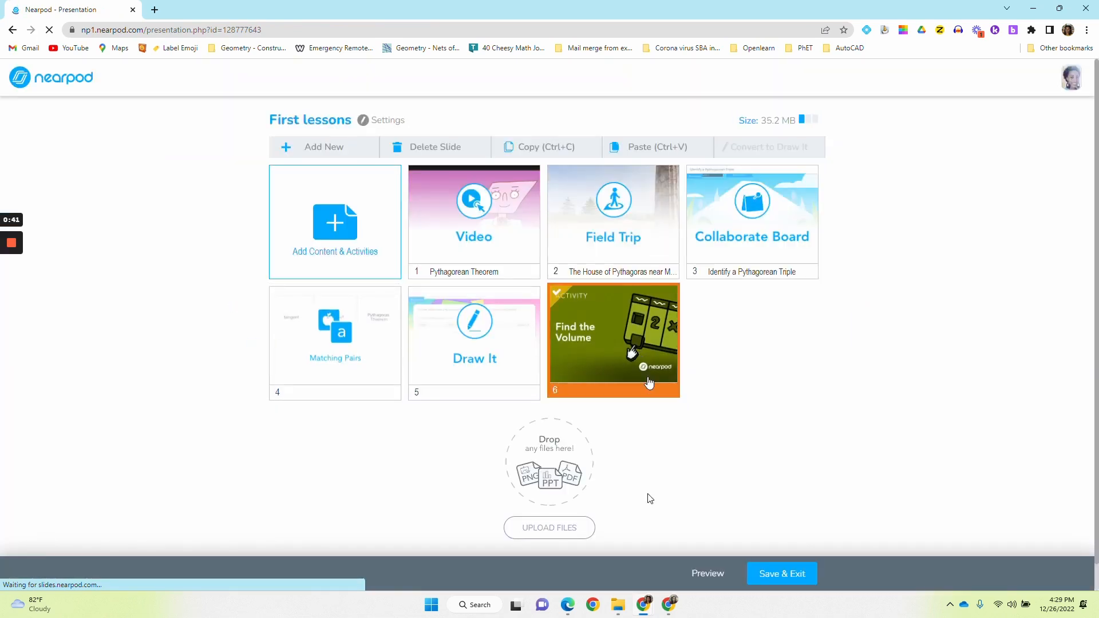
click(720, 578)
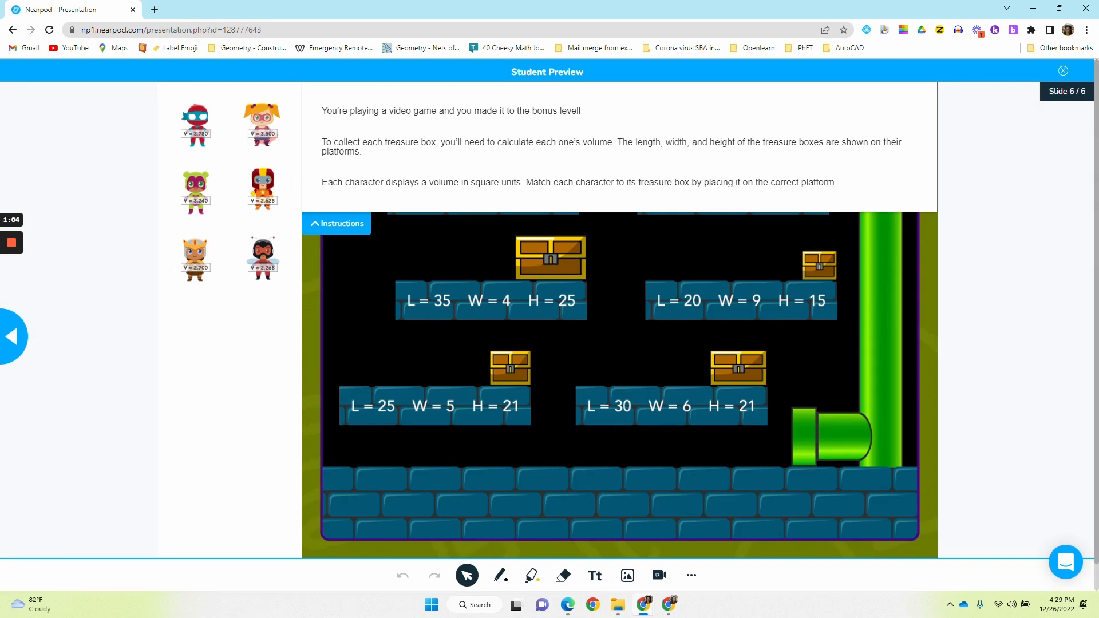
drag(254, 137, 482, 266)
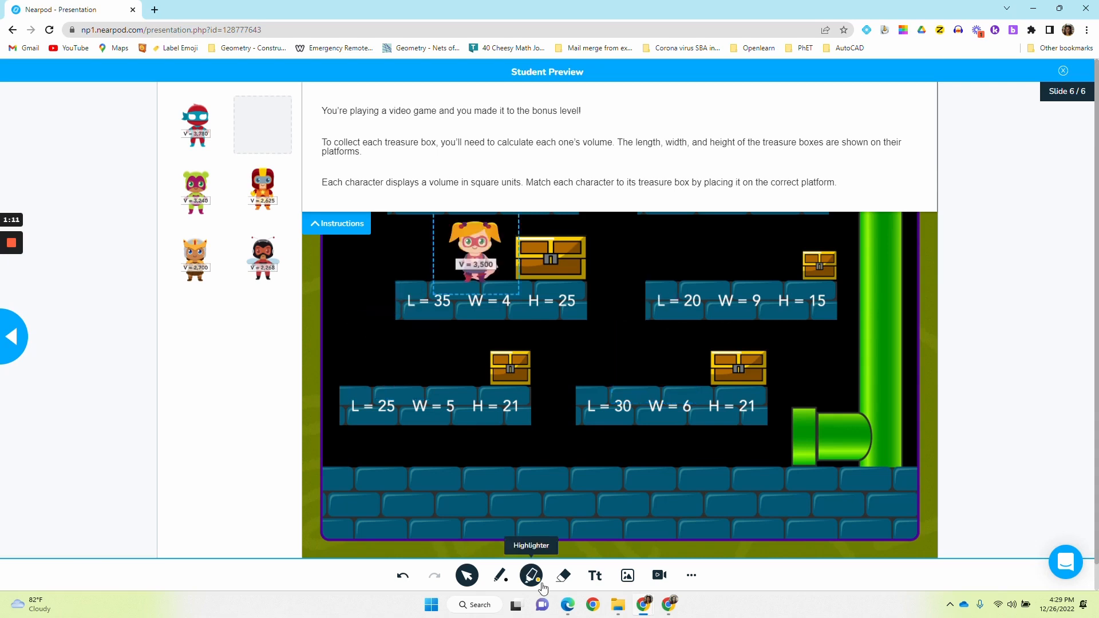
click(501, 578)
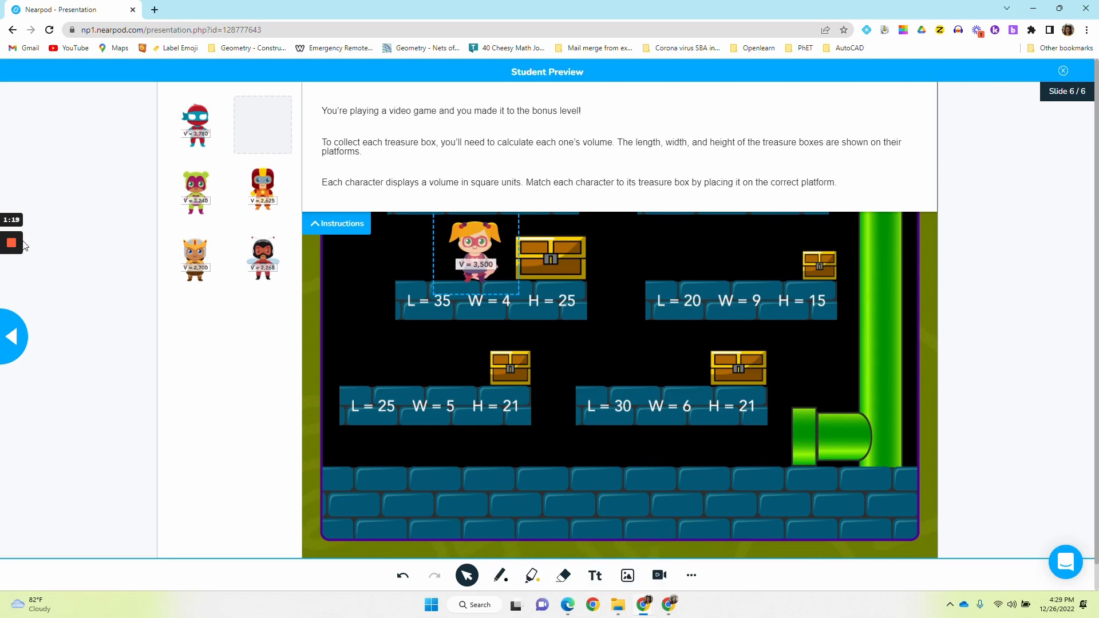
mouse_move(17, 246)
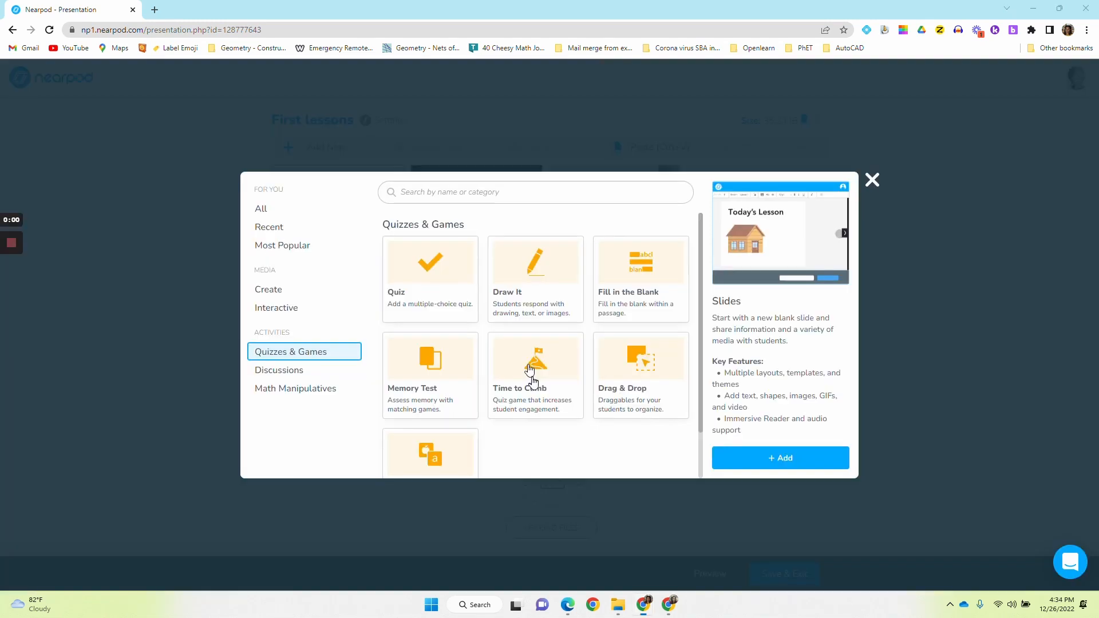
- Add a Time to Climb activity, load "Find Missing Side Lengths" from its library and save it to the lesson
click(533, 384)
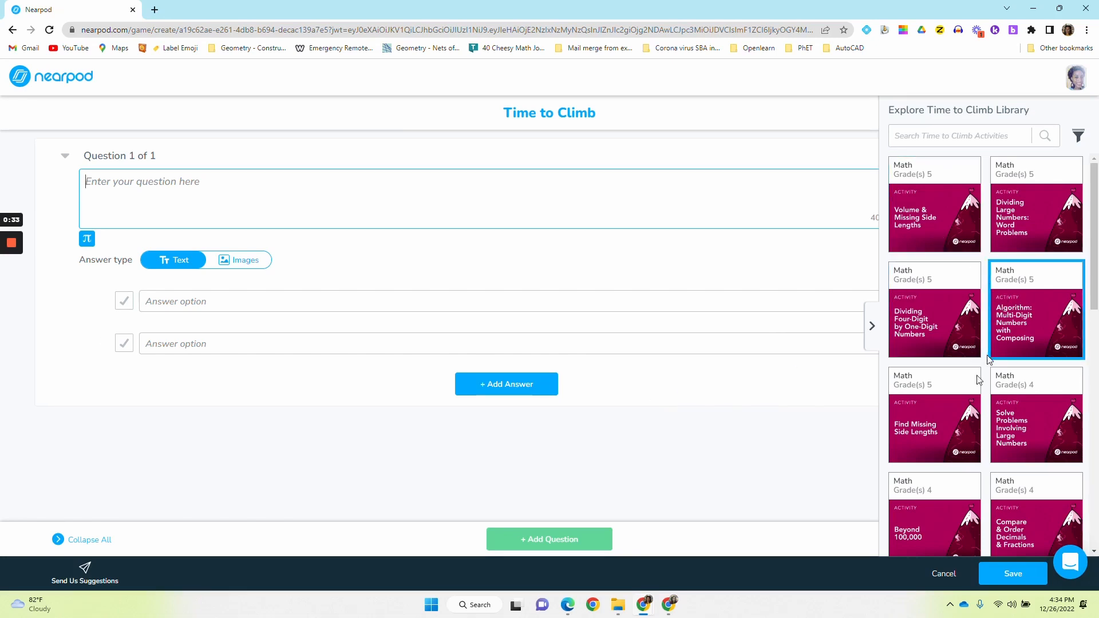
scroll(945, 386, down, 1)
click(939, 381)
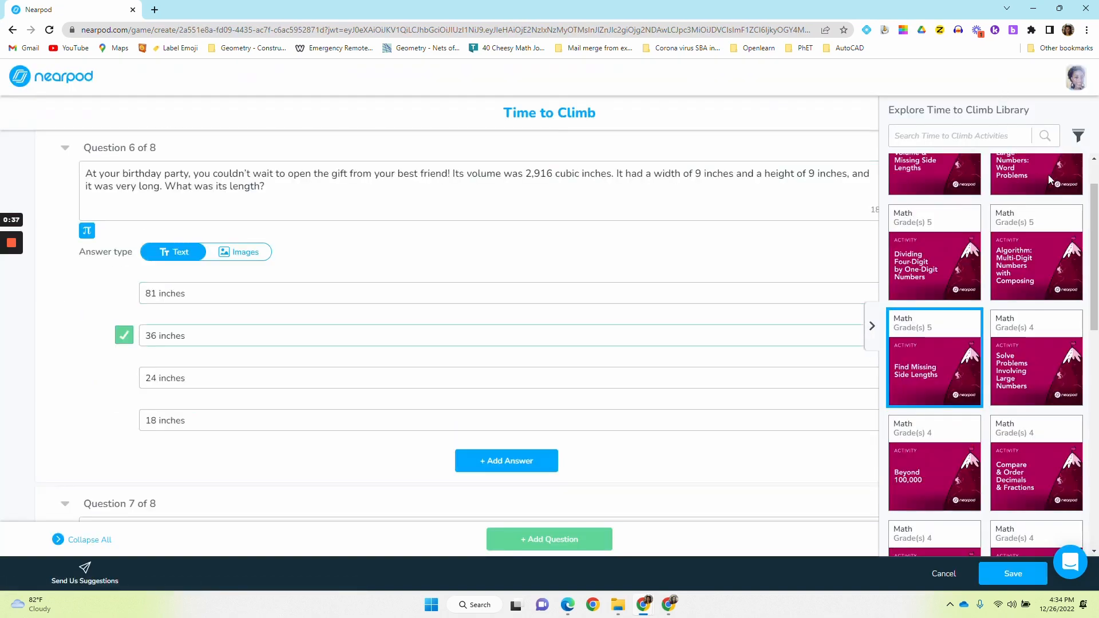
scroll(1052, 182, up, 1)
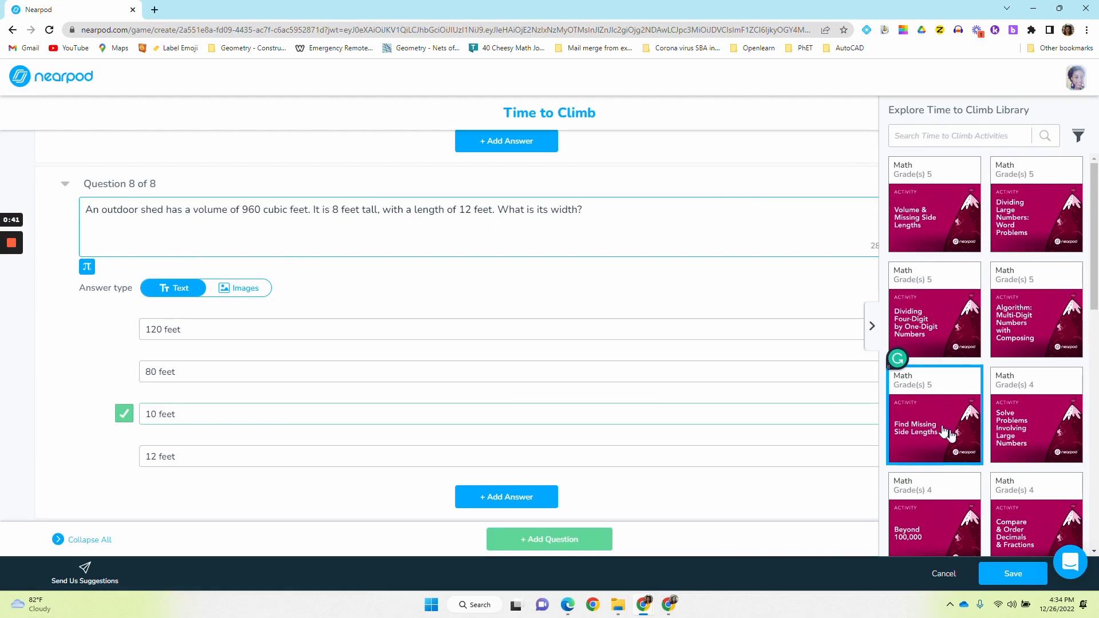
scroll(948, 433, down, 4)
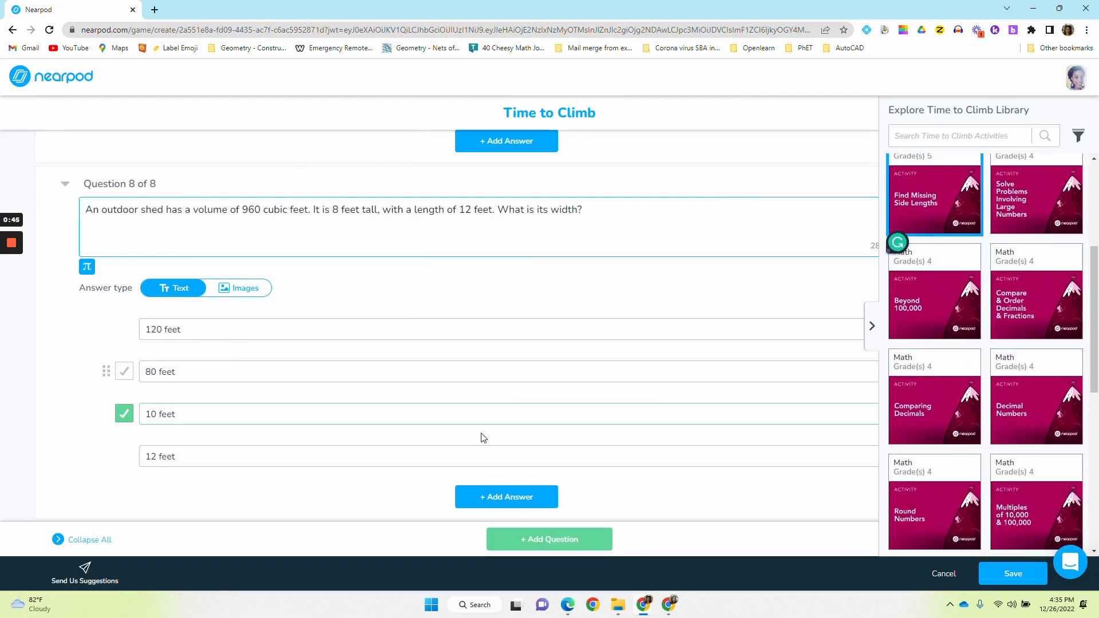
click(1027, 574)
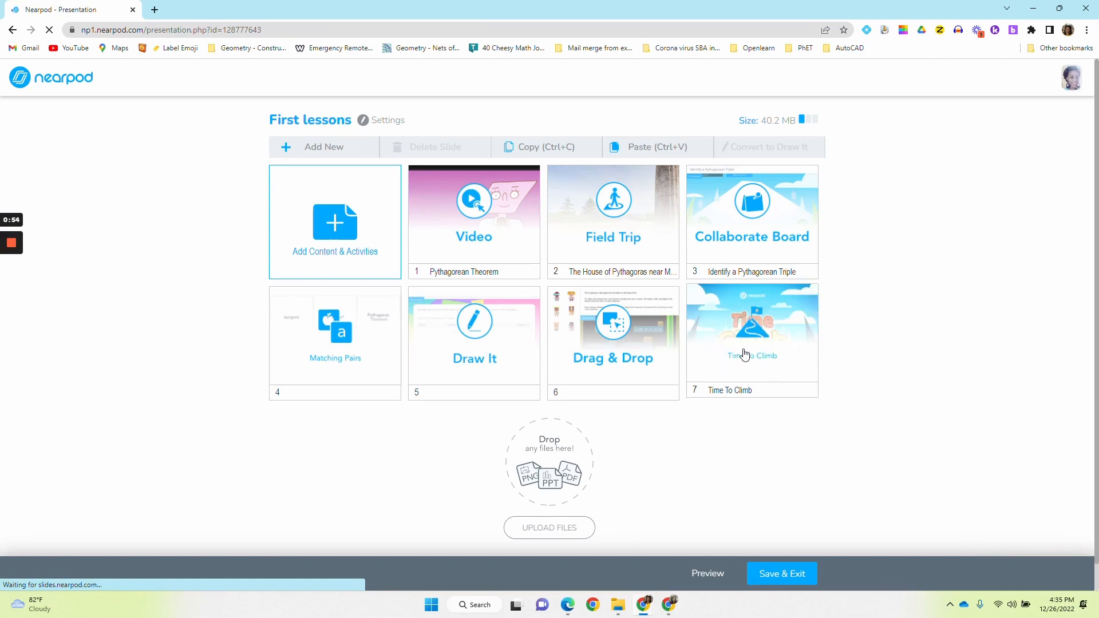
- Reopen the Time to Climb activity on slide 7 to review its questions
click(763, 355)
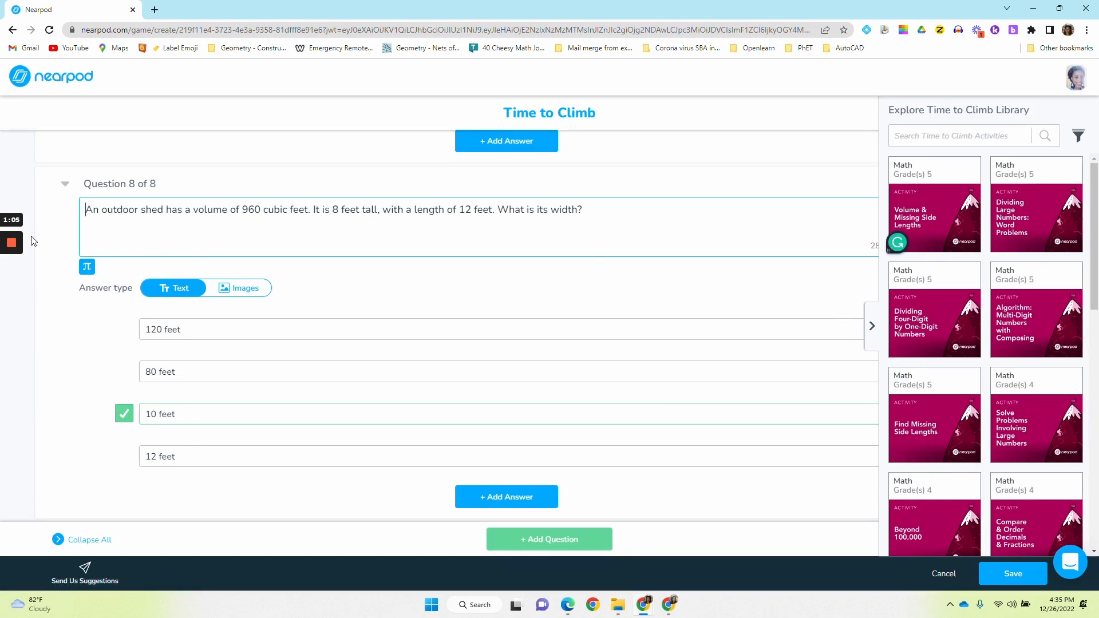
mouse_move(16, 255)
click(11, 291)
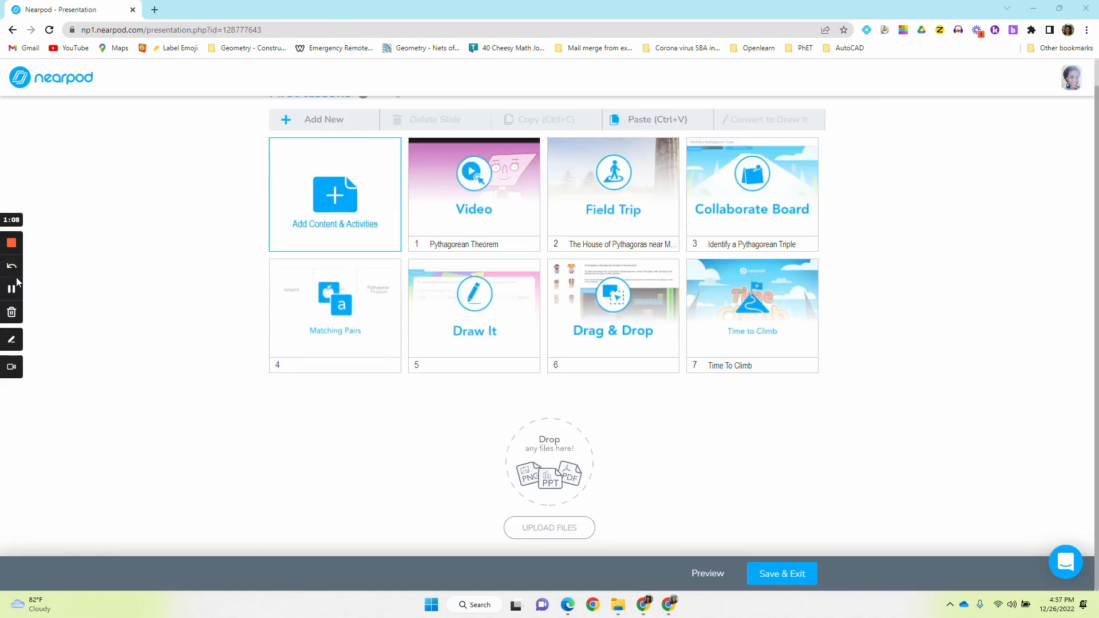
- Add a new Poll activity to the lesson from the discussions category
click(336, 204)
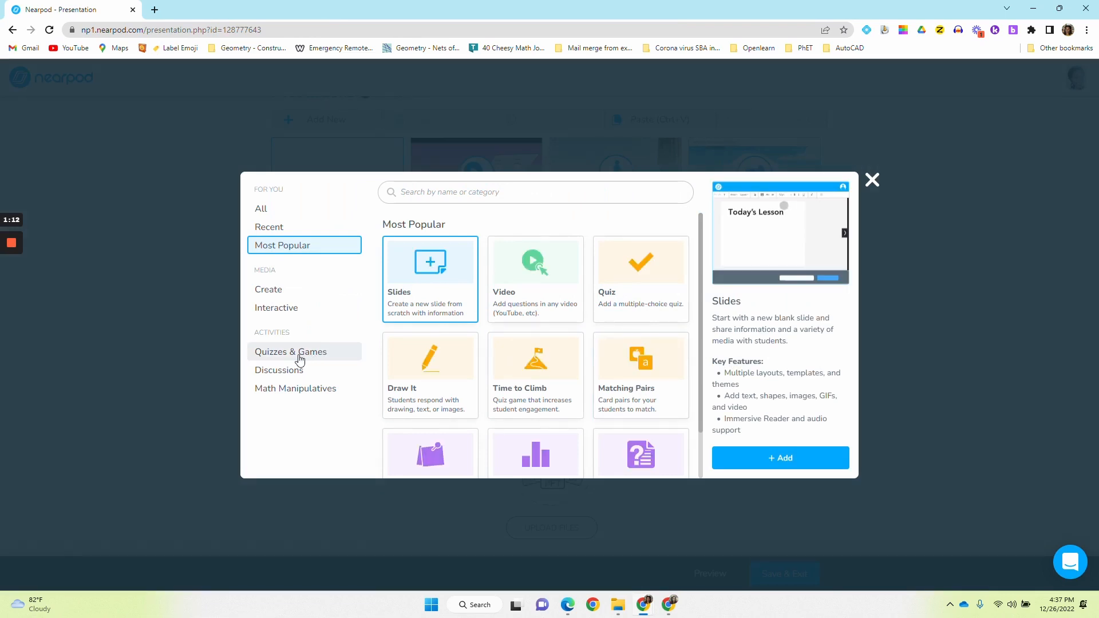
click(299, 358)
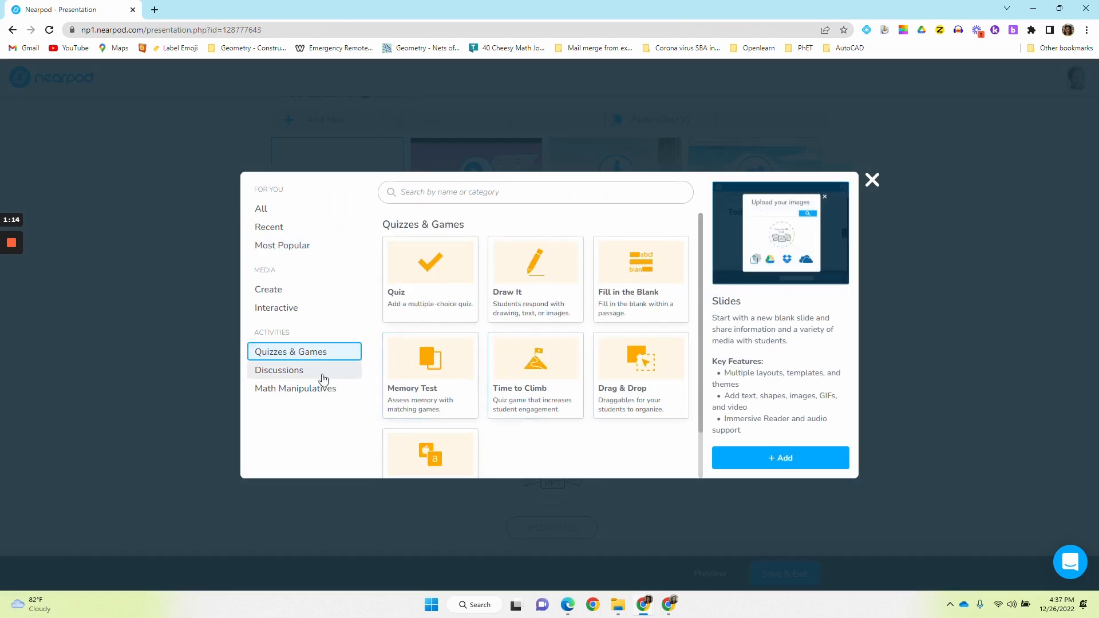
click(279, 375)
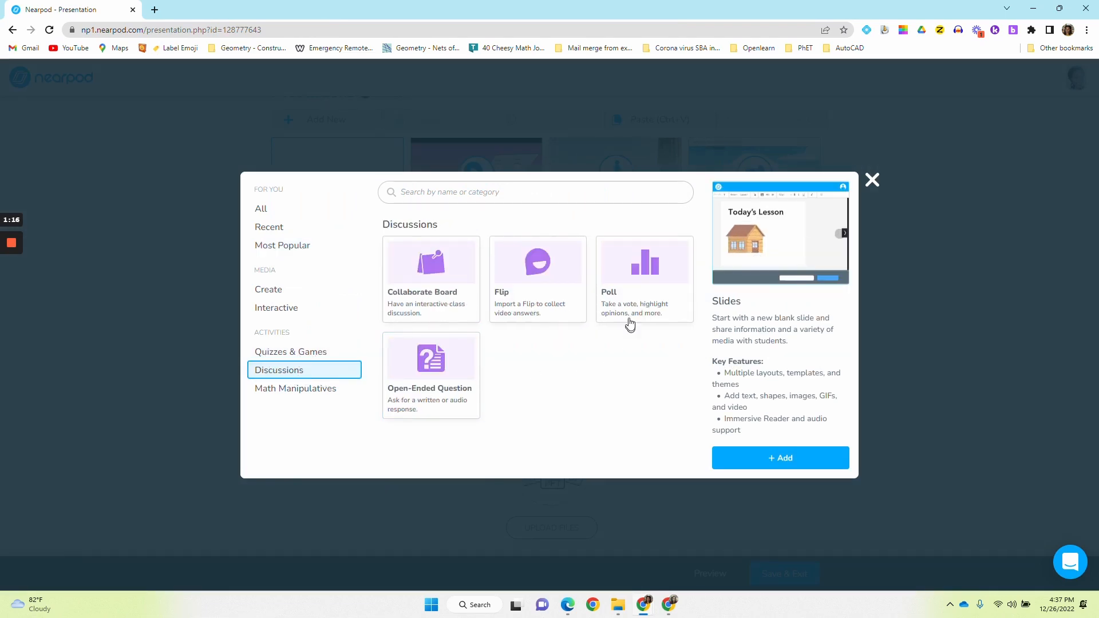
click(640, 298)
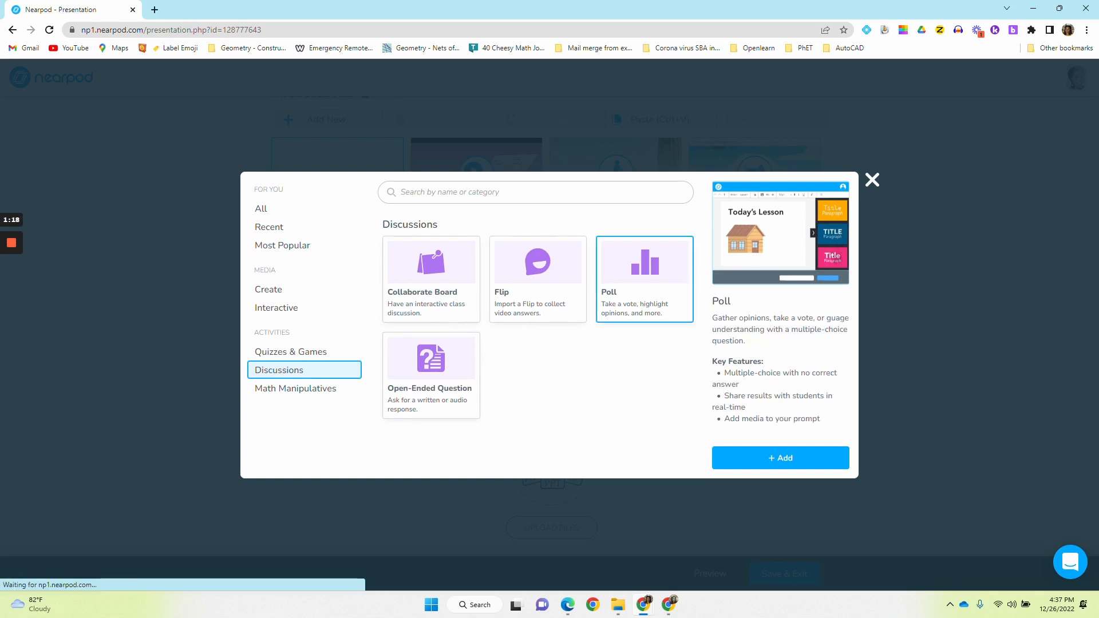
click(786, 460)
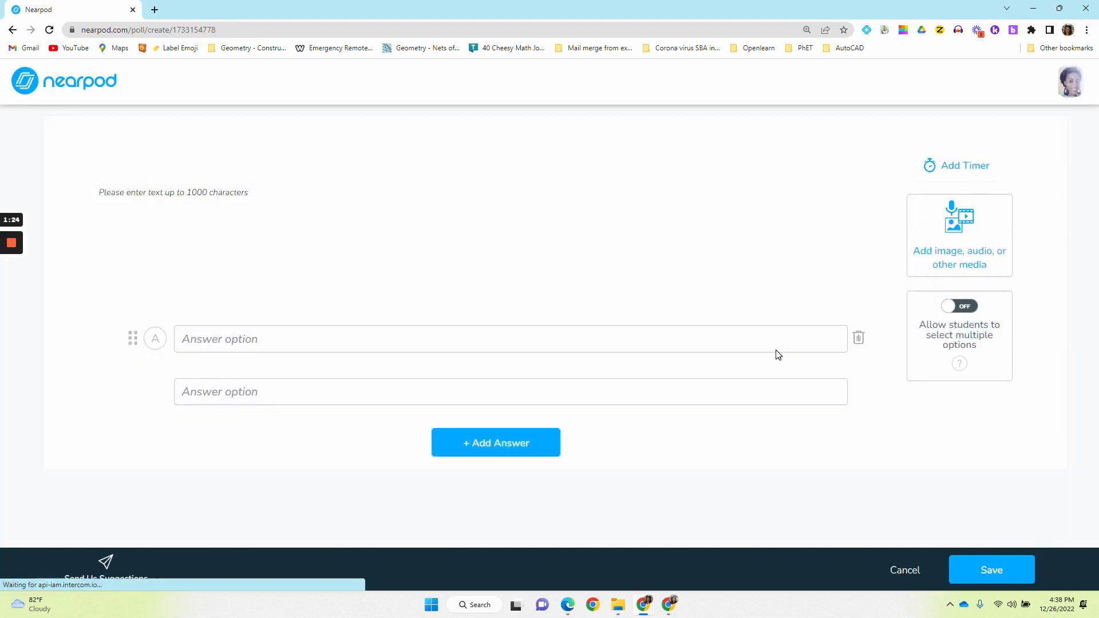
- Fill in the poll "Was this presentation useful?" with four answers from "Yes, Now I'm a whiz!" to "No, it wasn't useful." and save poll and lesson
click(322, 329)
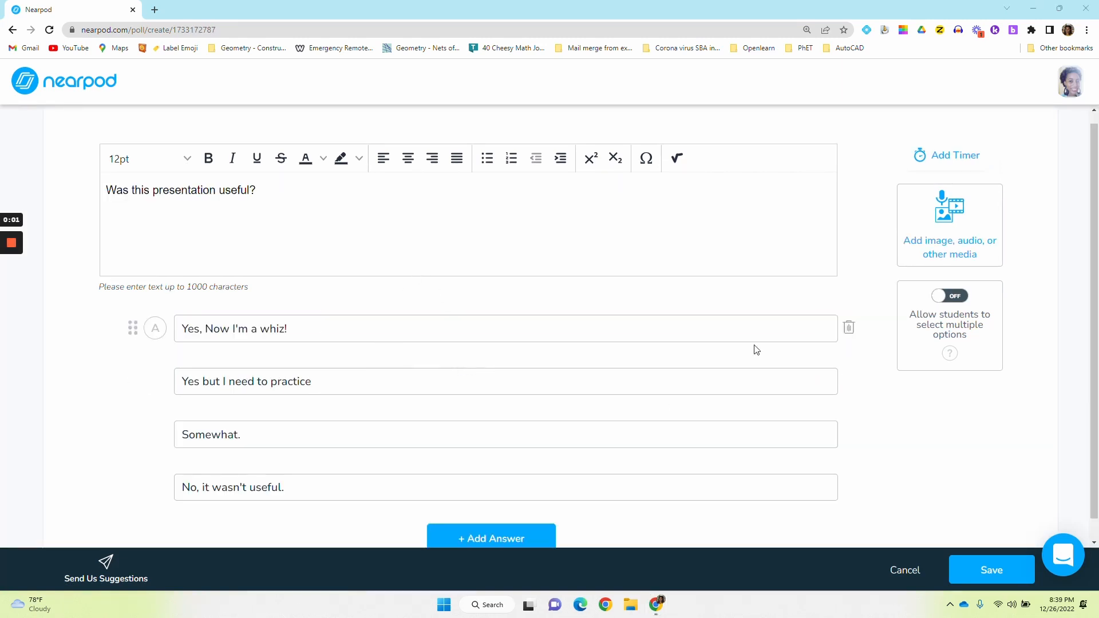
click(999, 569)
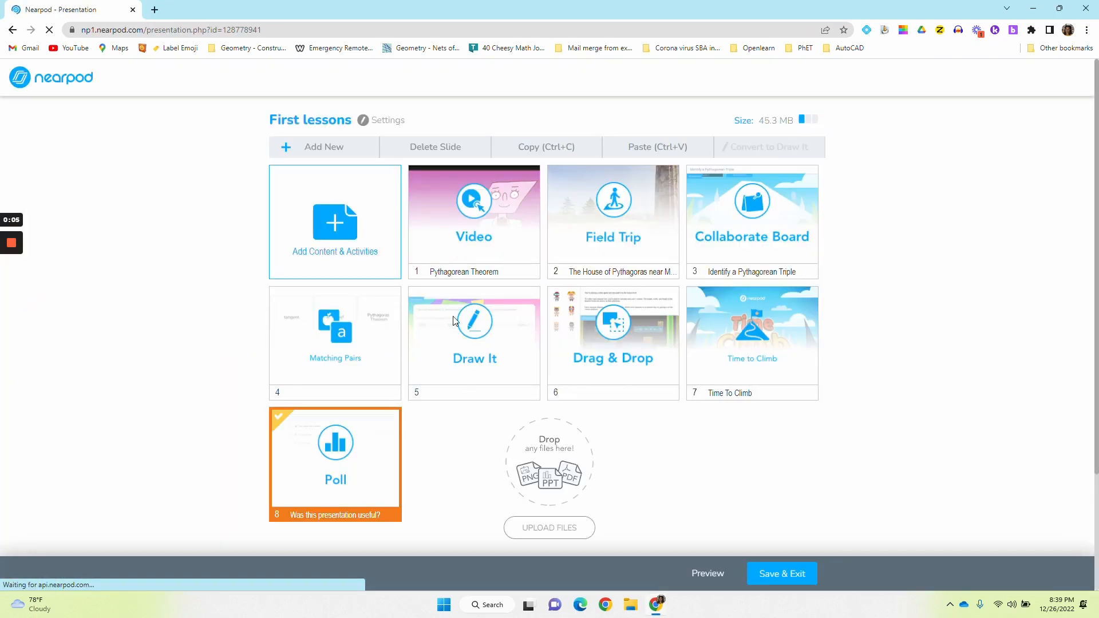
click(796, 578)
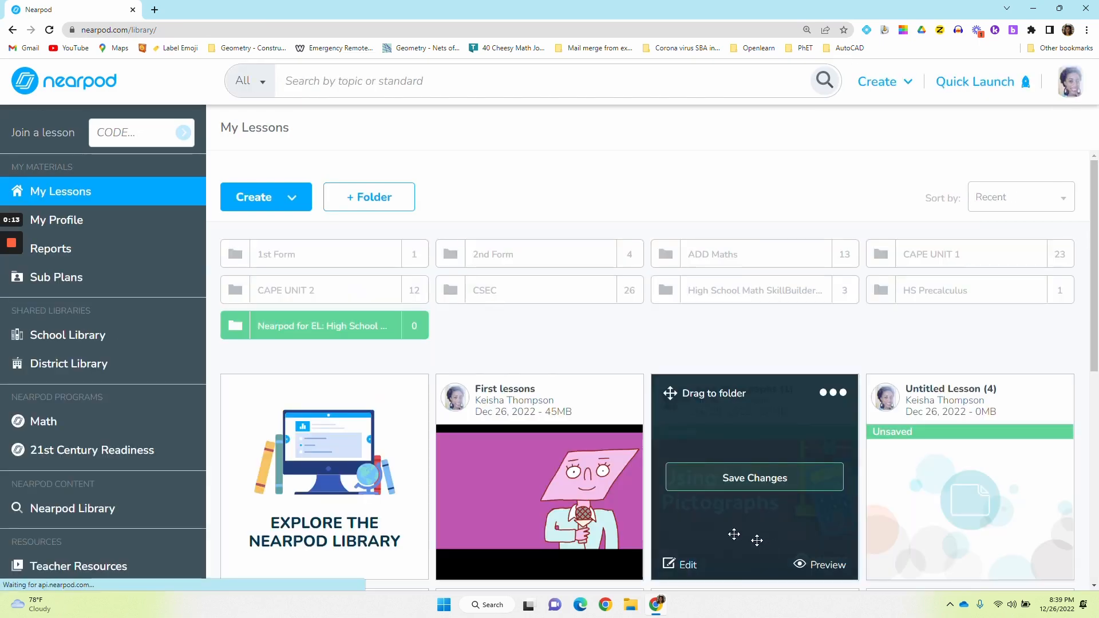
- Open the teacher sharing options for "First lessons" and copy its preview-only link
mouse_move(542, 478)
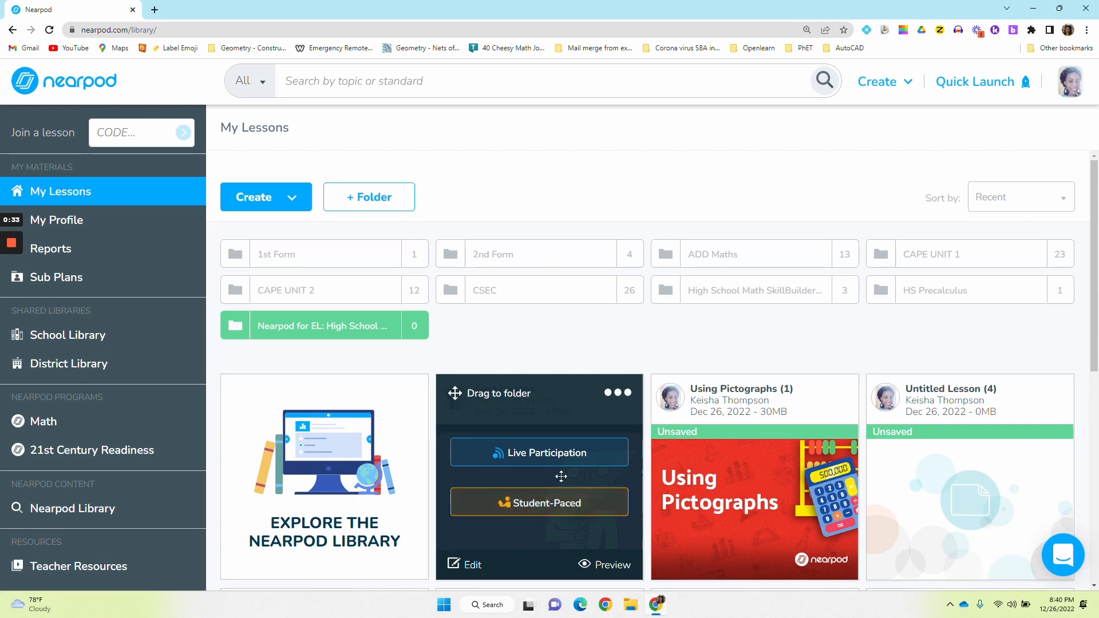
click(625, 400)
click(598, 426)
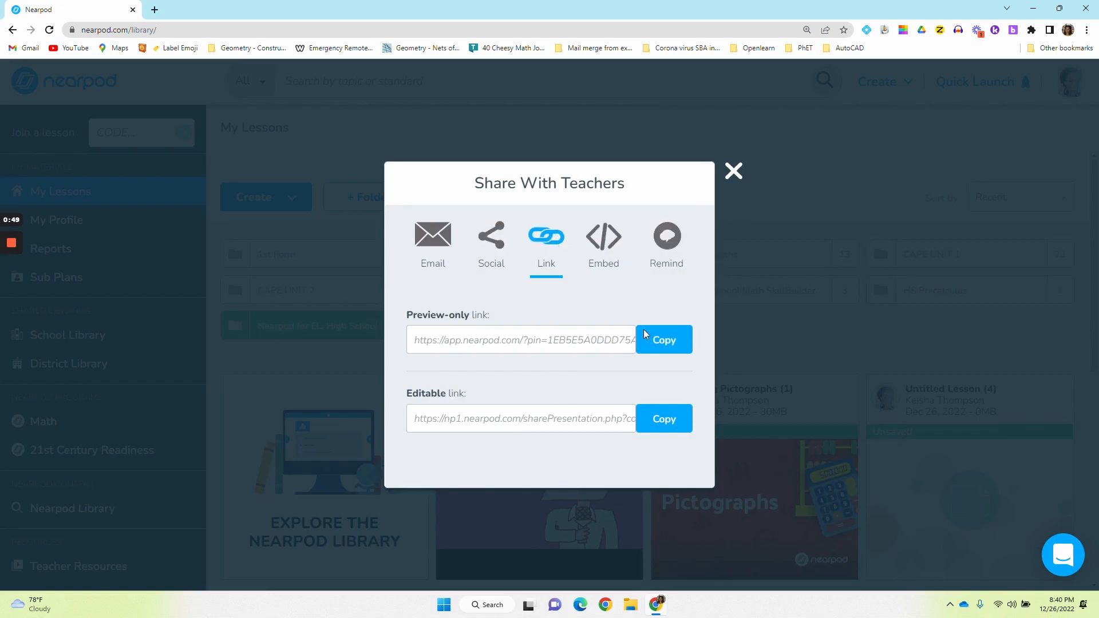
click(639, 346)
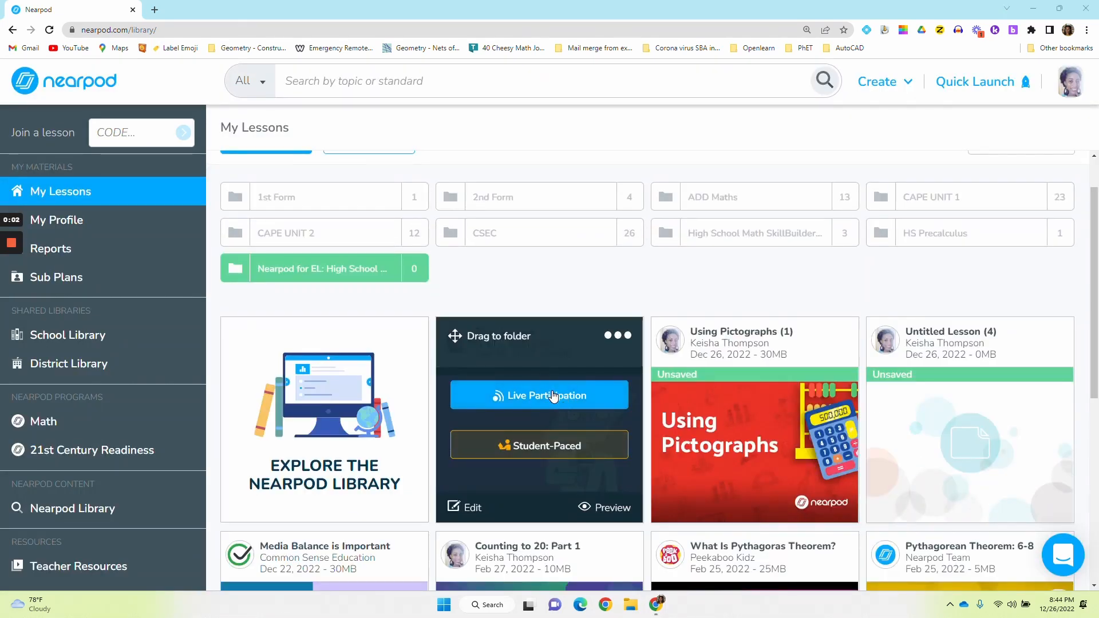
- Launch "First lessons" in Live Participation mode and turn on the Co-Teacher Link for the session
click(553, 395)
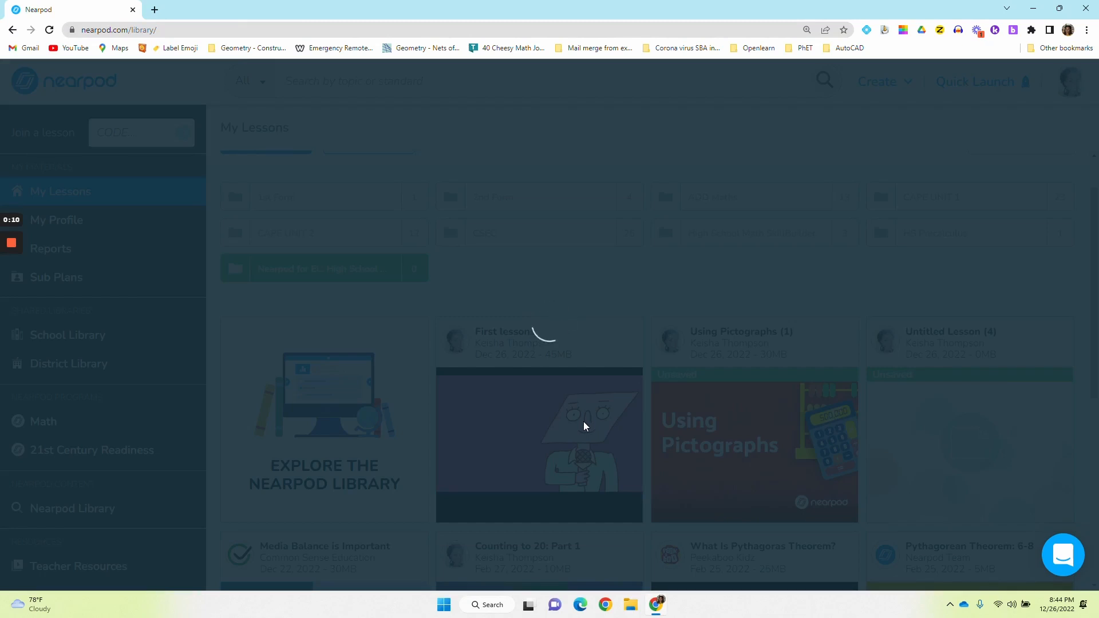
mouse_move(8, 251)
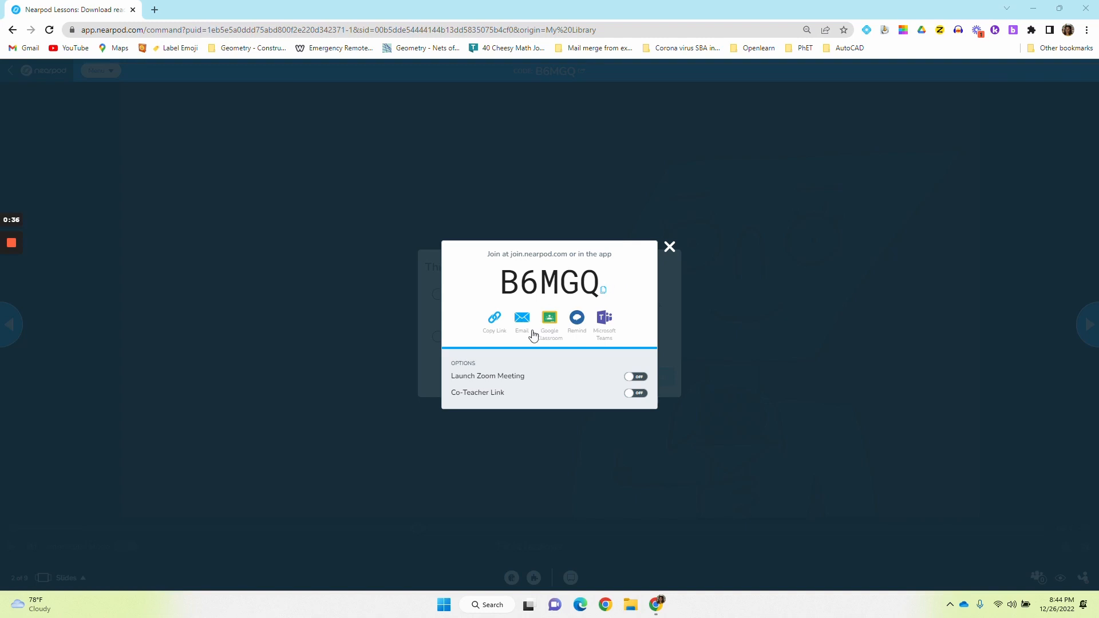
click(640, 395)
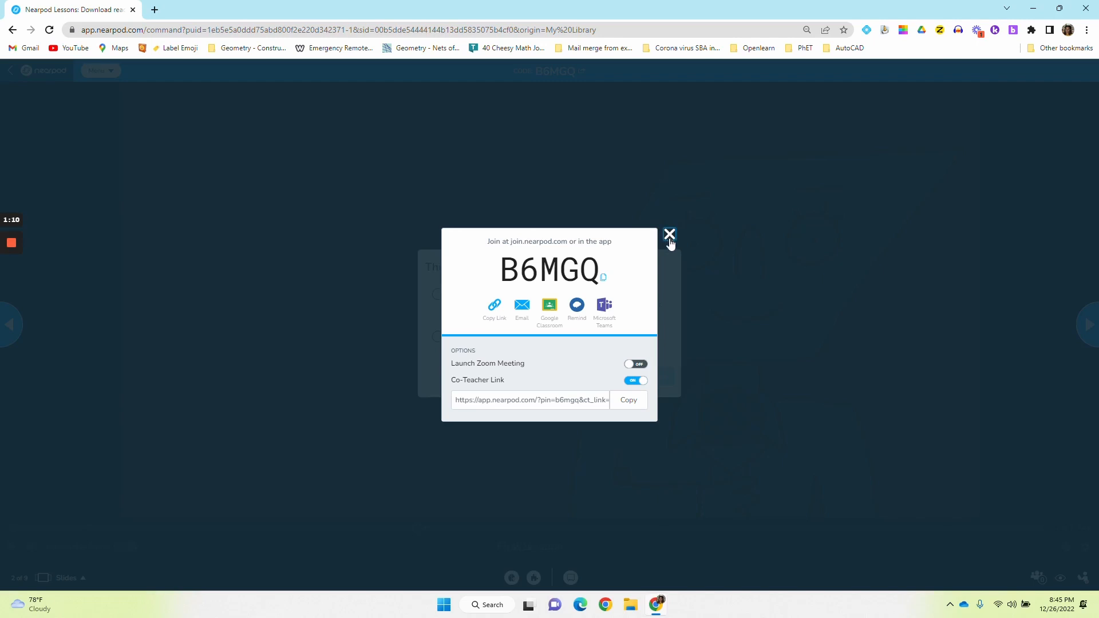
mouse_move(10, 242)
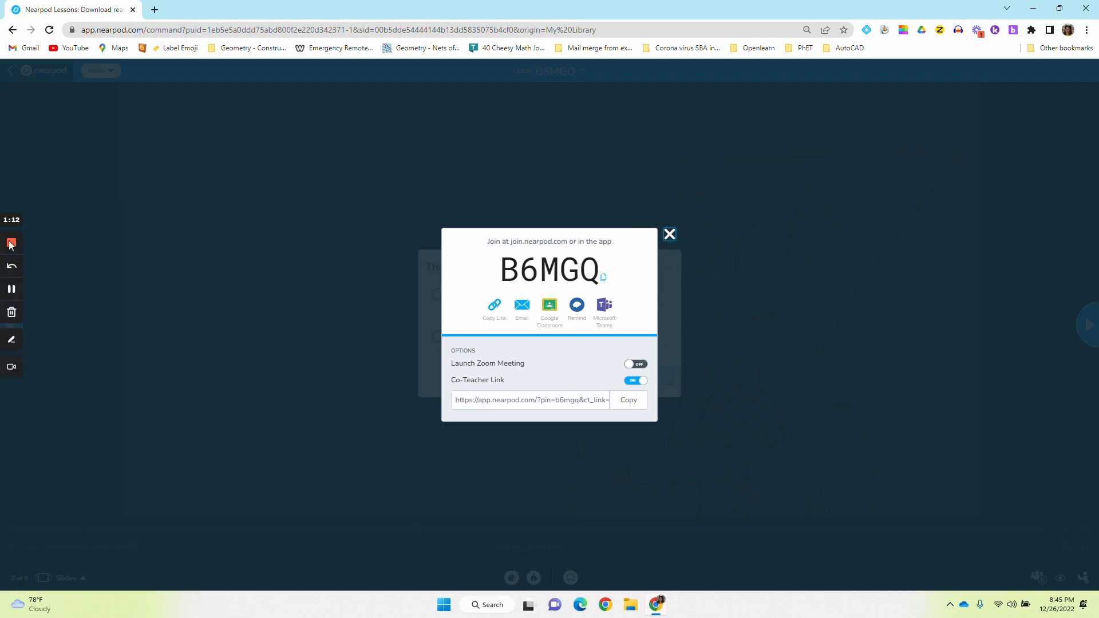
click(11, 290)
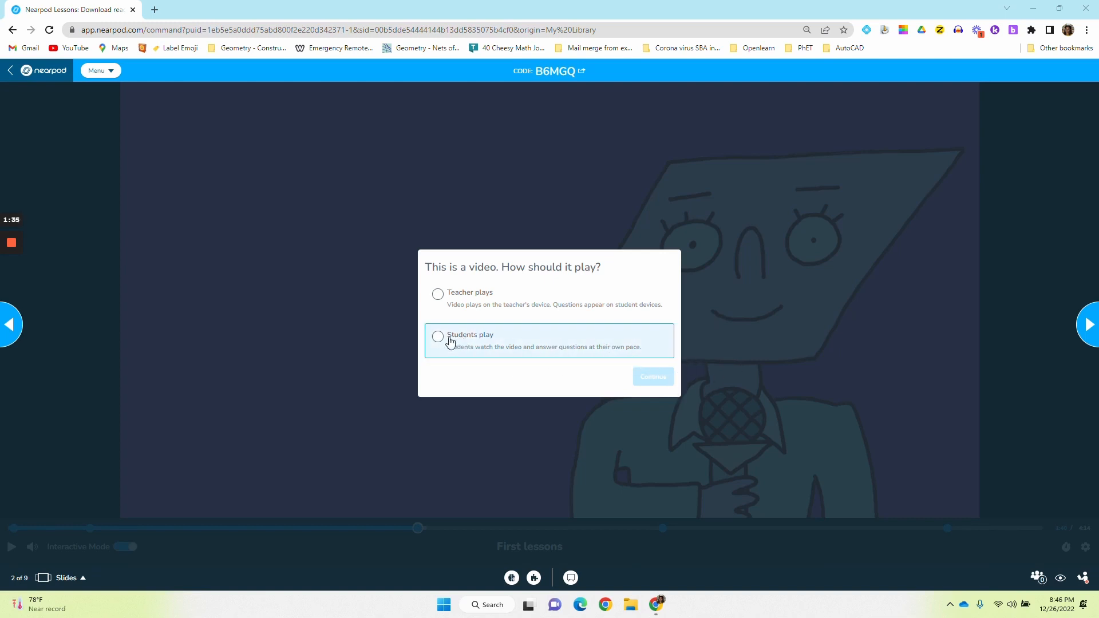
- Set the video to Teacher plays and go through its first four interactive questions on the timeline
click(437, 297)
click(654, 379)
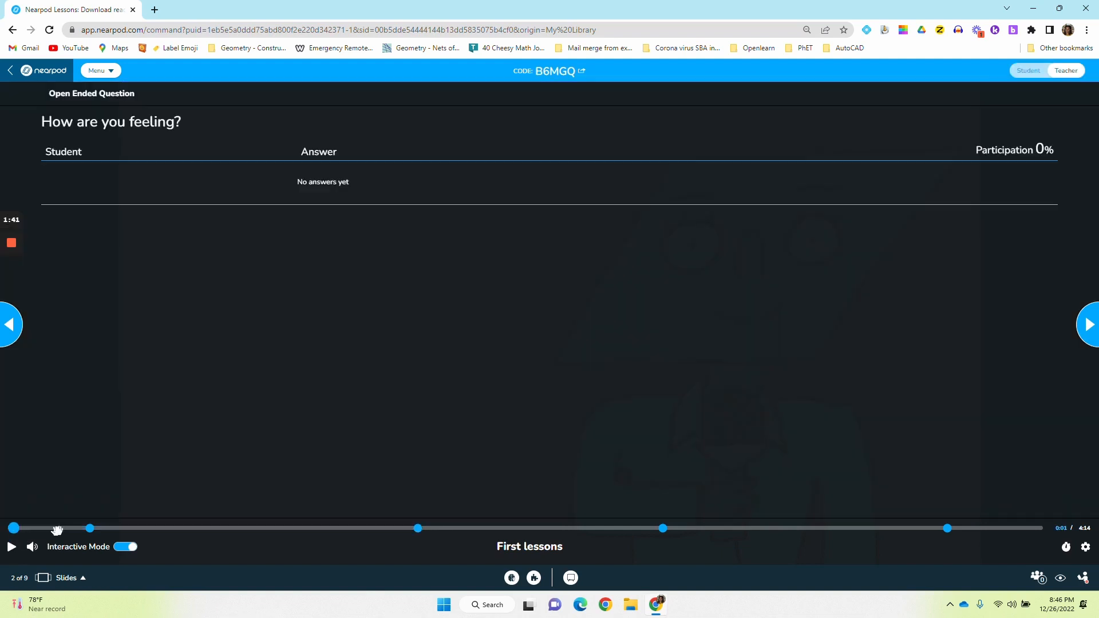
click(13, 528)
click(91, 528)
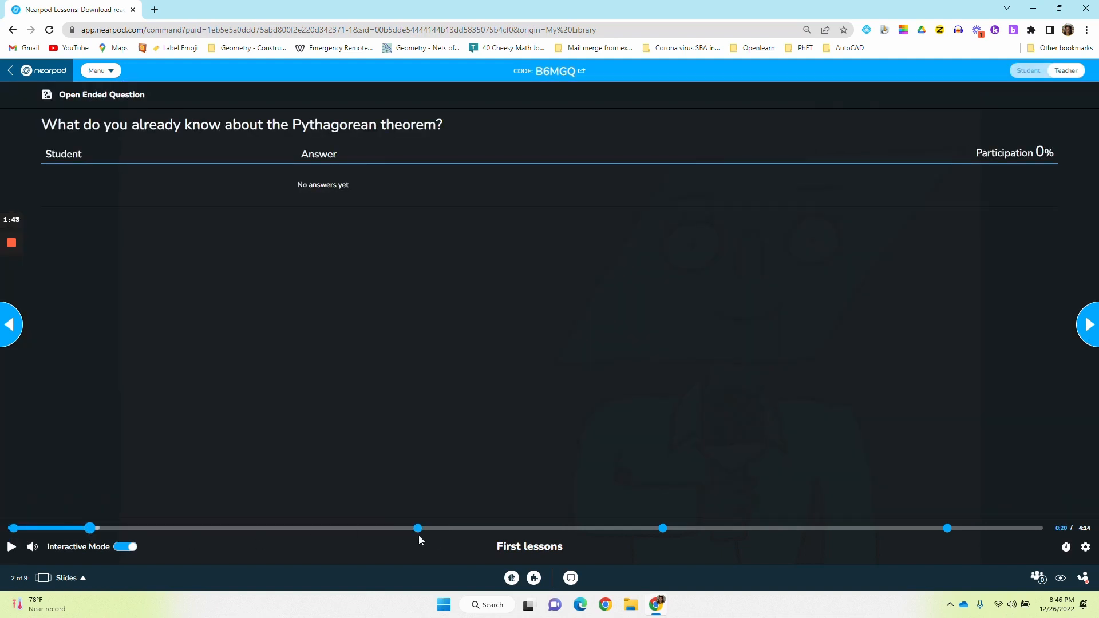
click(418, 529)
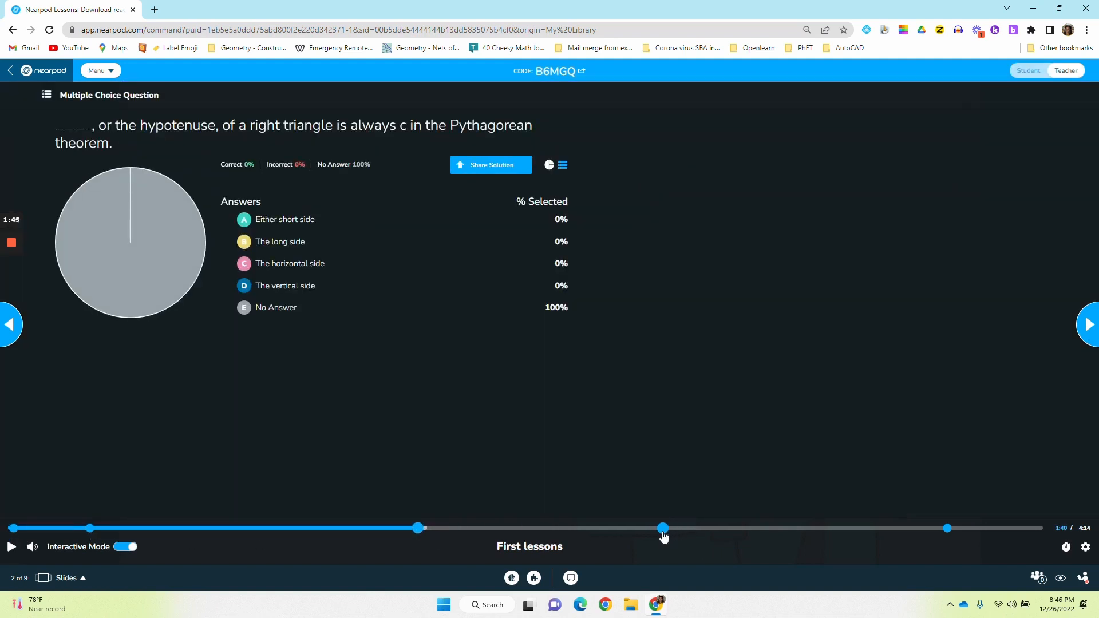
click(663, 528)
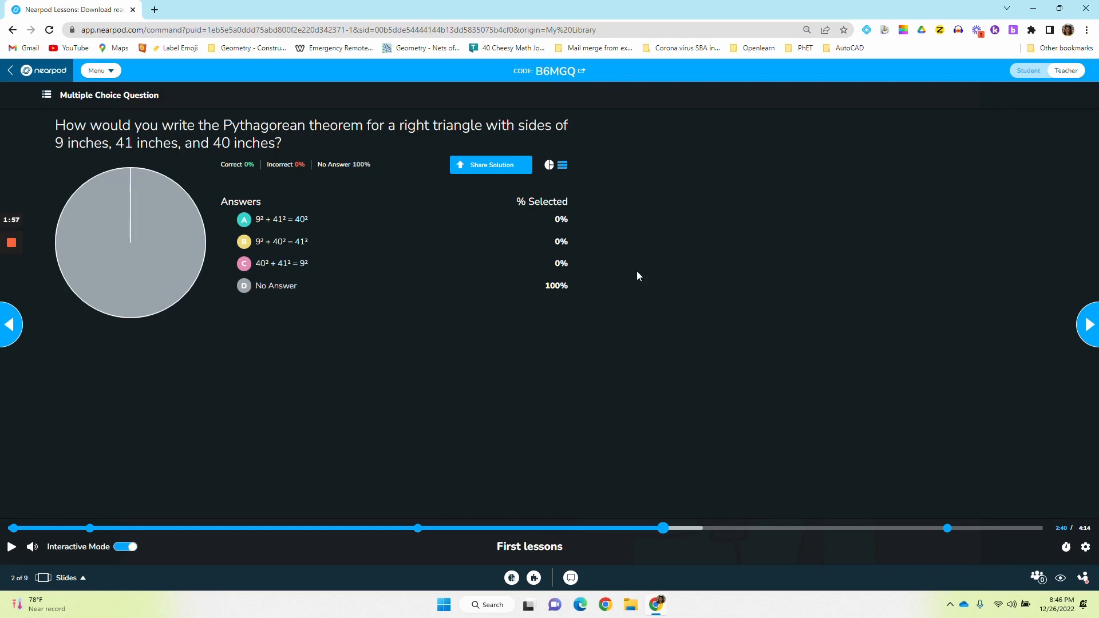
- Compare the student and teacher views of the 9, 41 and 40 inches question, ending on the student view
click(1065, 74)
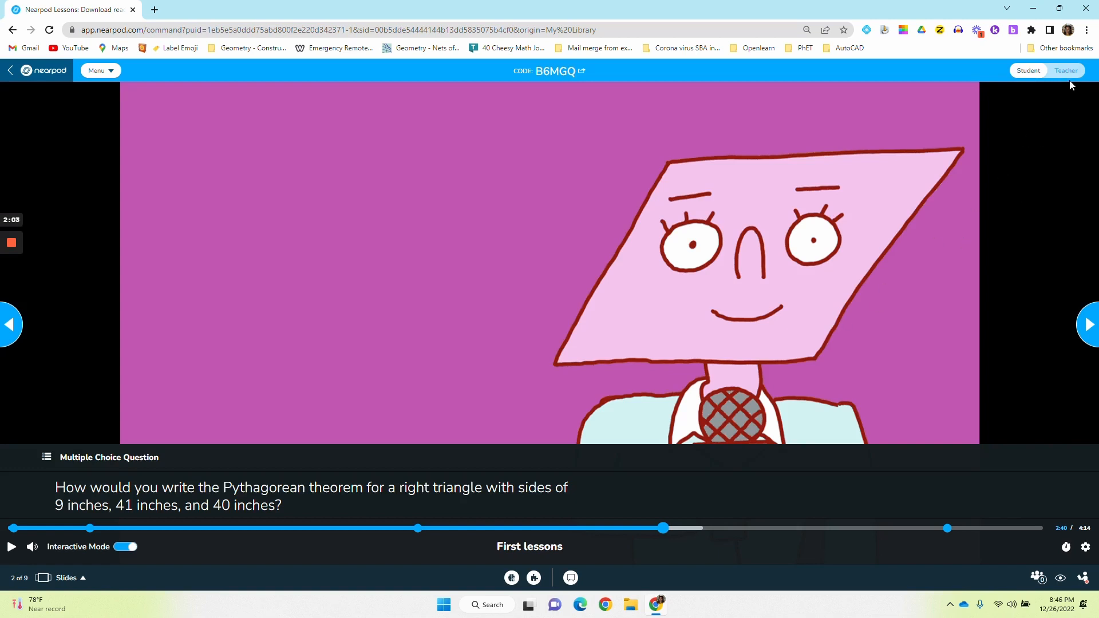
click(1070, 72)
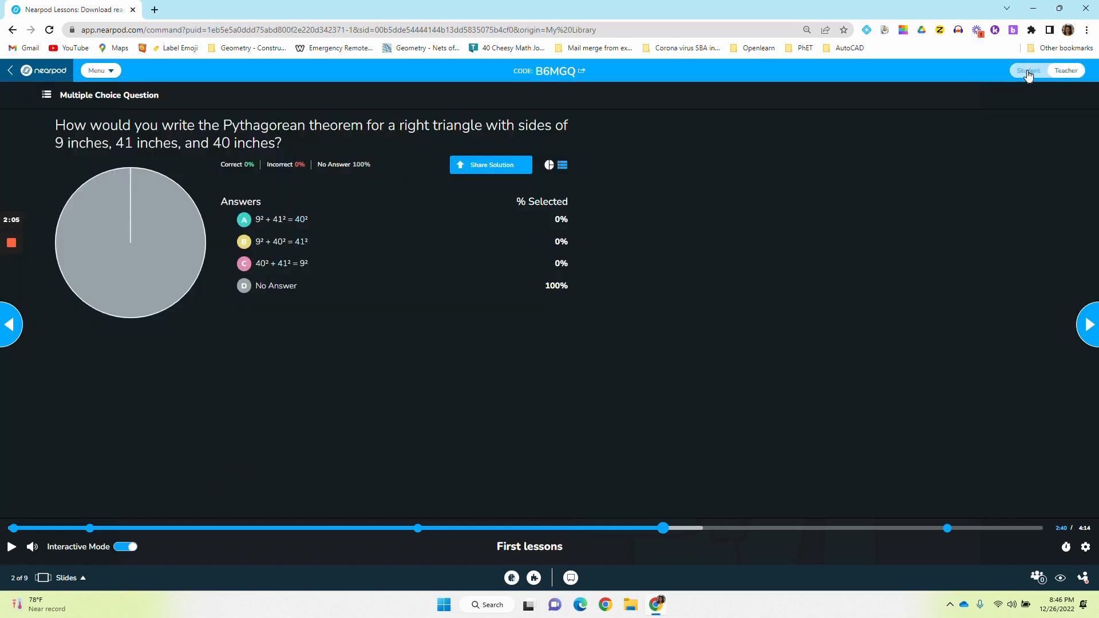
click(1029, 72)
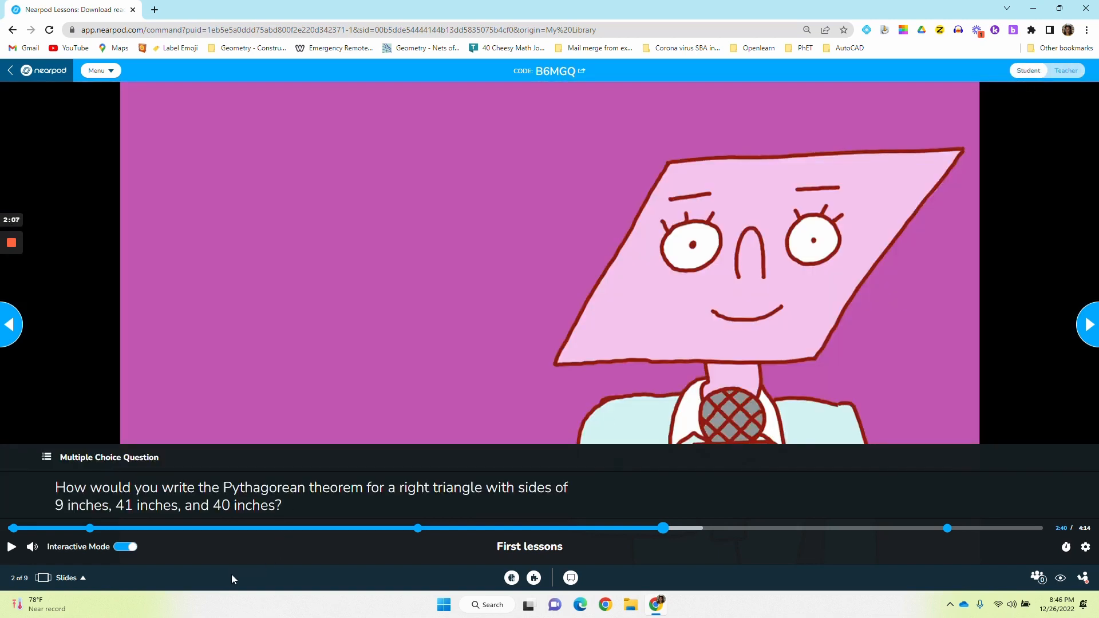
click(12, 290)
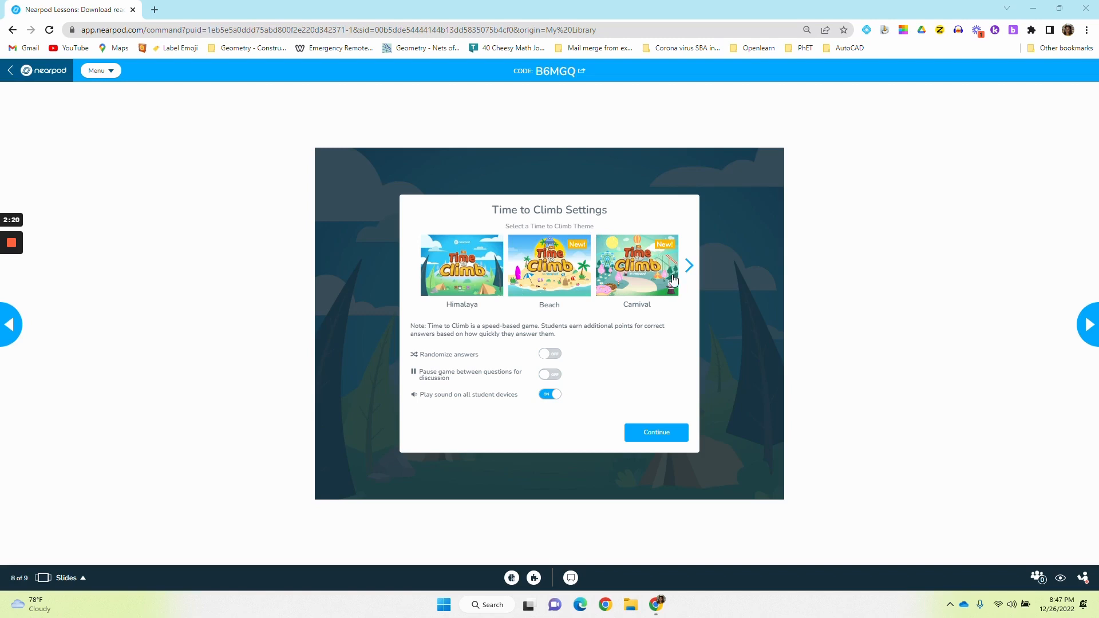
- Configure Time to Climb with the Carnival theme, randomized answers, pauses between questions and student sound off, and continue
click(650, 276)
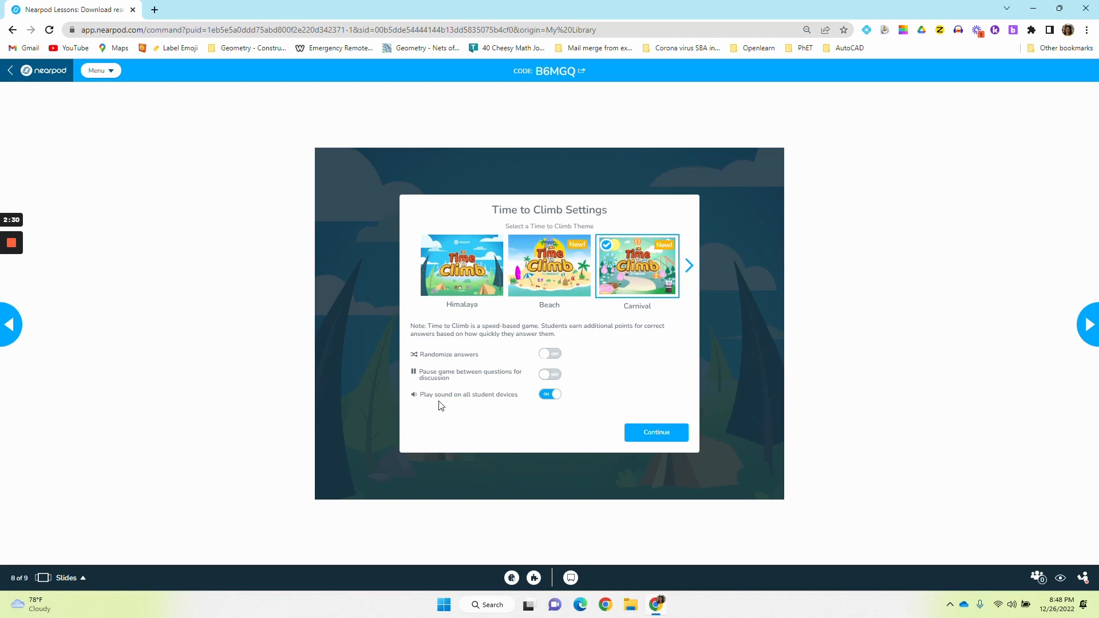
click(544, 400)
click(559, 358)
click(555, 381)
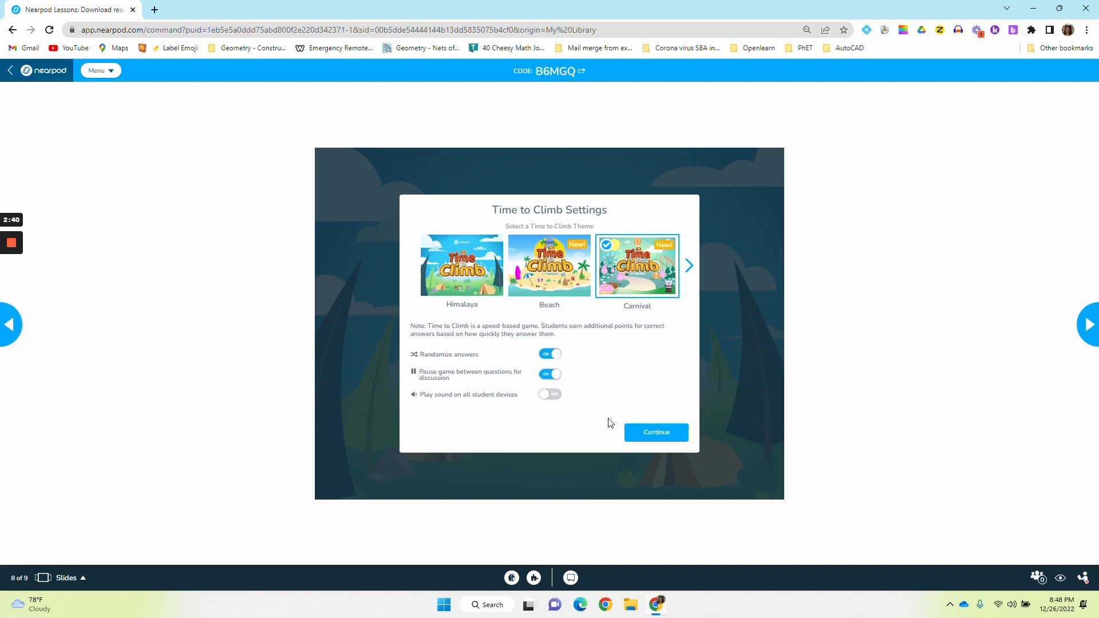
click(665, 435)
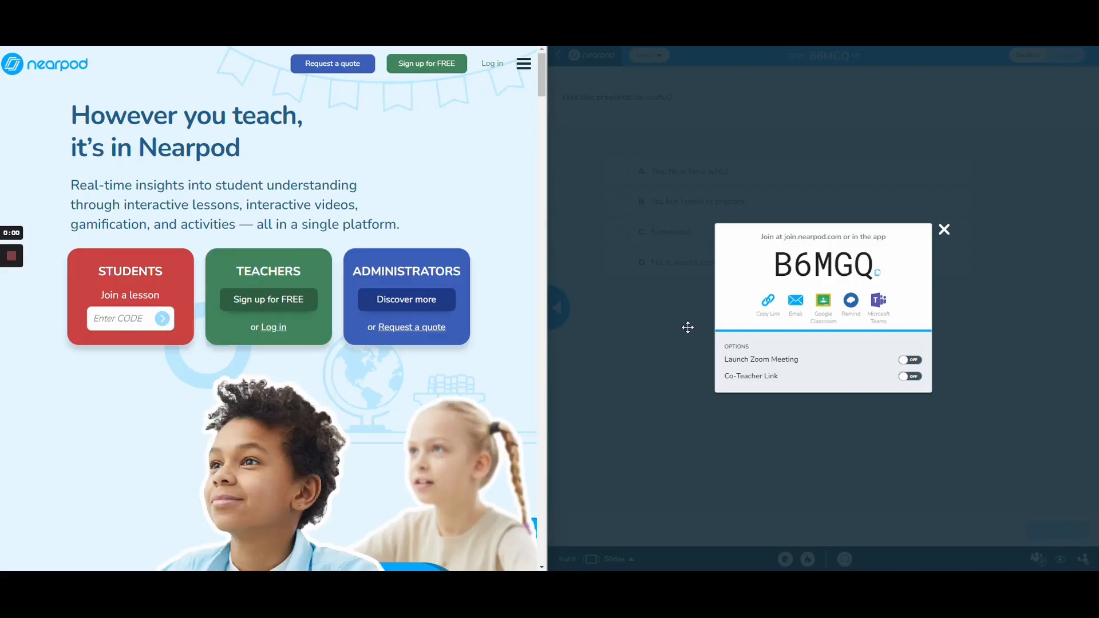
- Copy the live lesson's join code, submit it in the Students field on the Nearpod home page, and close the code window
click(877, 276)
click(126, 318)
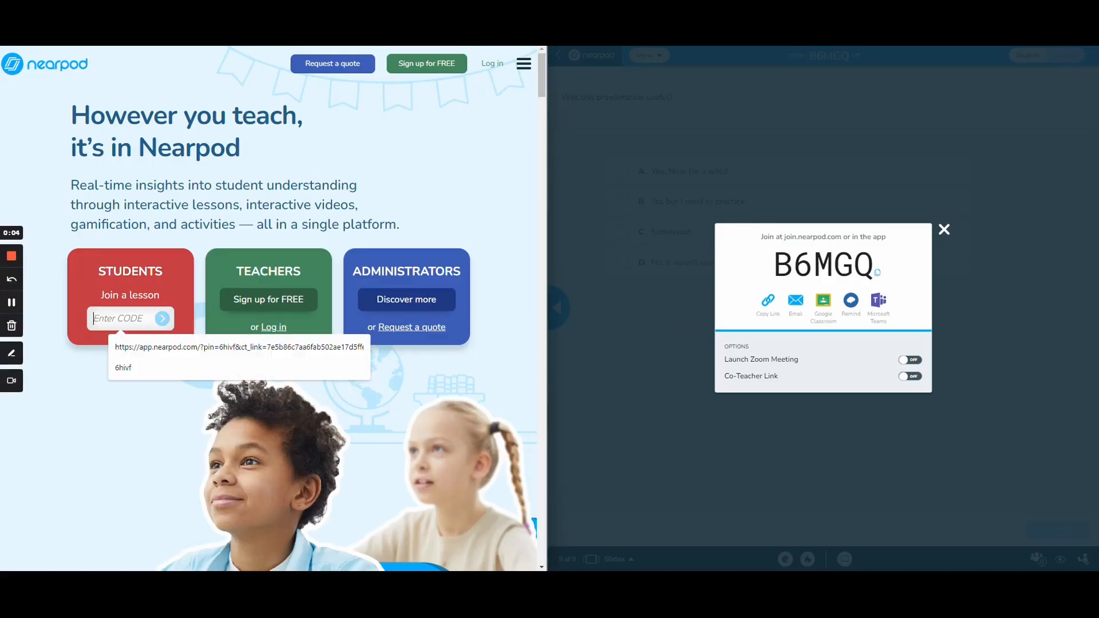
right_click(109, 316)
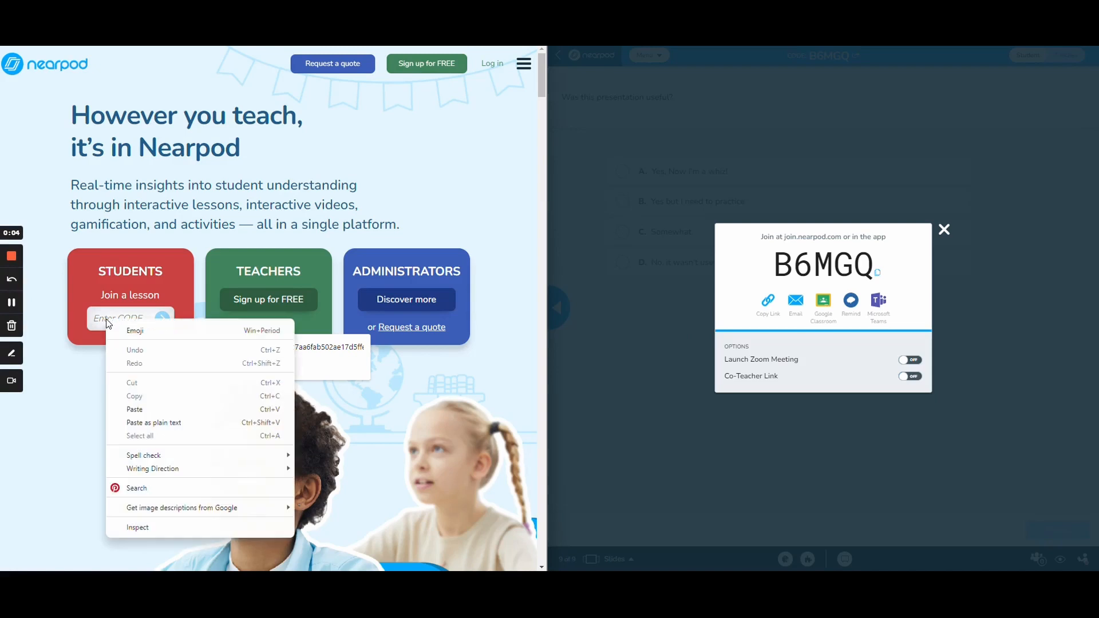
click(143, 411)
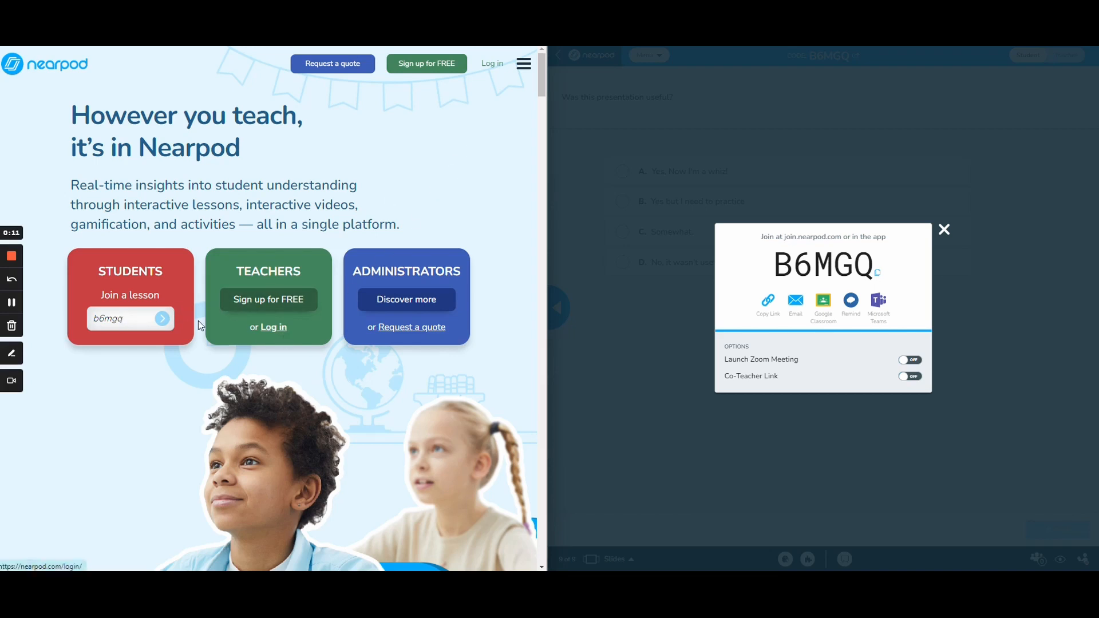
click(162, 319)
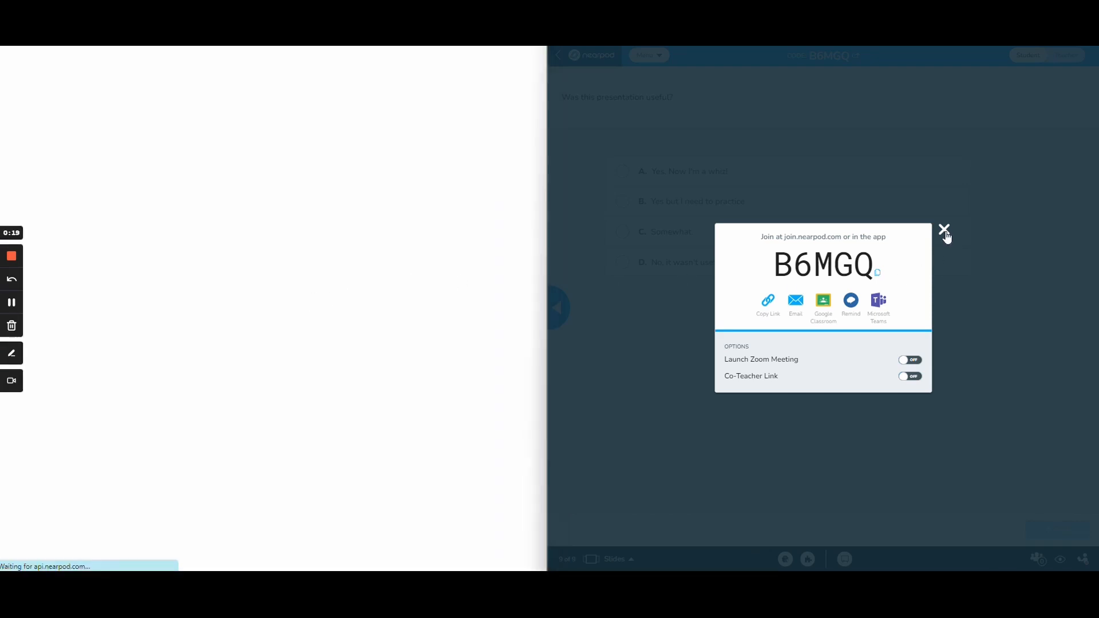
click(945, 231)
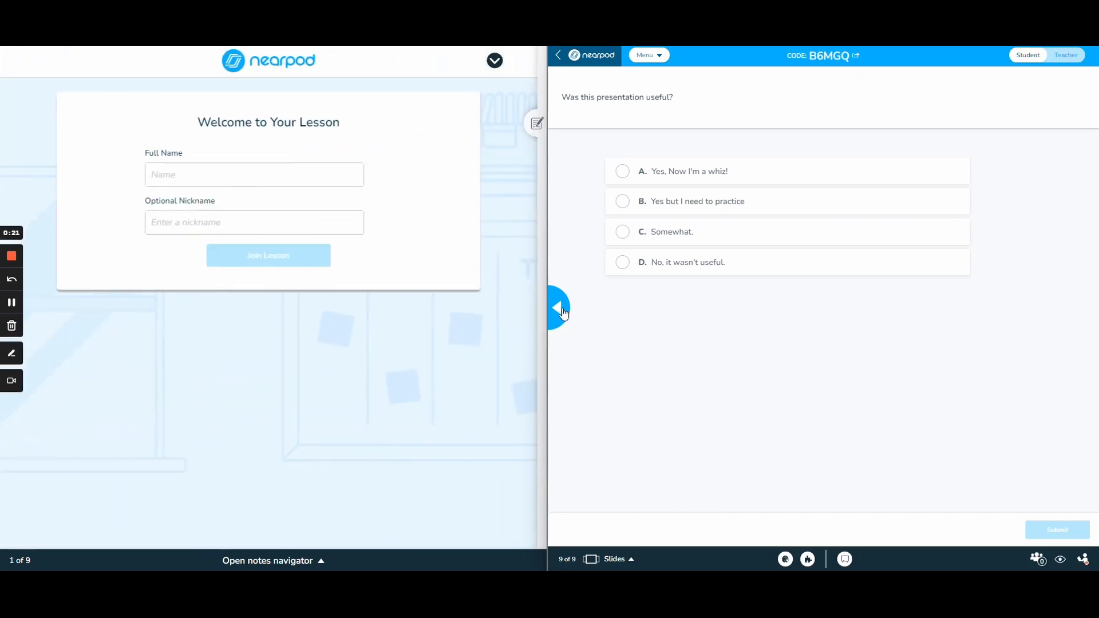
- Enter the student's full name and join the lesson
click(208, 179)
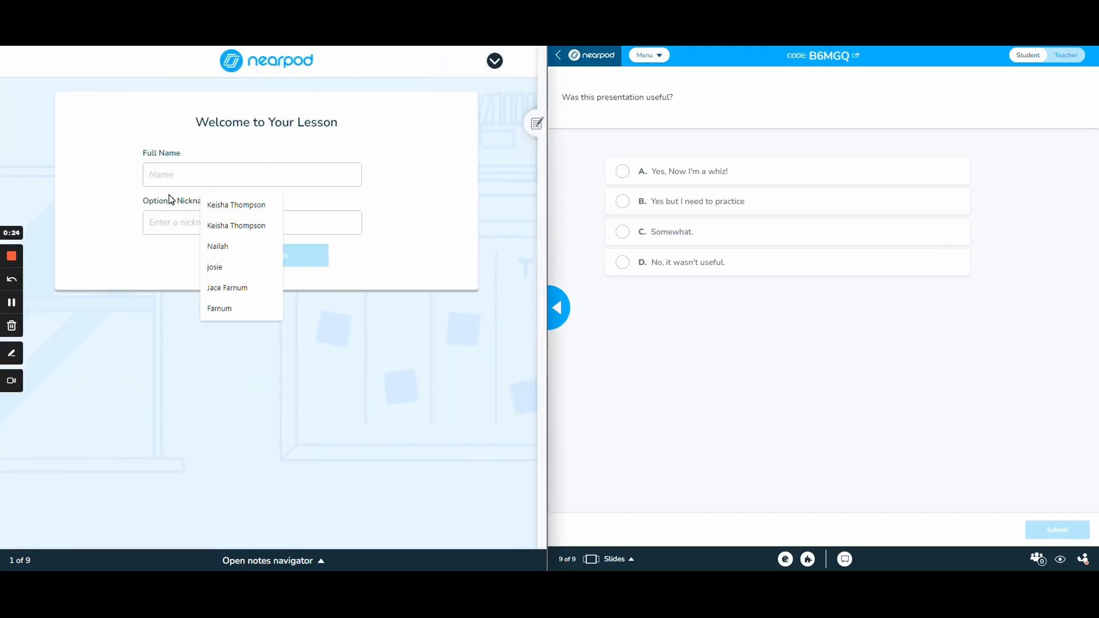
click(259, 209)
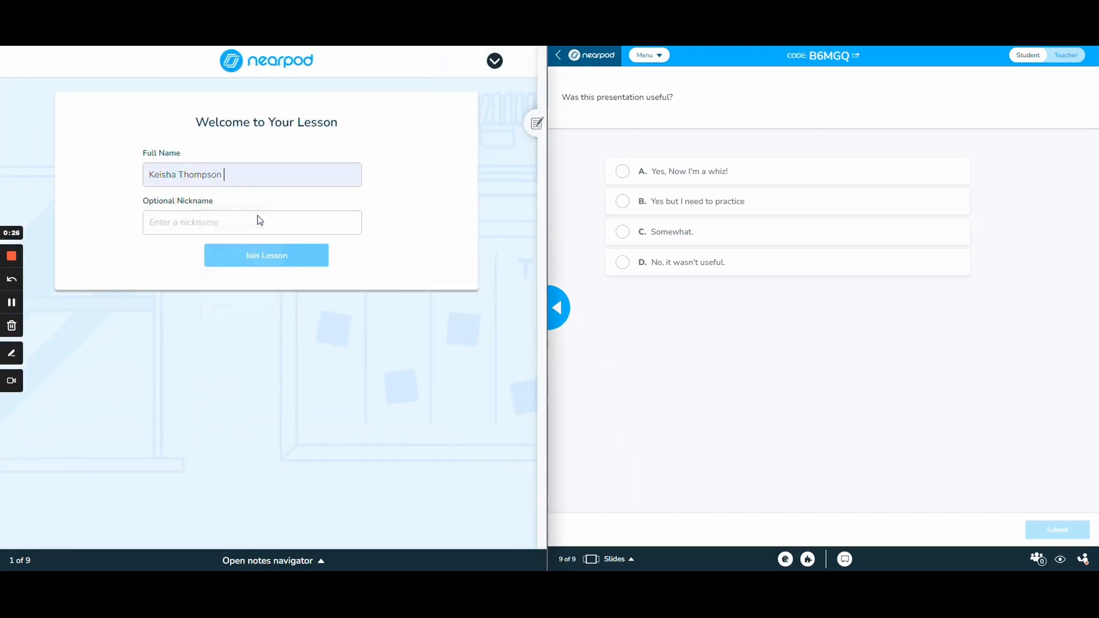
click(276, 258)
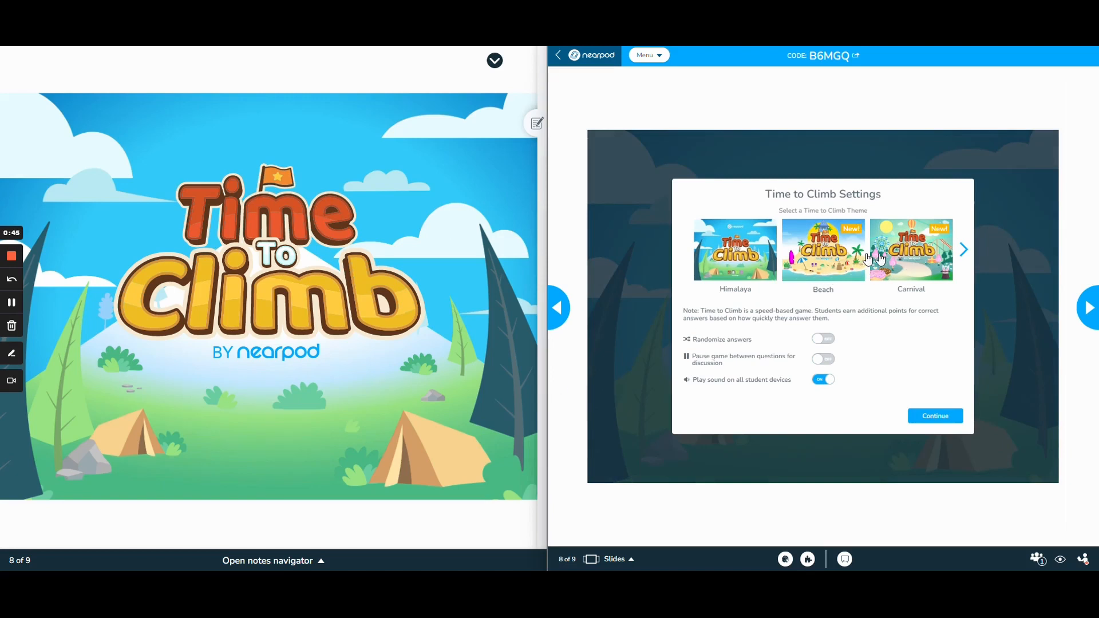
- Choose the Carnival theme for Time to Climb, randomize answers, pause between questions, turn student sound off and continue
click(918, 259)
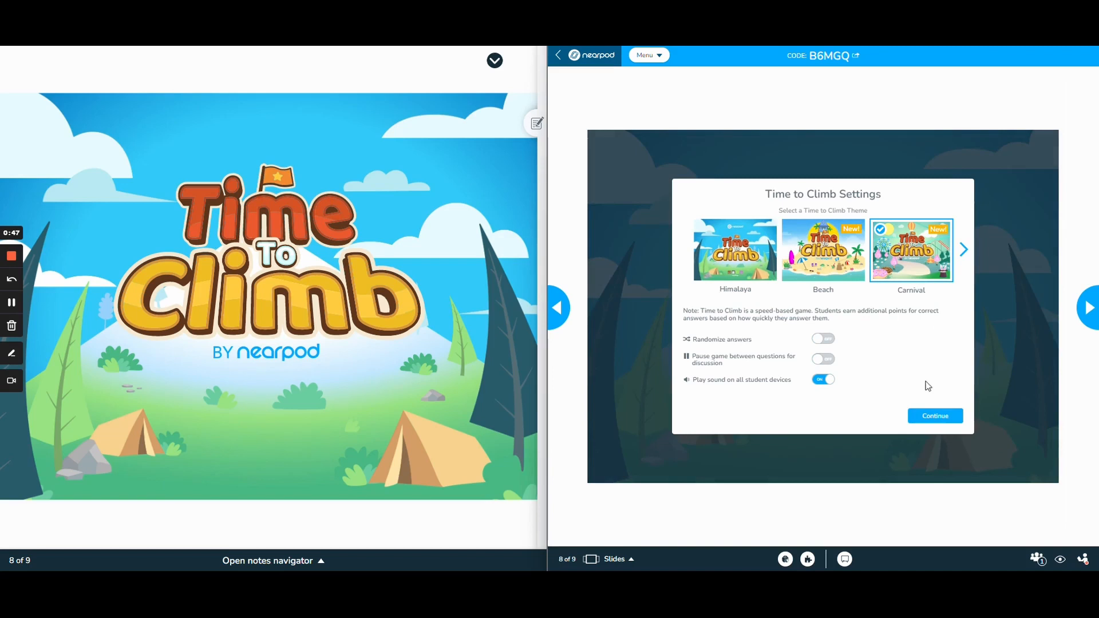
click(826, 340)
click(831, 361)
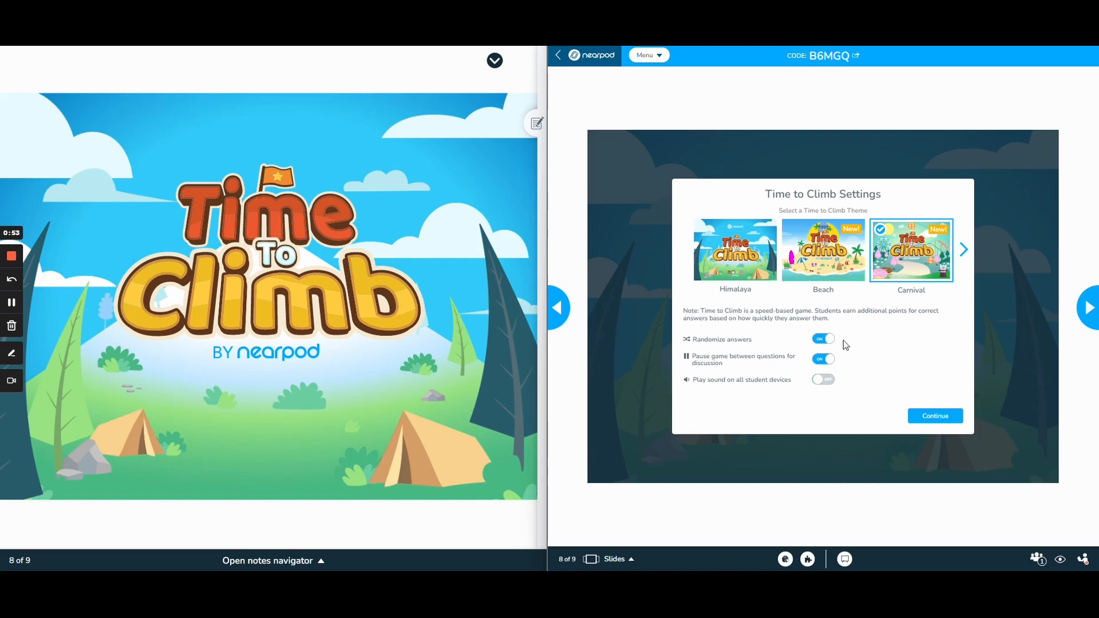
click(946, 421)
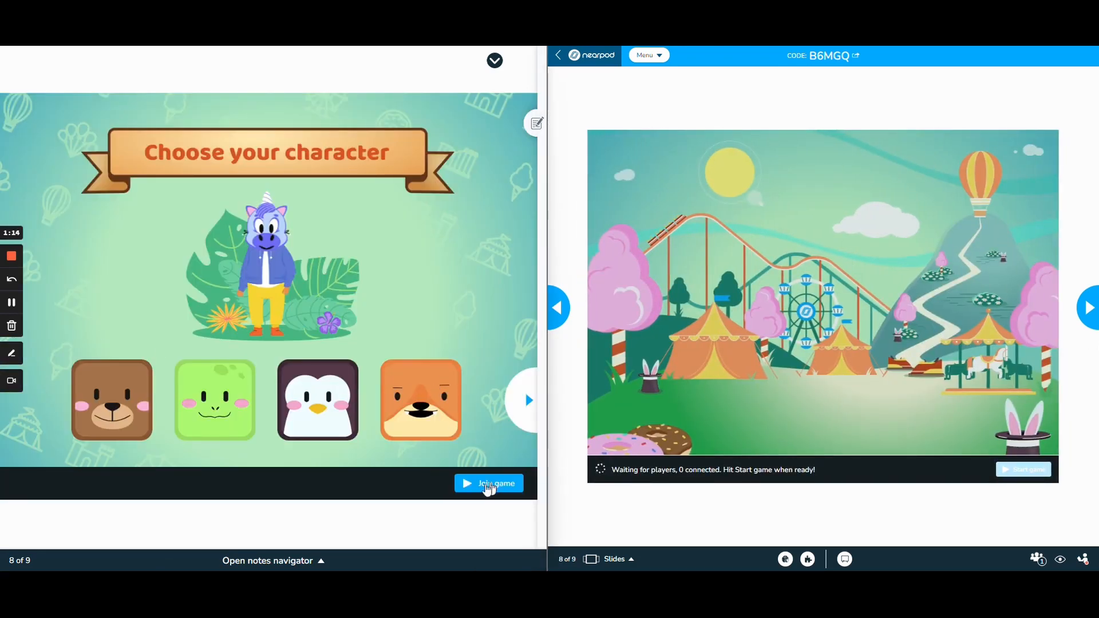
- Join the Time to Climb game as the student with the purple unicorn character and start it as the teacher
click(492, 487)
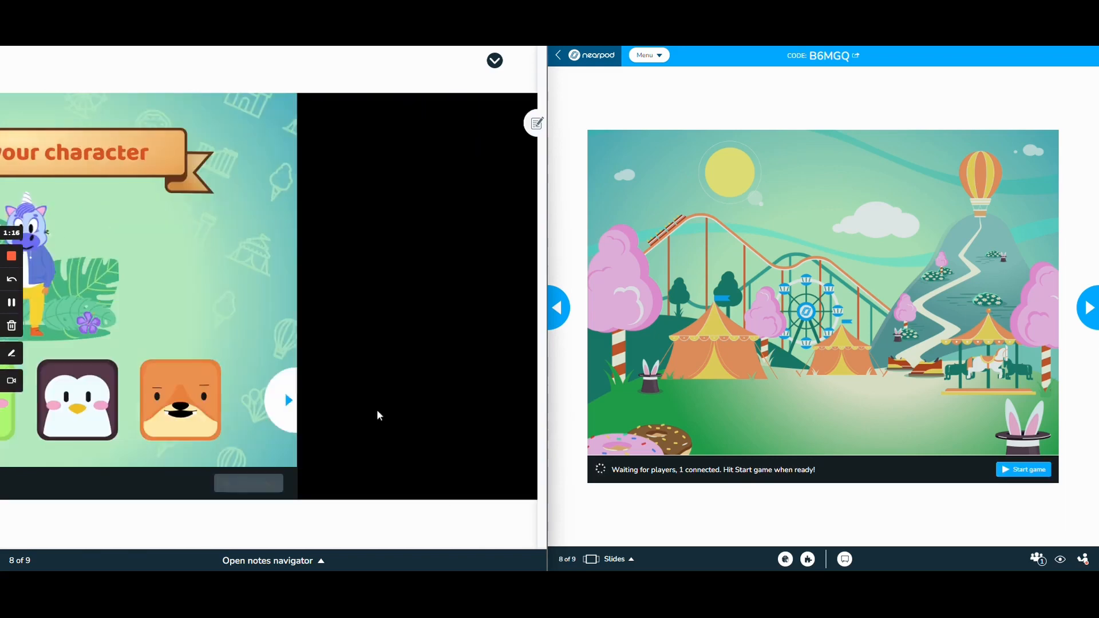
click(1027, 474)
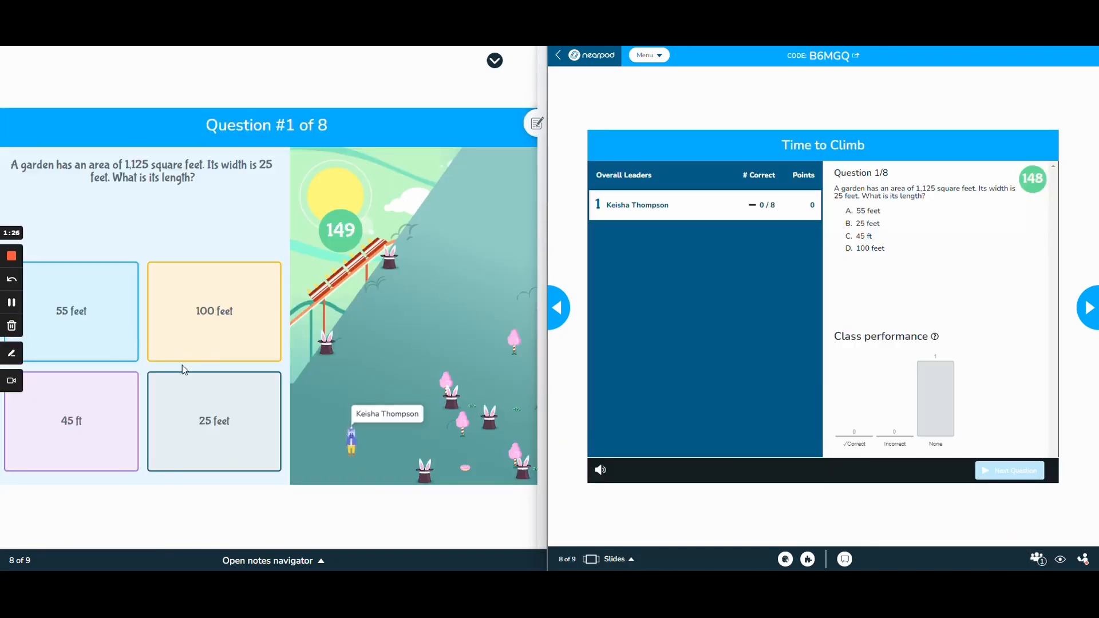
- Answer the garden question with 45 ft as the student, advance to question 2 and mute the game on the teacher side
click(90, 431)
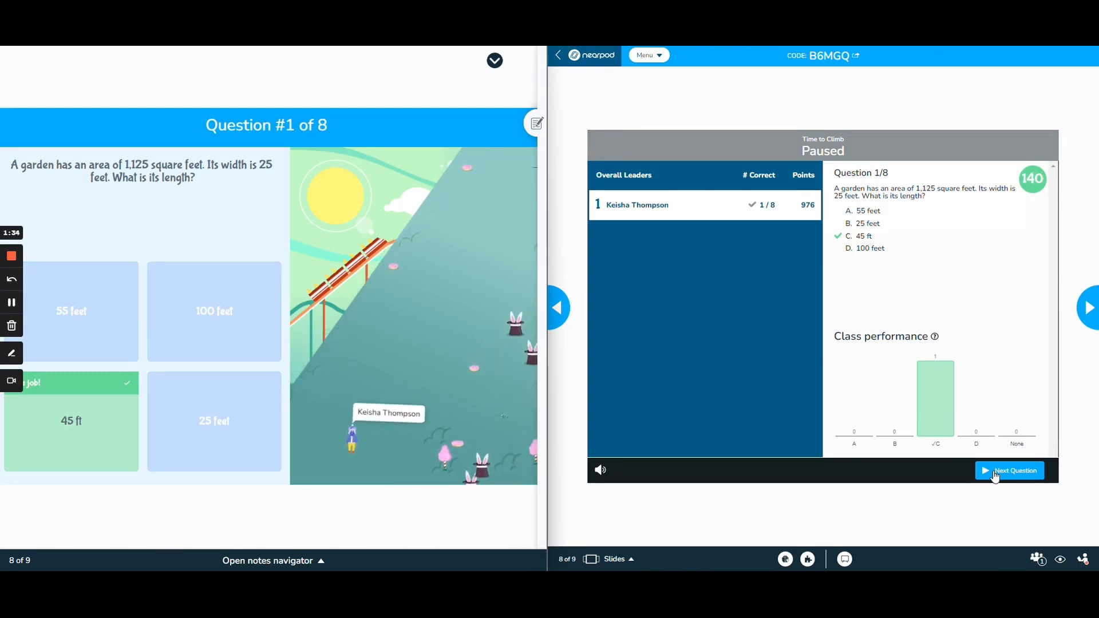
click(995, 475)
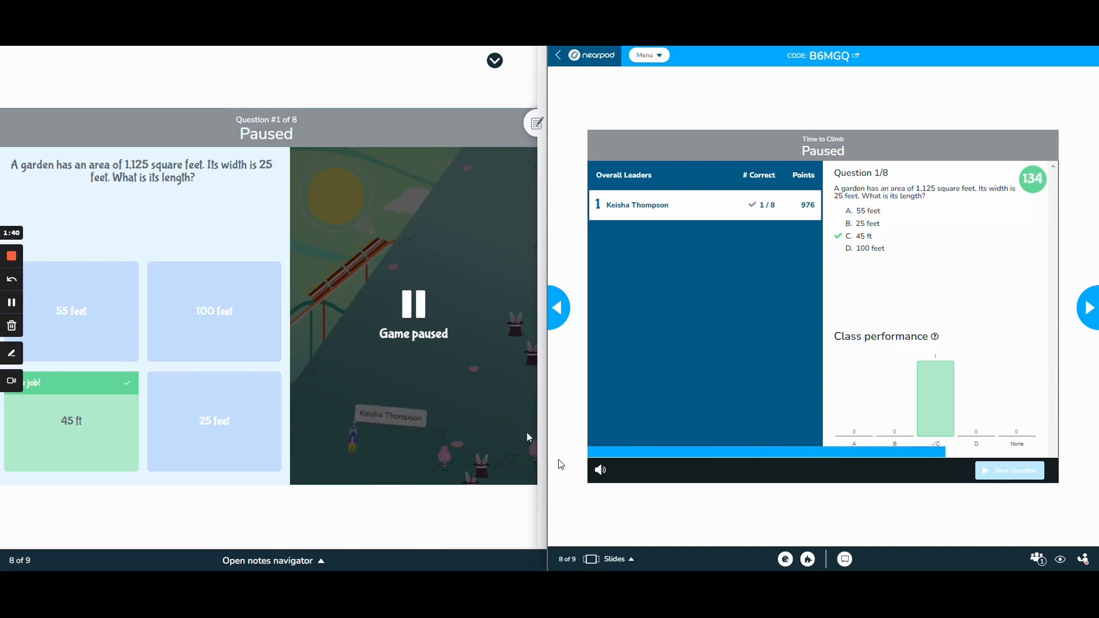
click(601, 472)
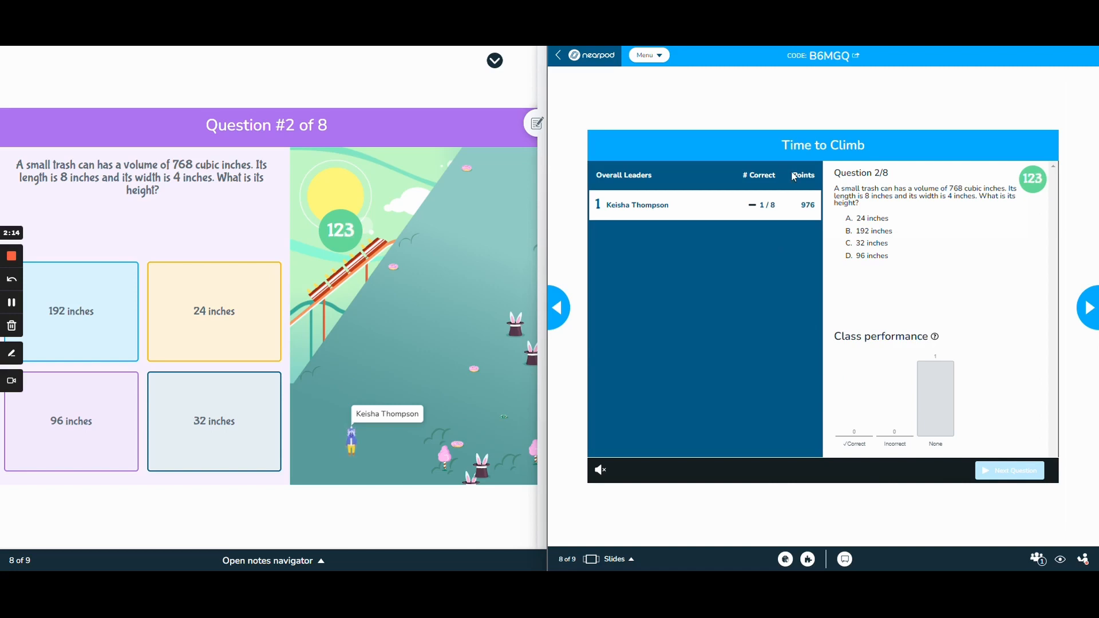
click(808, 560)
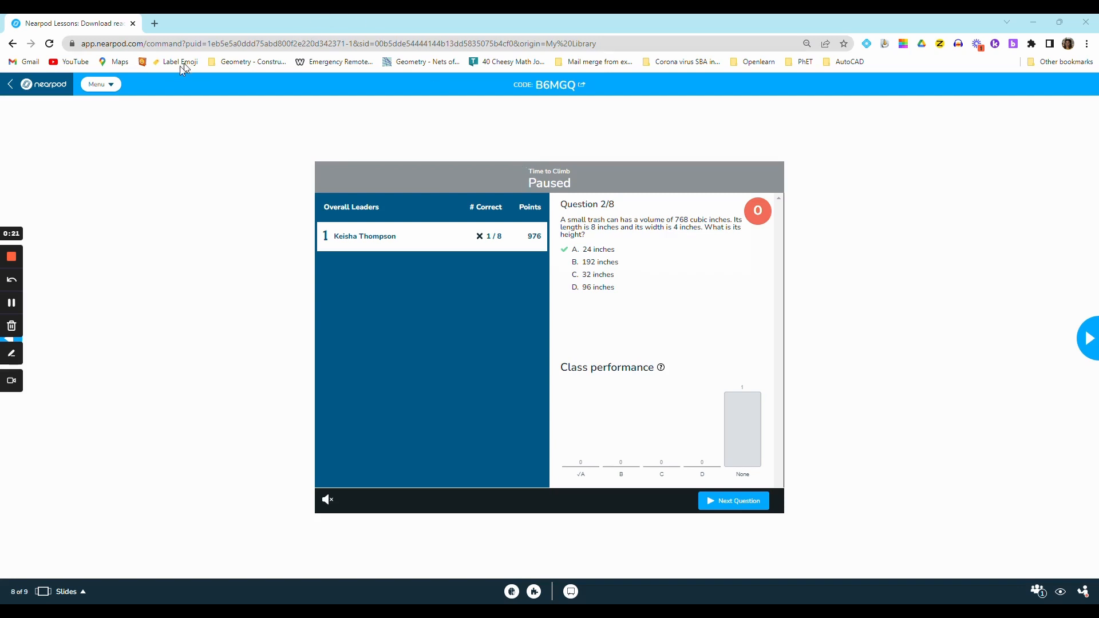
- Open the live session's emailed assessment report request and close its confirmation dialog
click(106, 87)
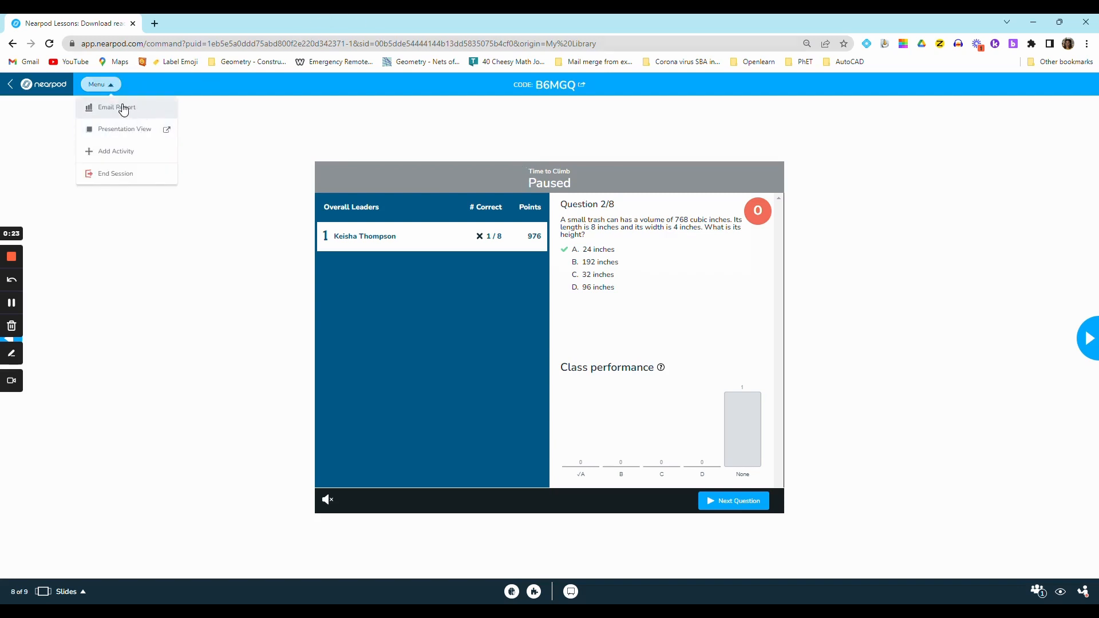
click(122, 108)
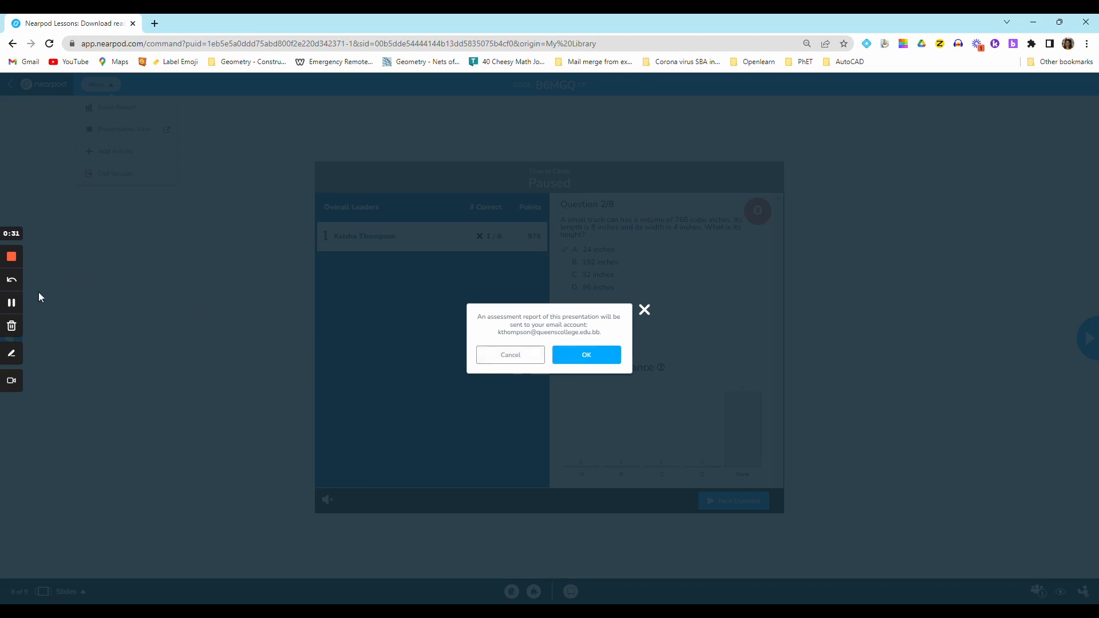
click(11, 303)
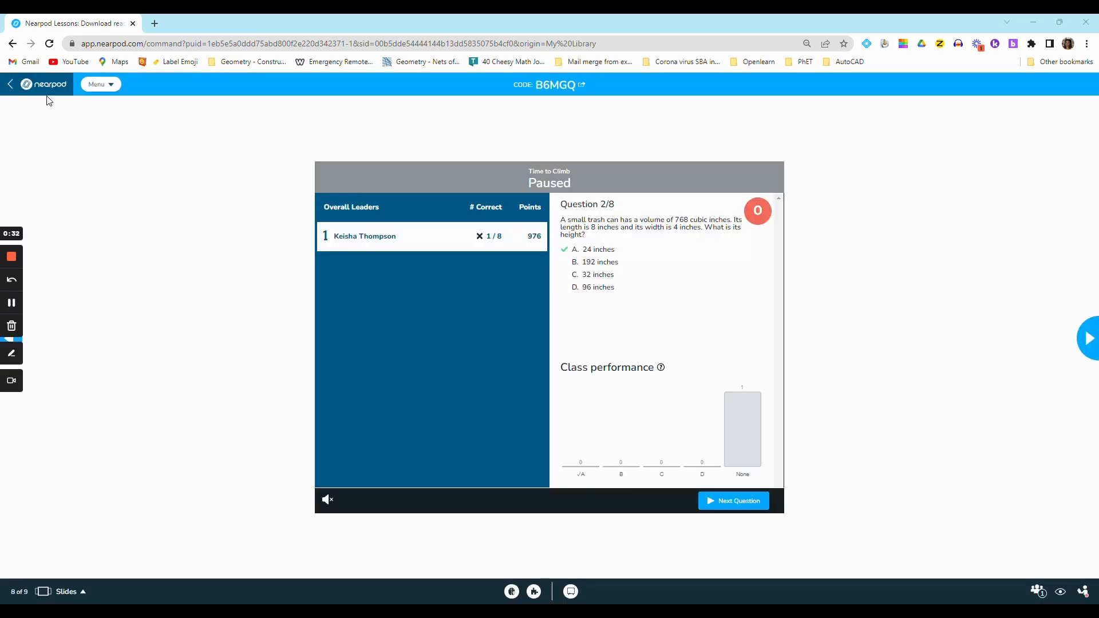
- Exit the live session and return to the lesson library
click(48, 92)
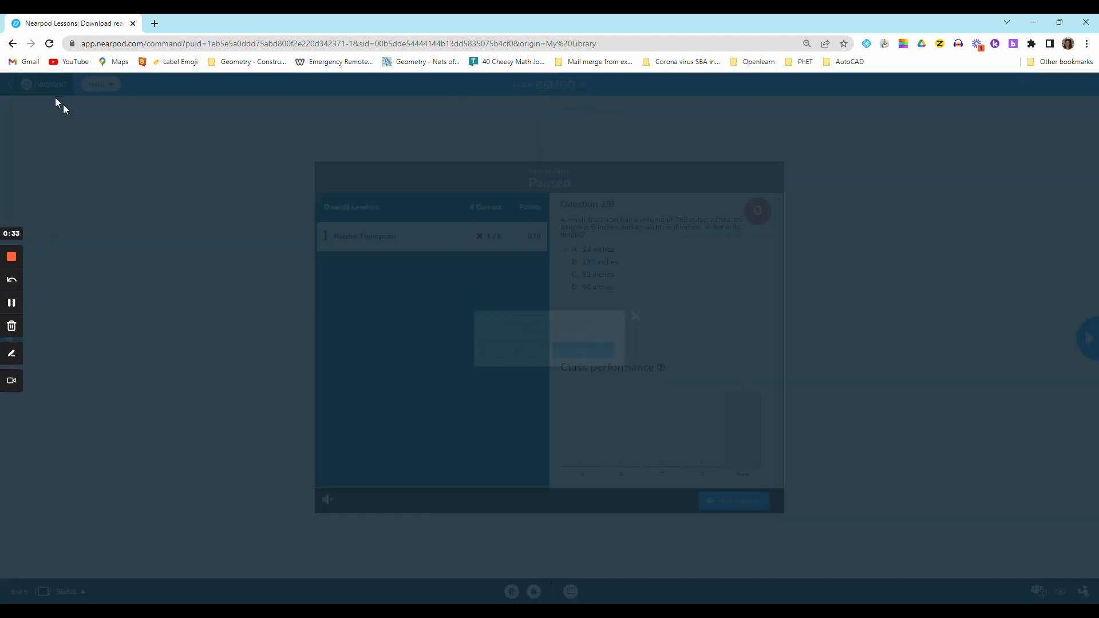
click(571, 351)
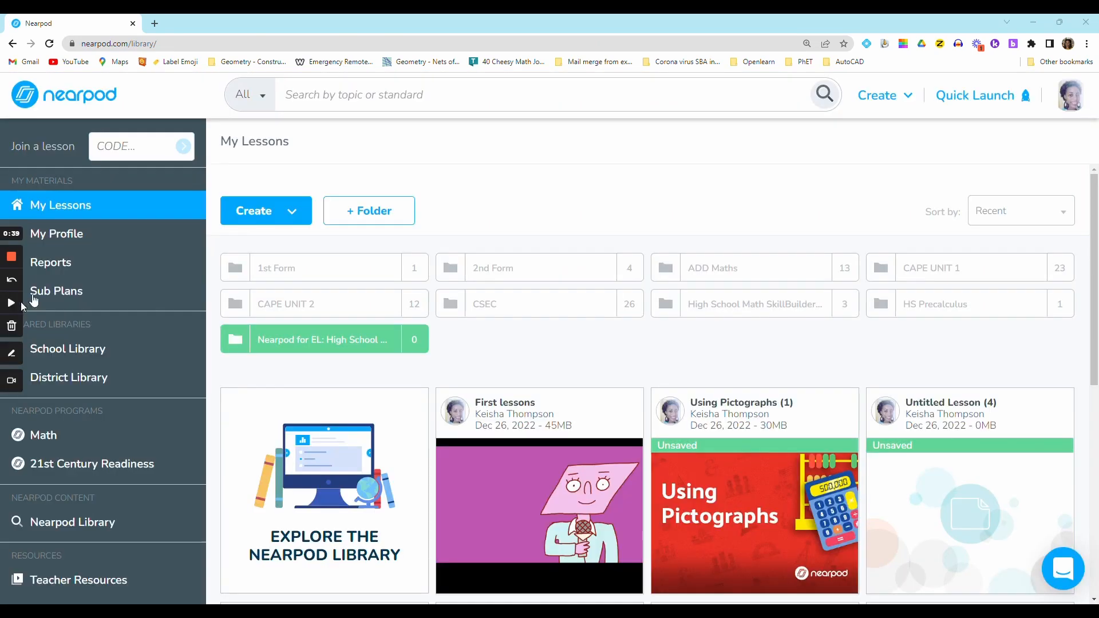
- Open the First lessons report for the Dec 26, 2022 @8:44 pm session and view its activity and student reports
click(80, 279)
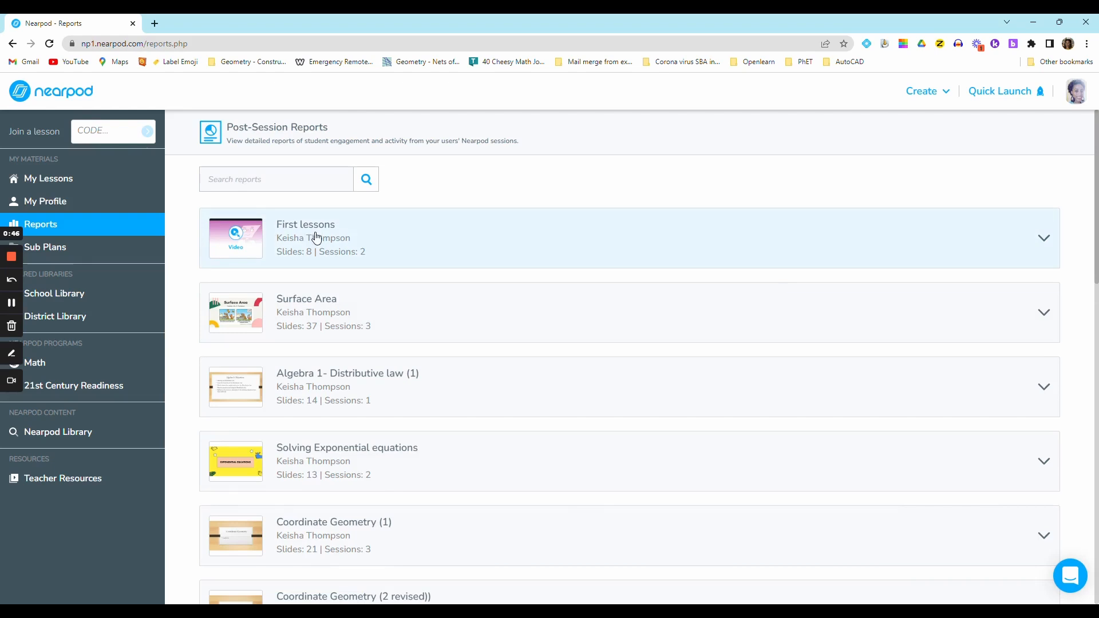
click(350, 239)
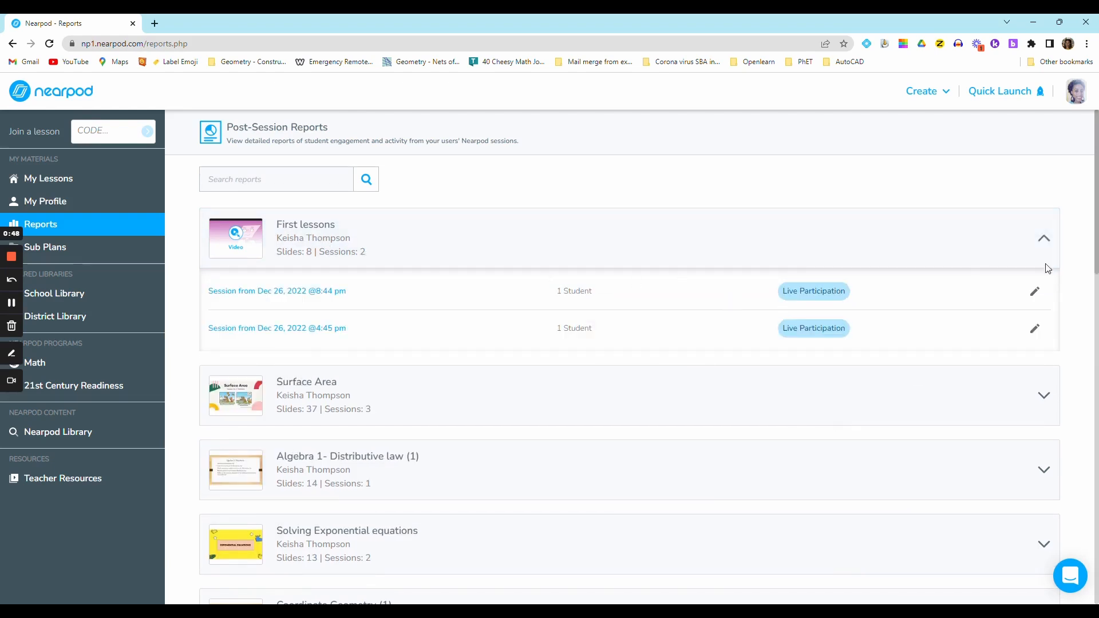
click(295, 292)
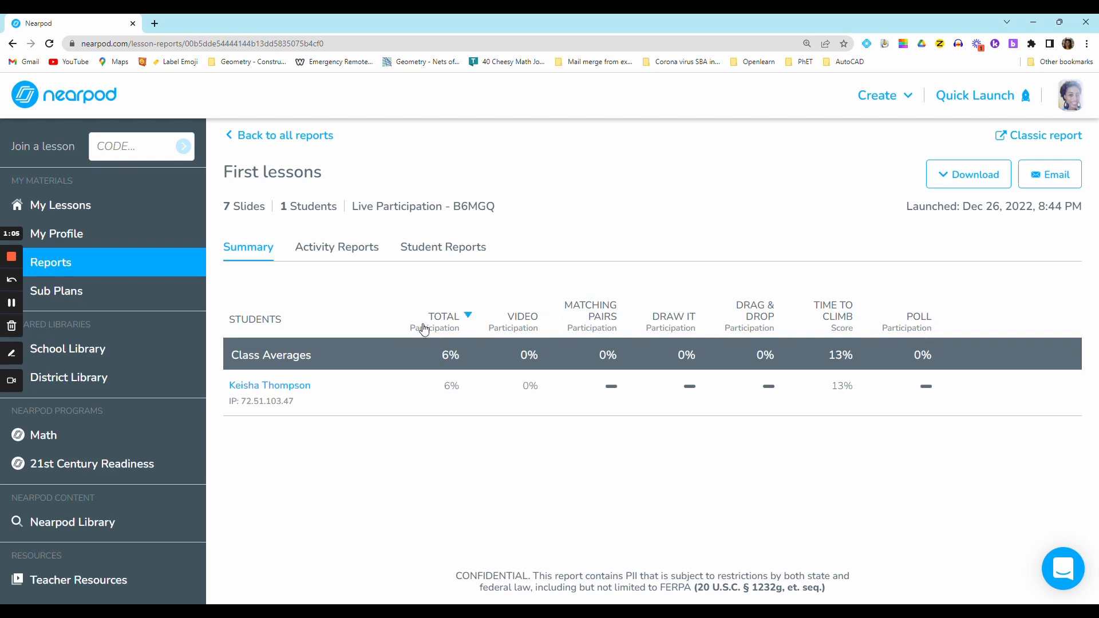
click(345, 248)
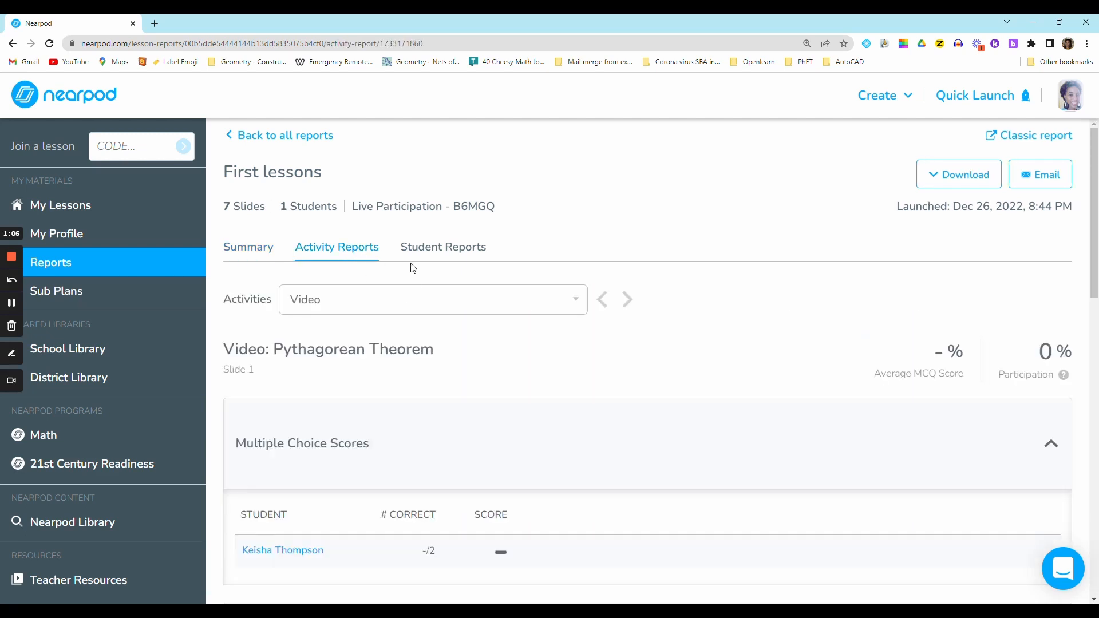
click(464, 256)
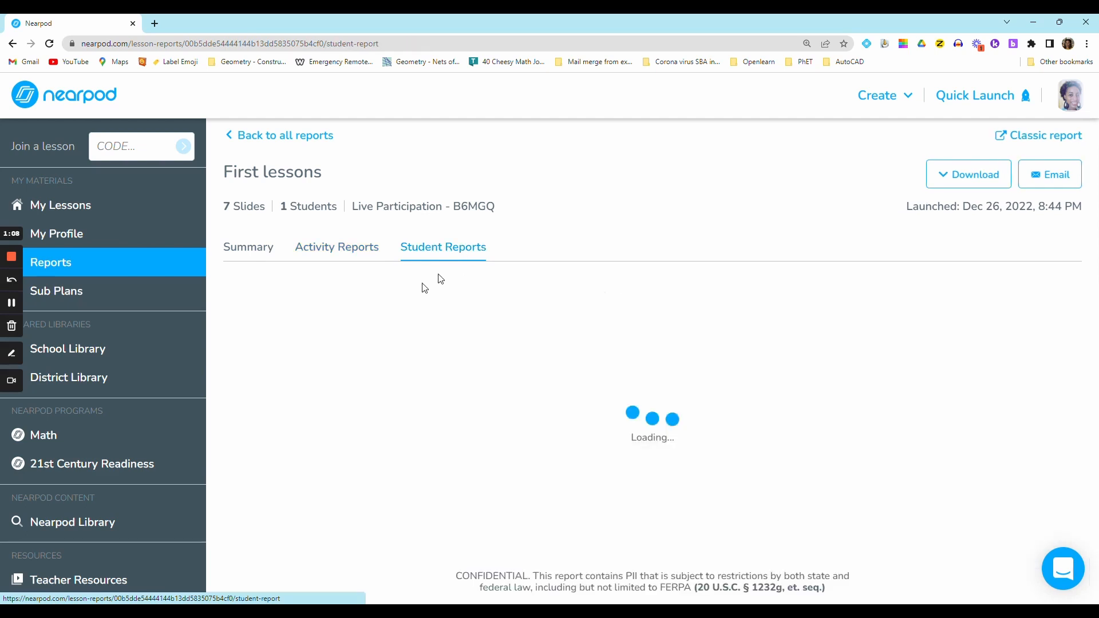